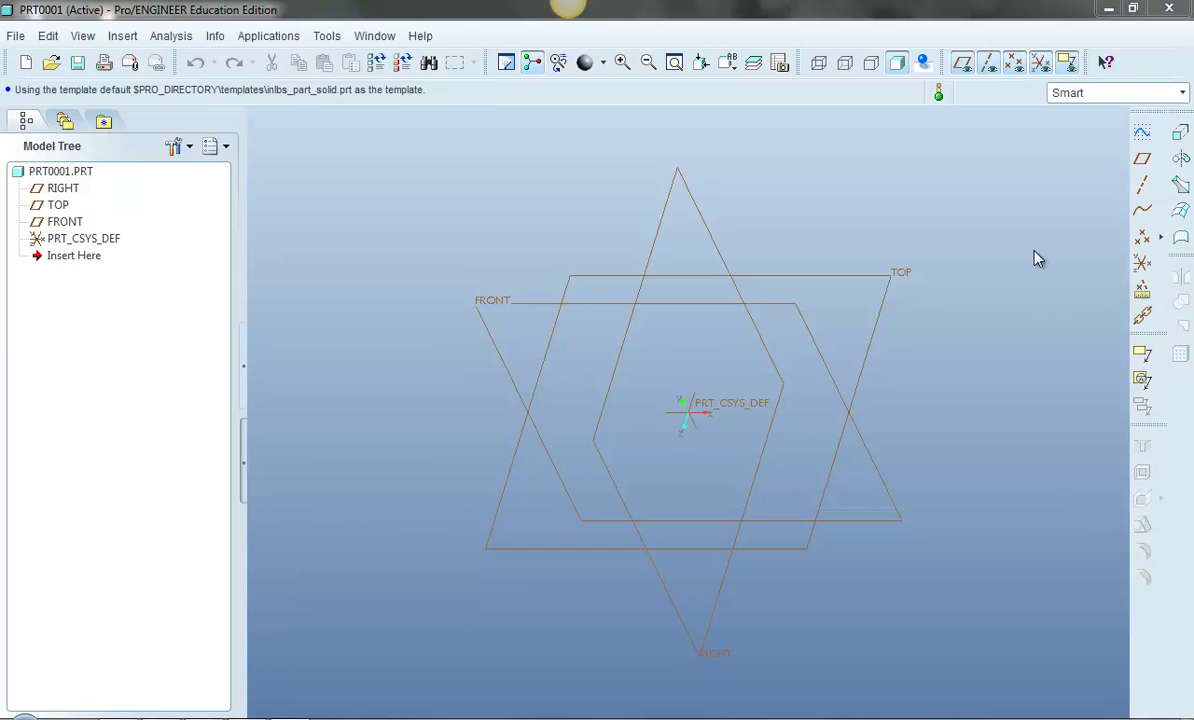
# Start Sketch 1 on the TOP datum plane, referenced to RIGHT with Right orientation.
pyautogui.click(1141, 139)
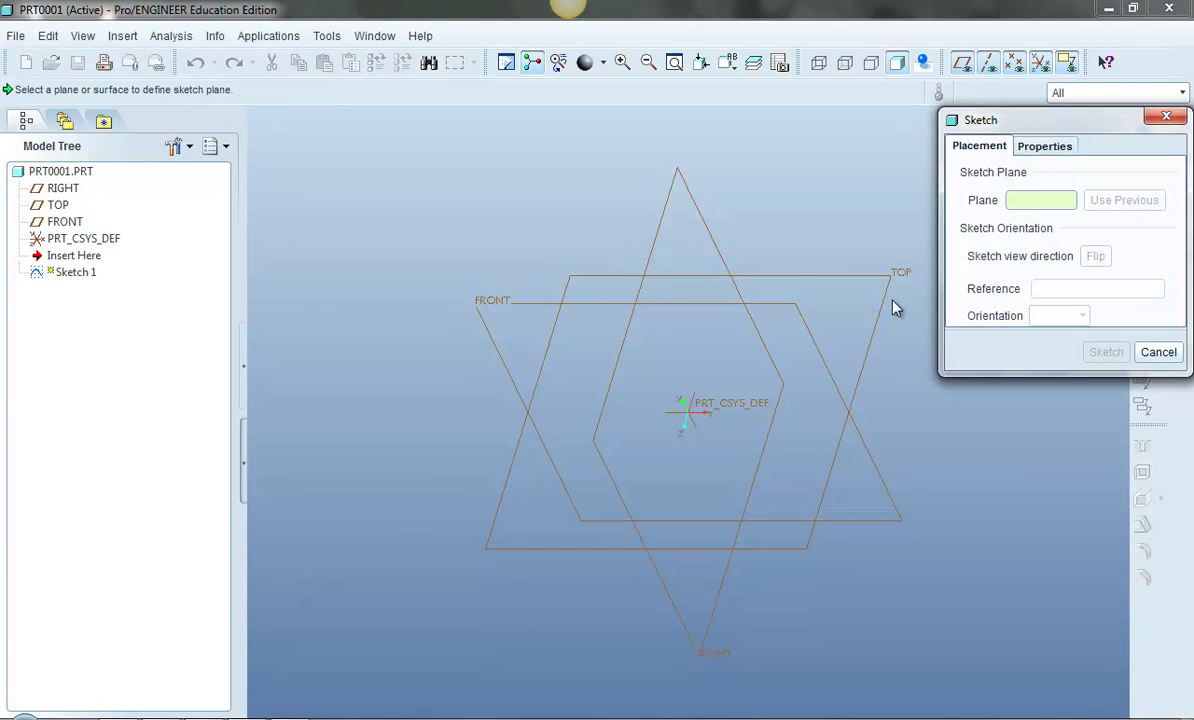
pyautogui.click(888, 309)
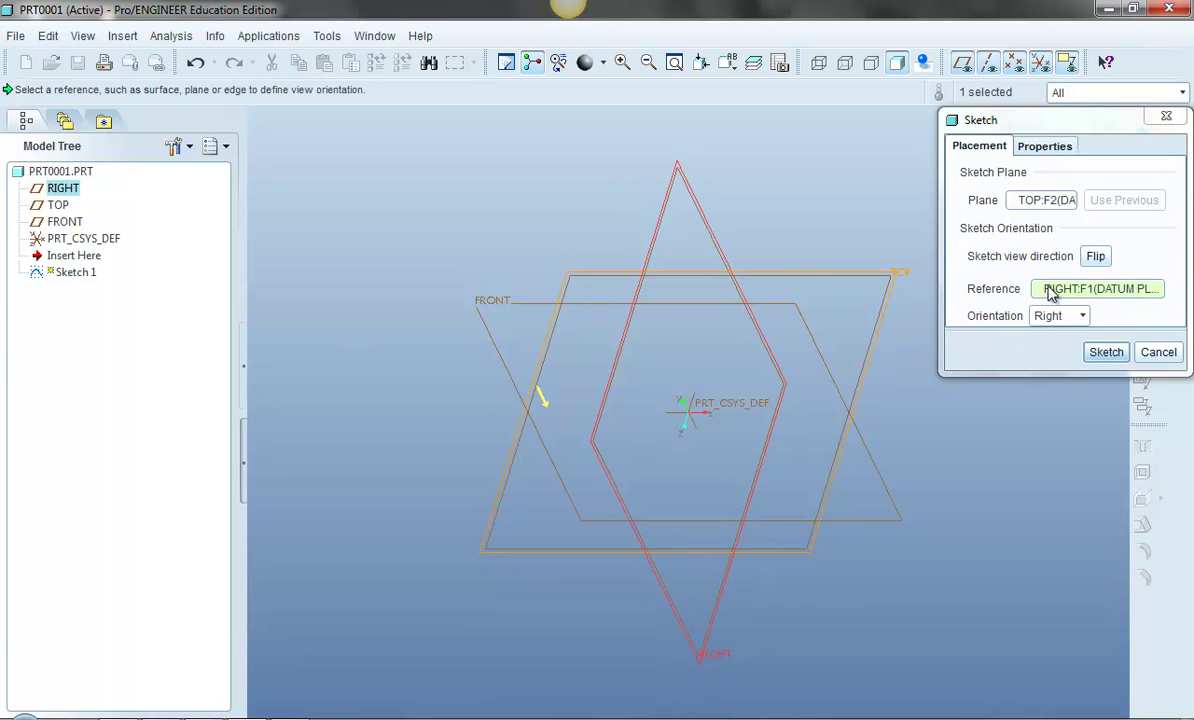
pyautogui.click(1102, 354)
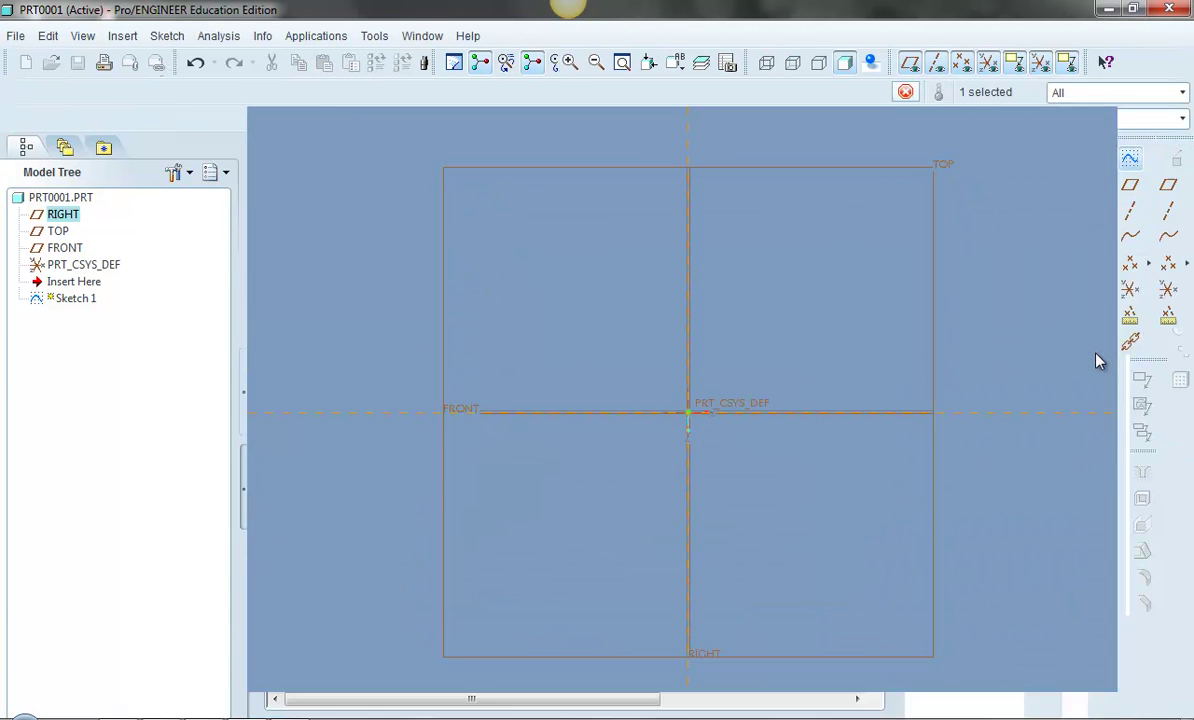
# Draw a rectangle with its first corner at the origin.
pyautogui.click(1130, 212)
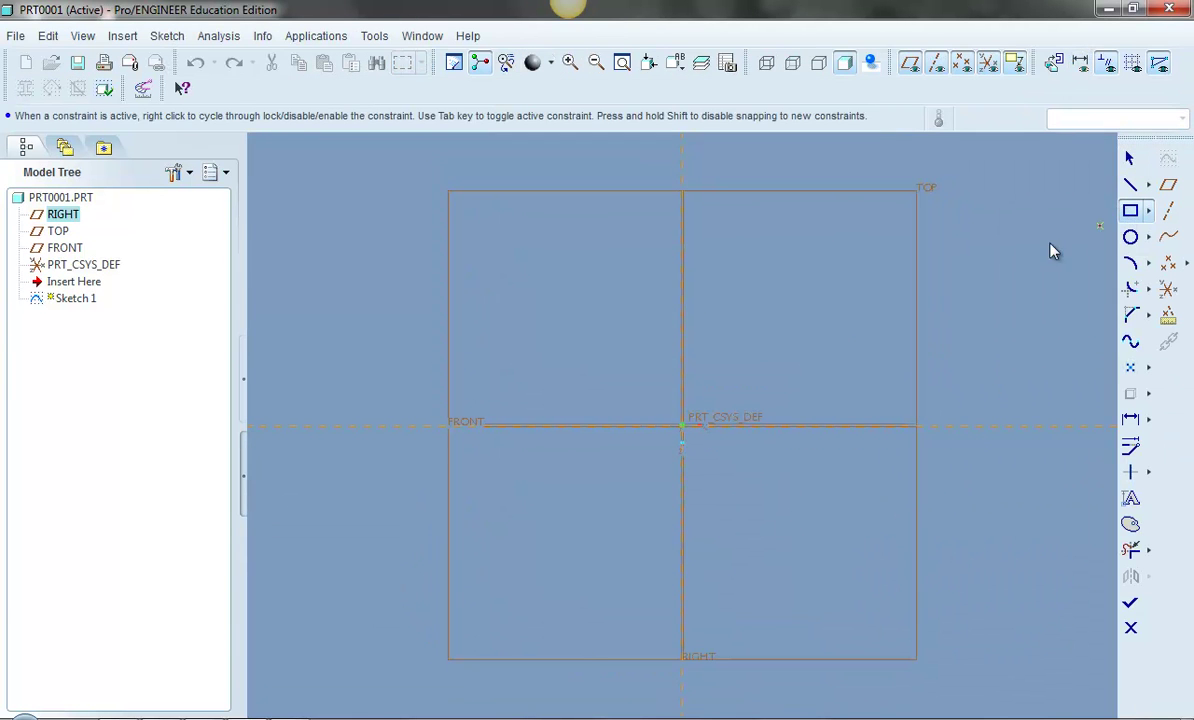
pyautogui.click(682, 424)
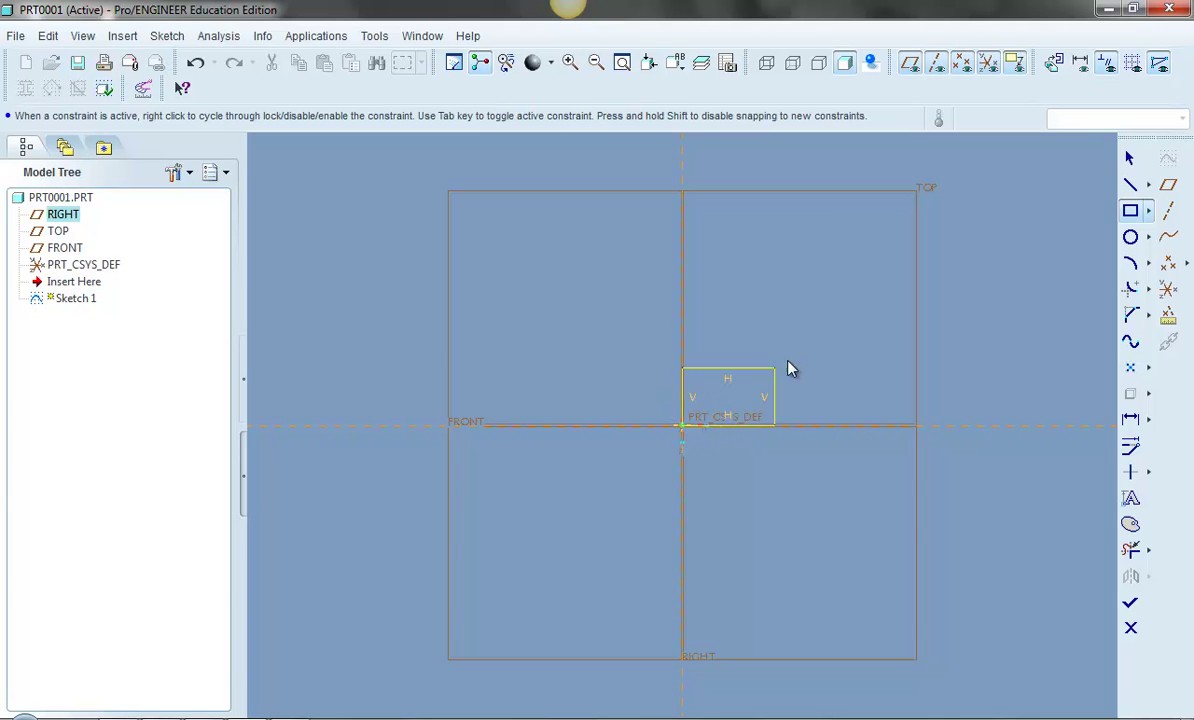
pyautogui.click(968, 320)
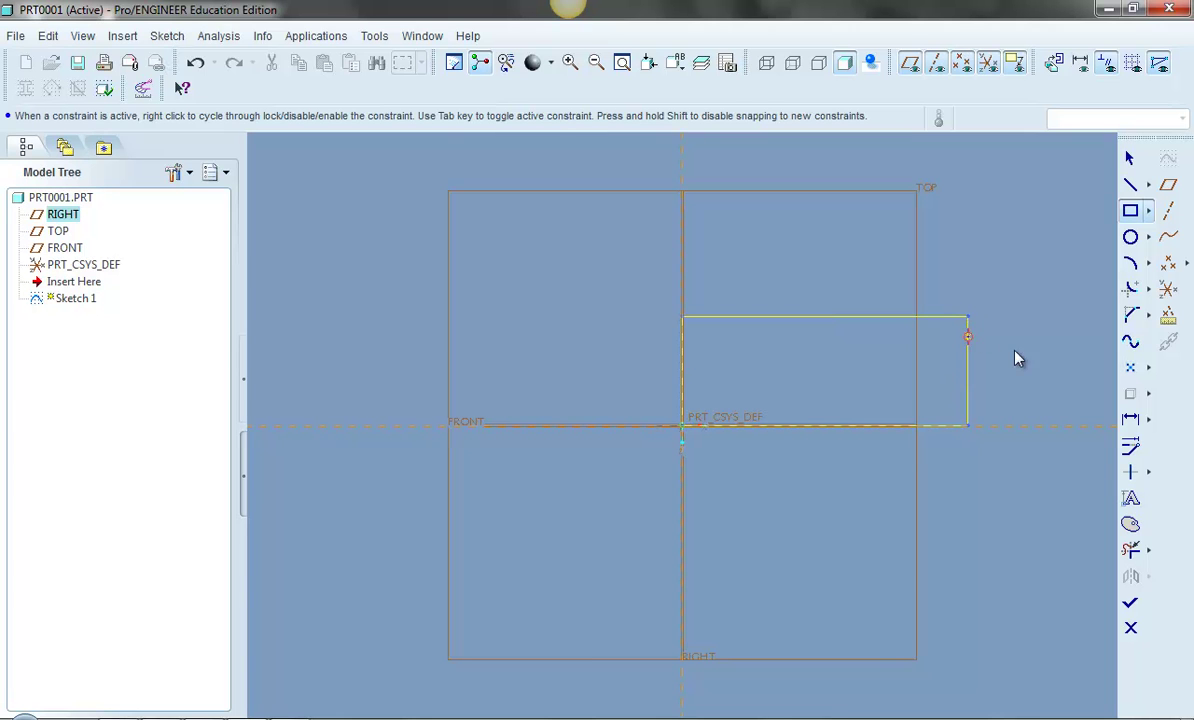
# Draw a large circle at the left edge midpoint and a small concentric circle.
pyautogui.click(1131, 240)
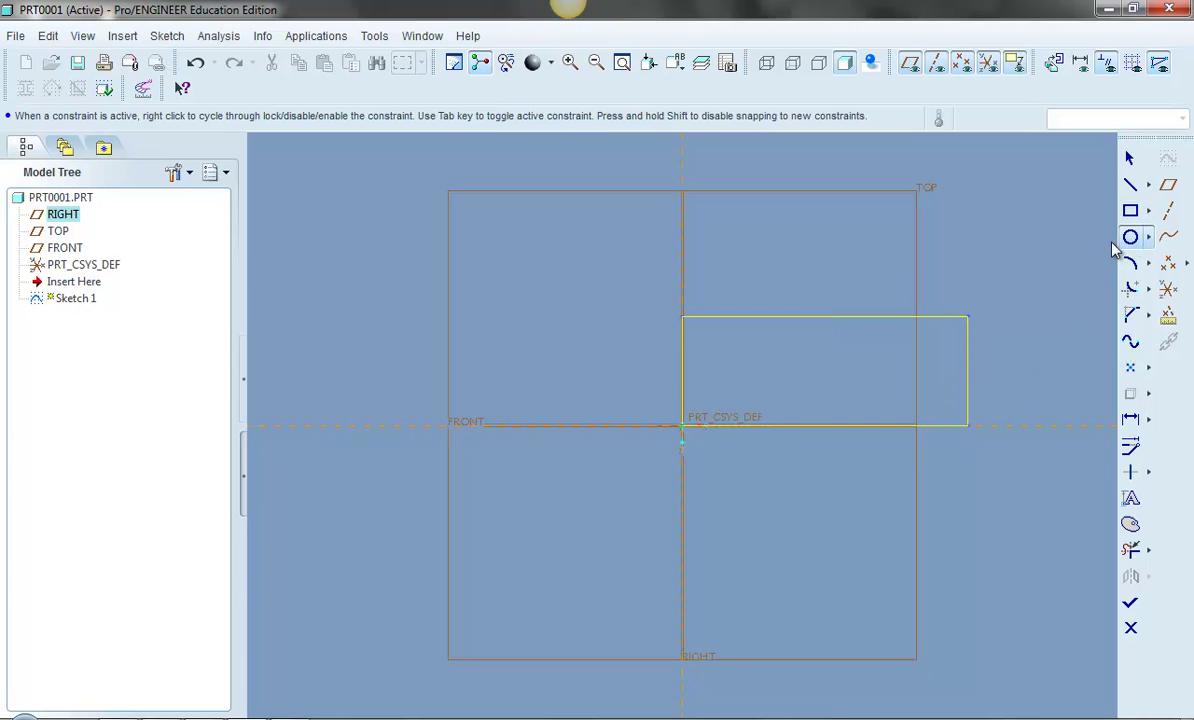
pyautogui.click(685, 373)
pyautogui.click(686, 434)
pyautogui.middleClick(688, 323)
pyautogui.click(686, 375)
pyautogui.click(685, 373)
pyautogui.click(699, 362)
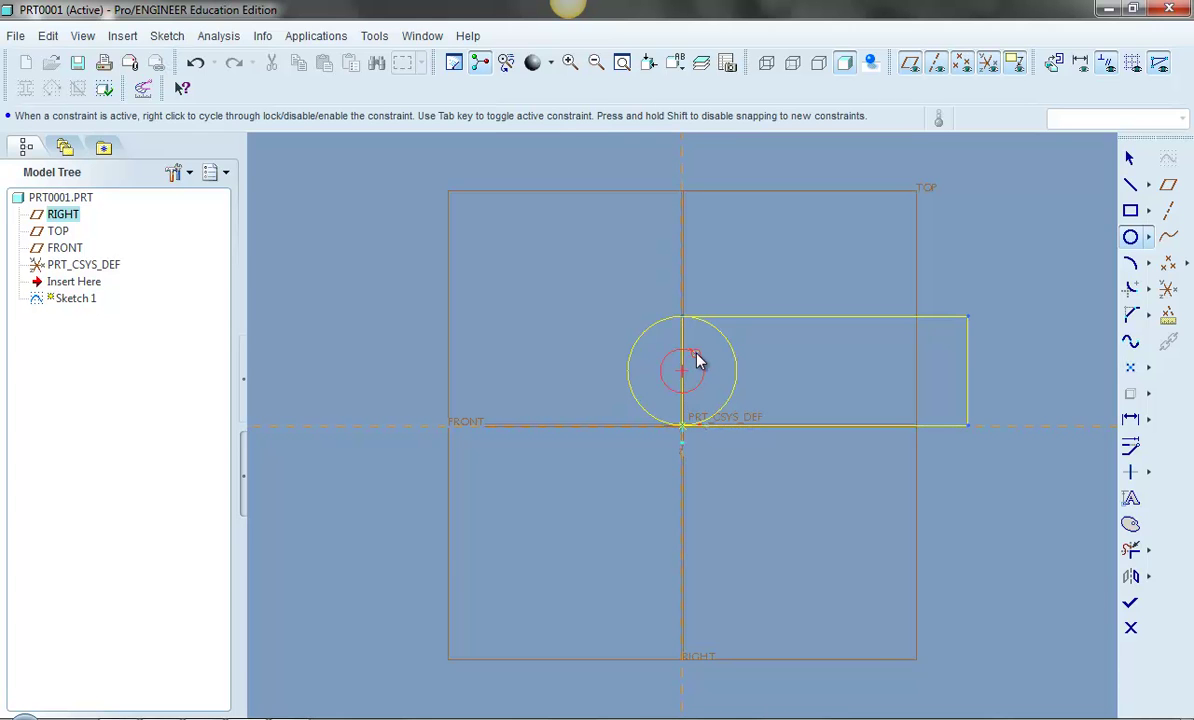
# Trim the large circle's arc inside the rectangle, undoing the accidental small-circle trim.
pyautogui.click(1132, 552)
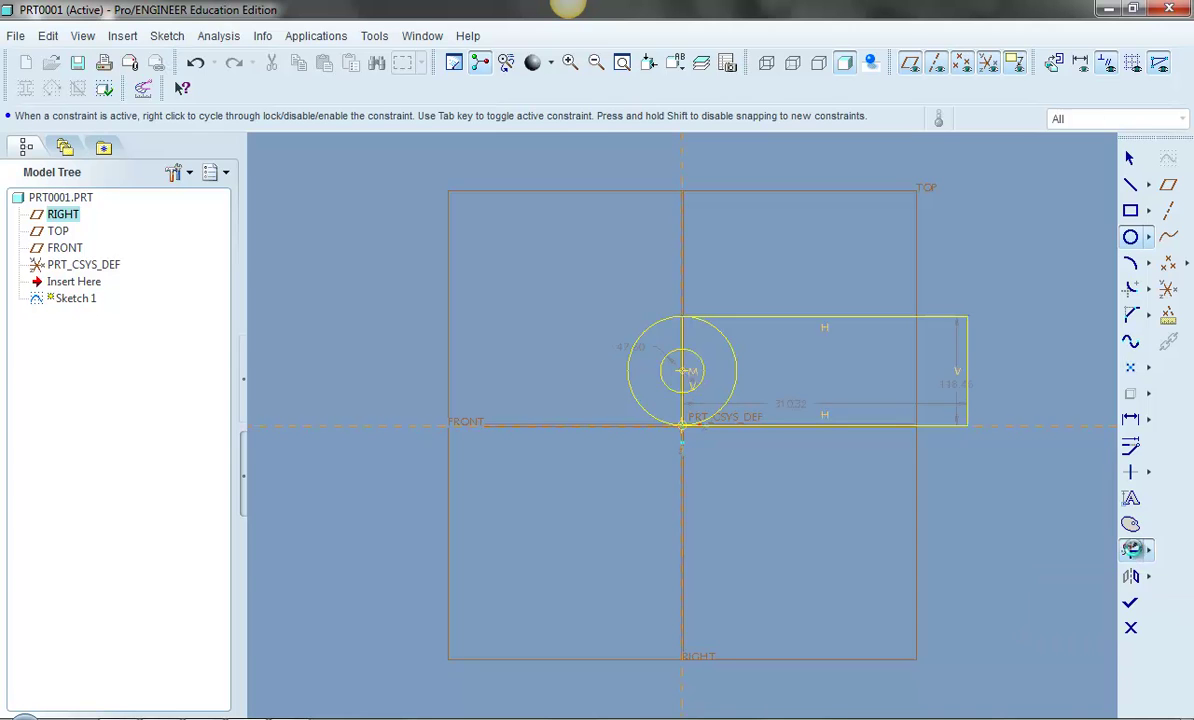
pyautogui.click(735, 356)
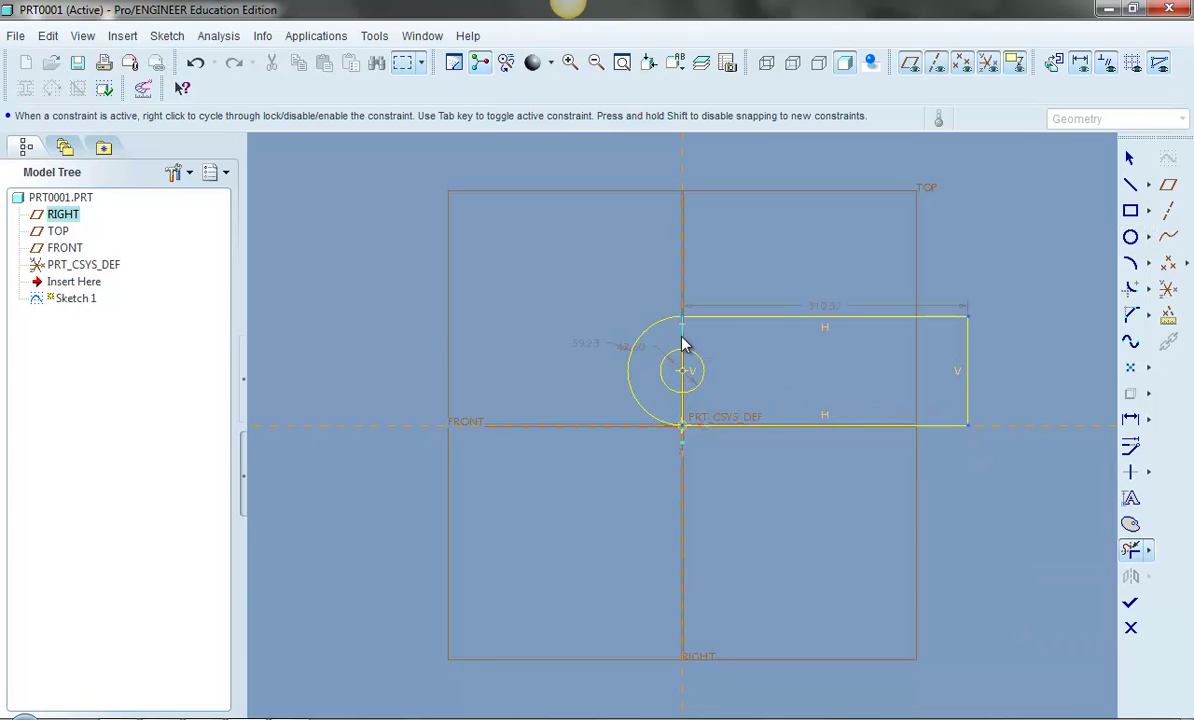
pyautogui.click(683, 343)
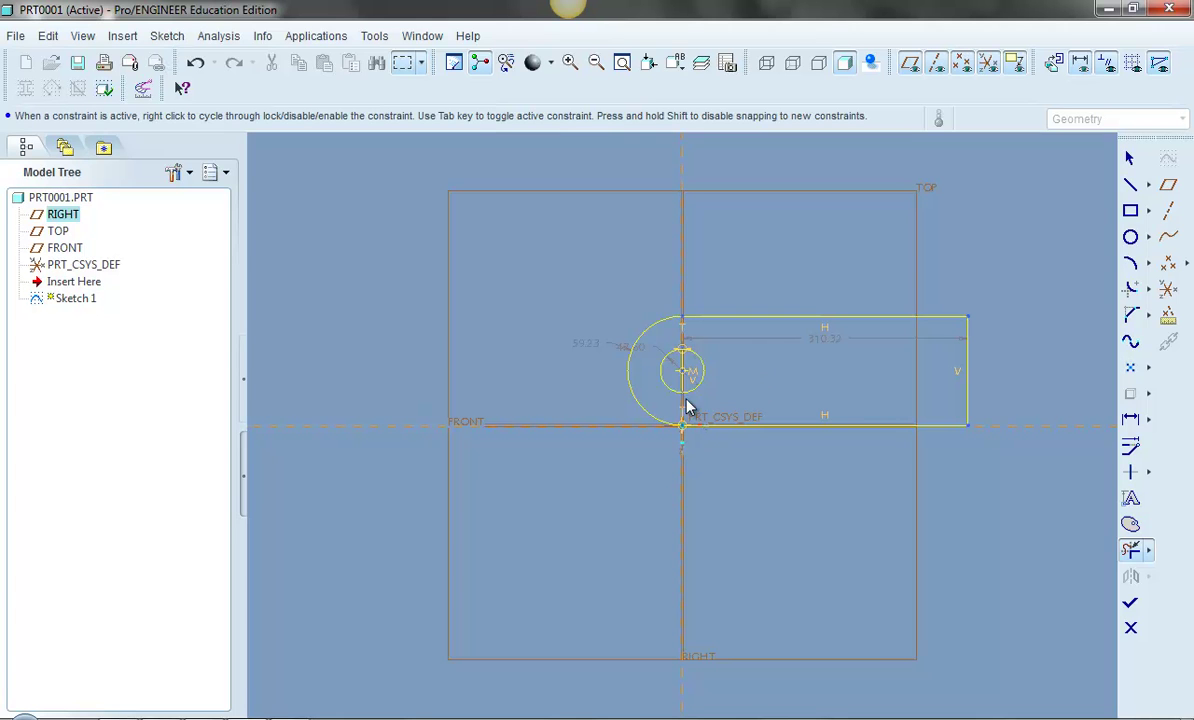
pyautogui.click(683, 385)
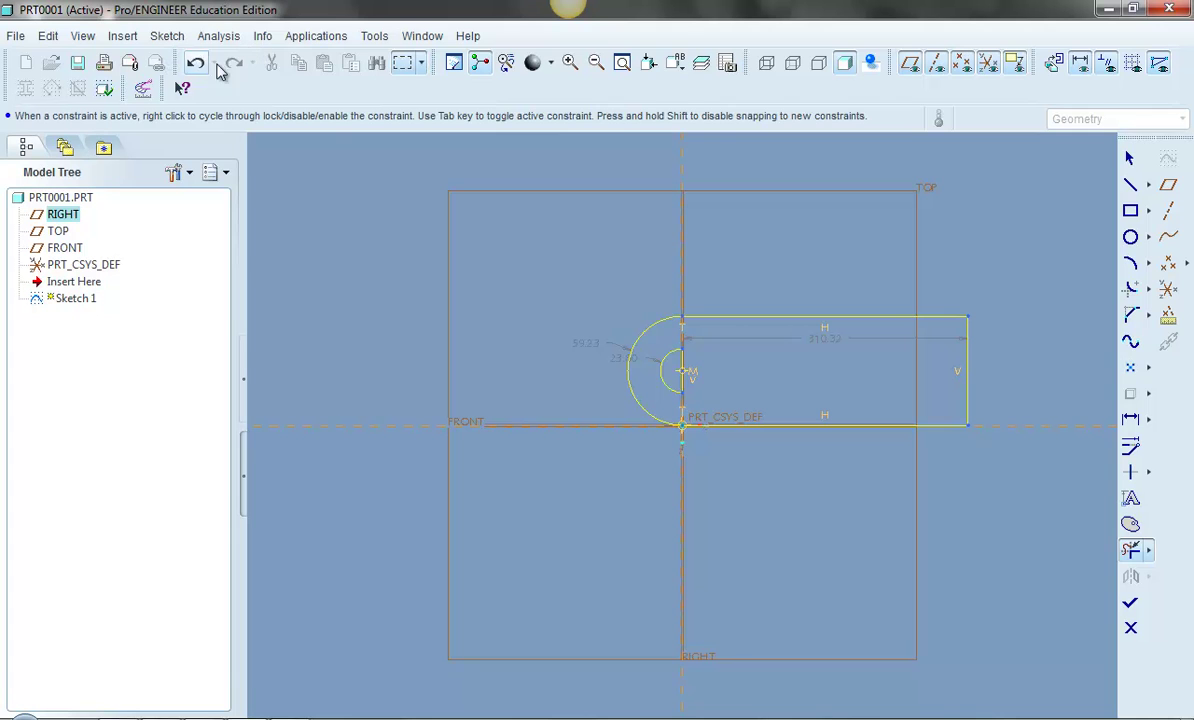
pyautogui.click(195, 62)
# Select the vertical line running through the small circle.
pyautogui.scroll(1, 685, 357)
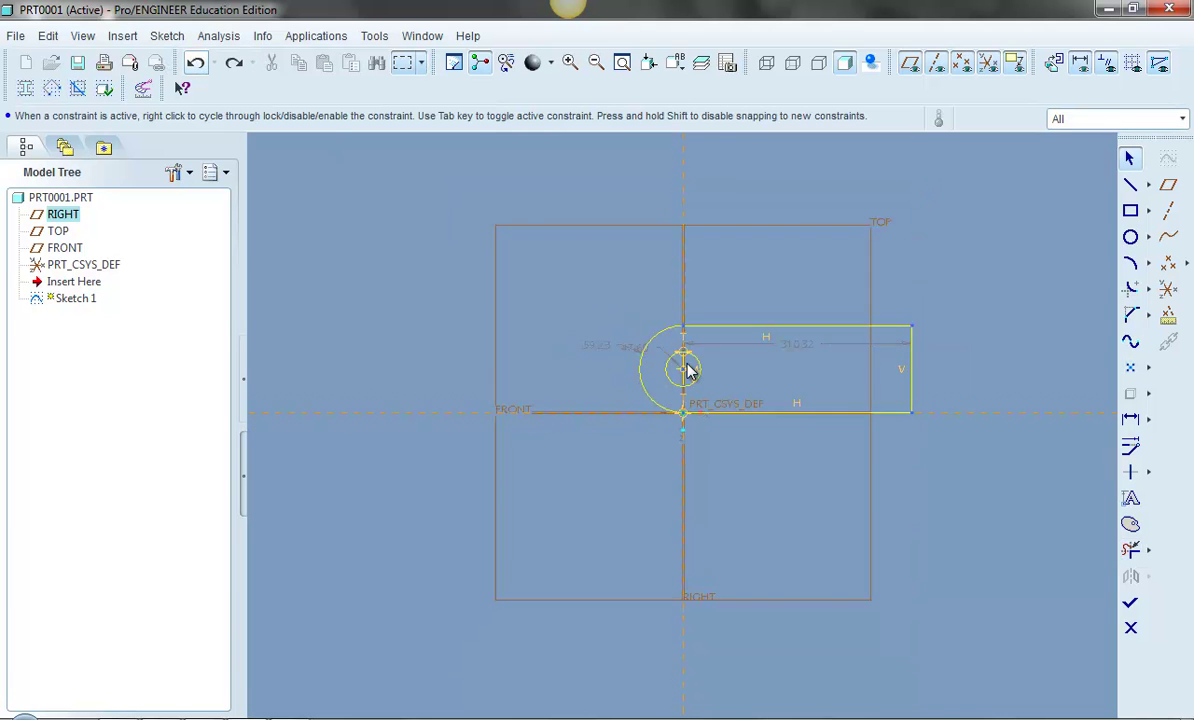
pyautogui.scroll(-4, 690, 368)
pyautogui.click(681, 368)
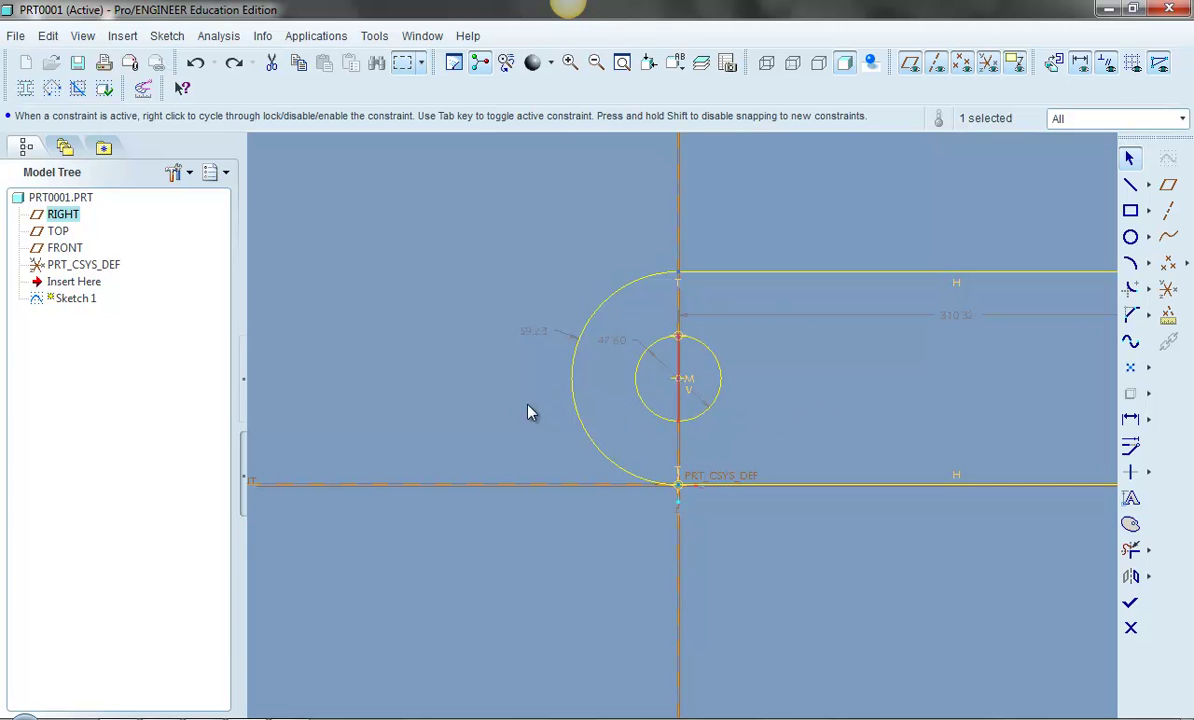
pyautogui.scroll(-1, 442, 394)
pyautogui.scroll(1, 437, 390)
pyautogui.scroll(2, 437, 390)
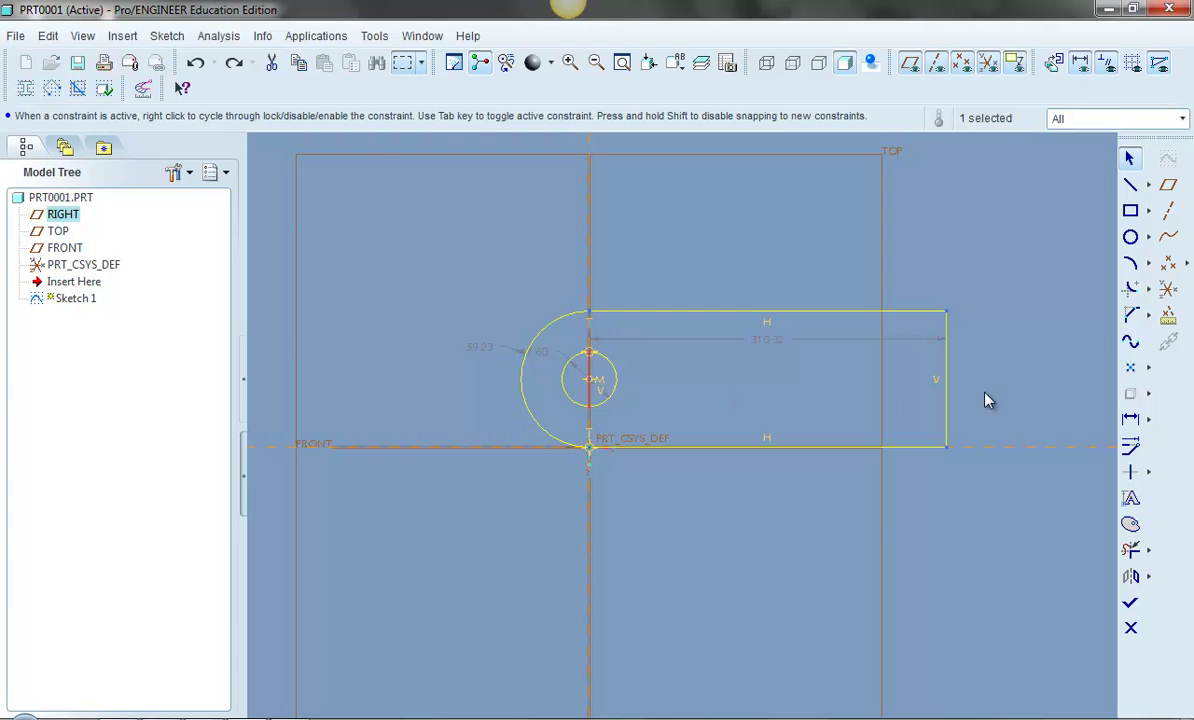
# Change the profile's 310.32 length dimension to 30.
pyautogui.click(1130, 419)
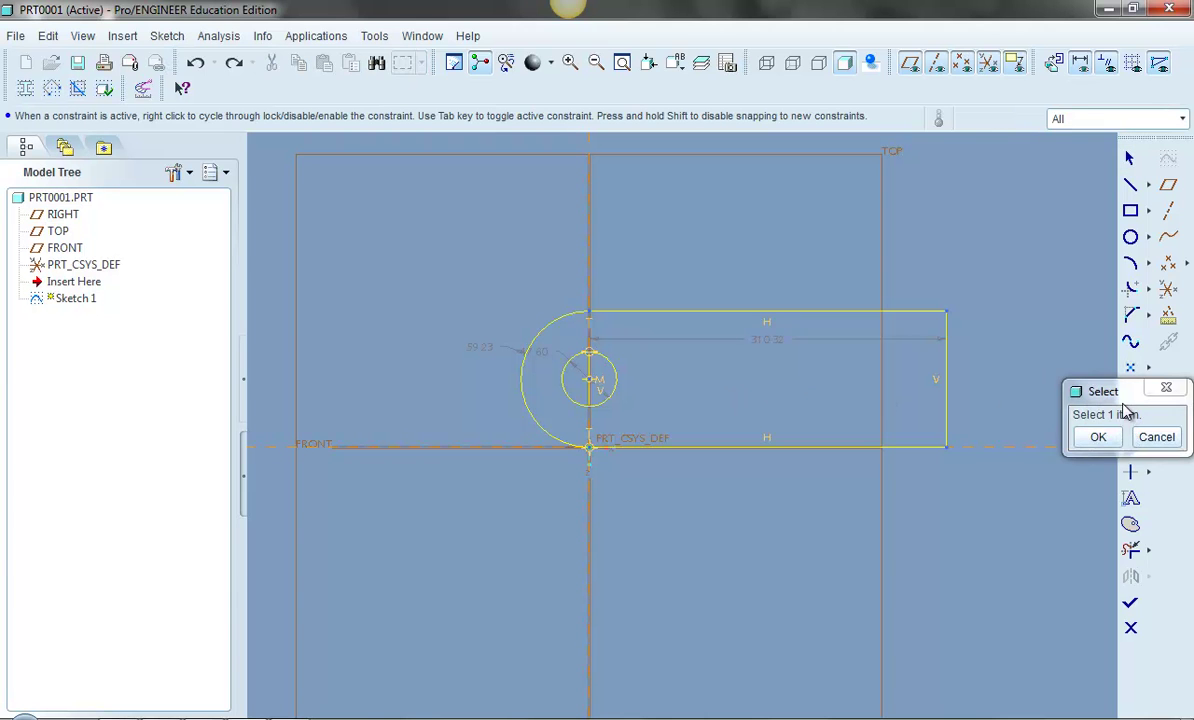
pyautogui.moveTo(1073, 343); pyautogui.dragTo(905, 205)
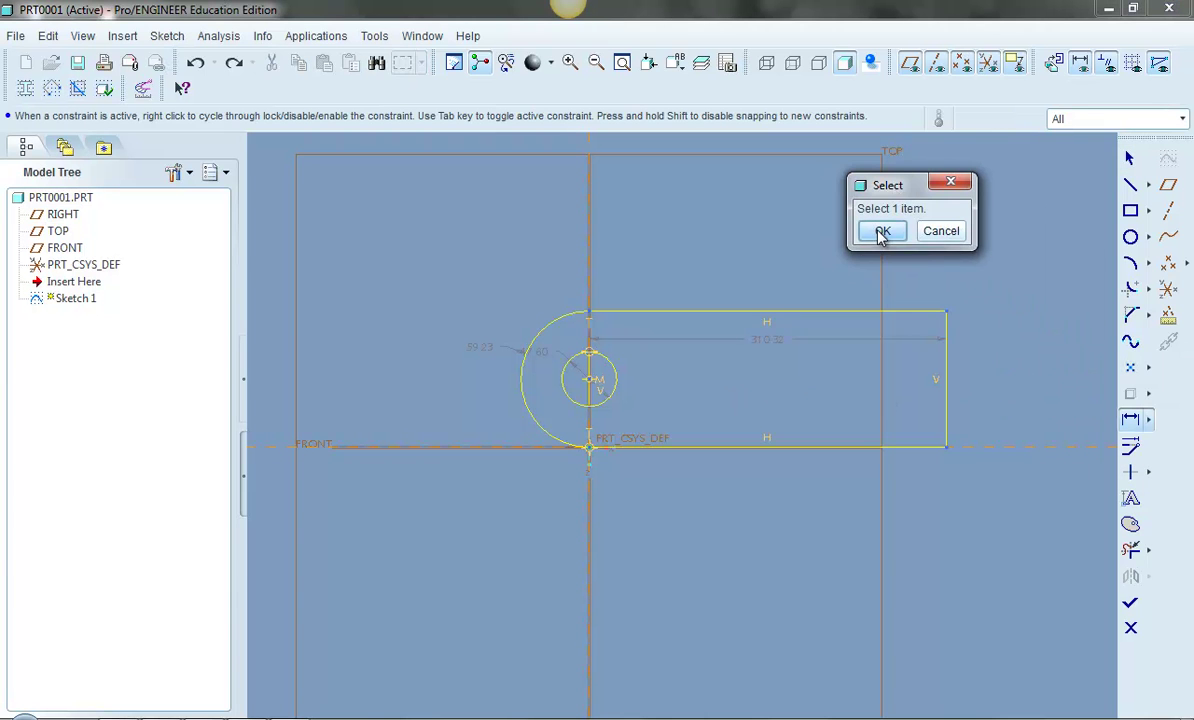
pyautogui.click(880, 233)
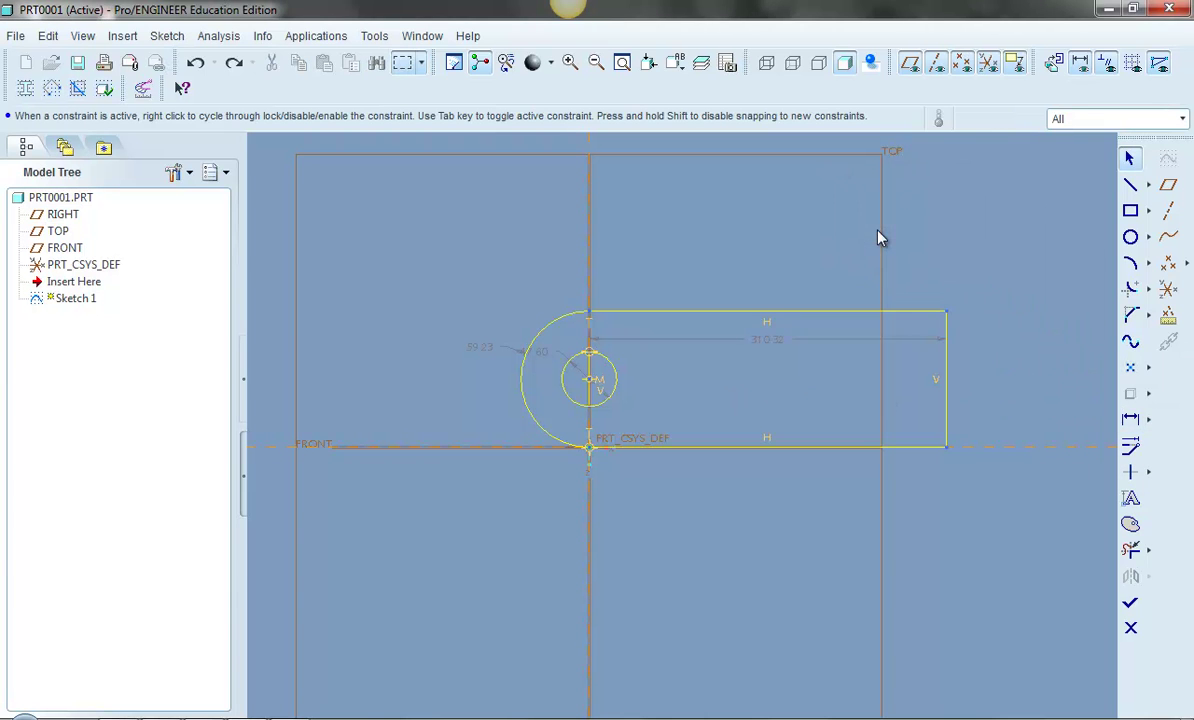
pyautogui.doubleClick(768, 344)
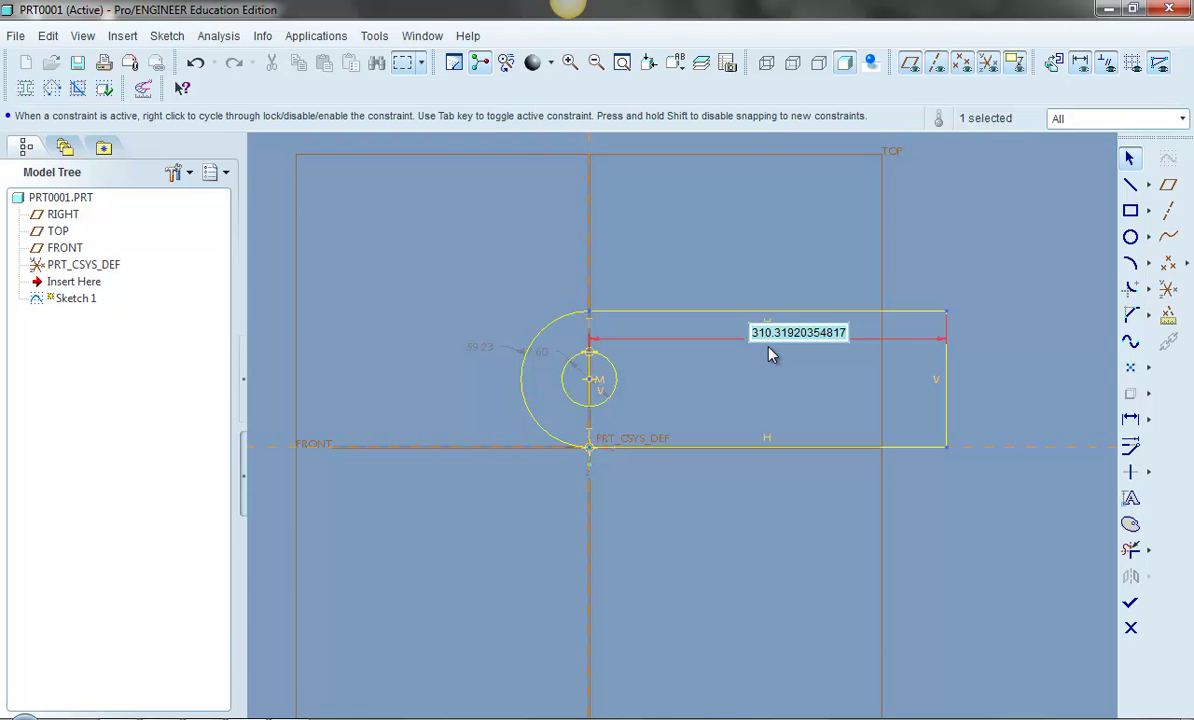
pyautogui.write('30')
pyautogui.press('Return')
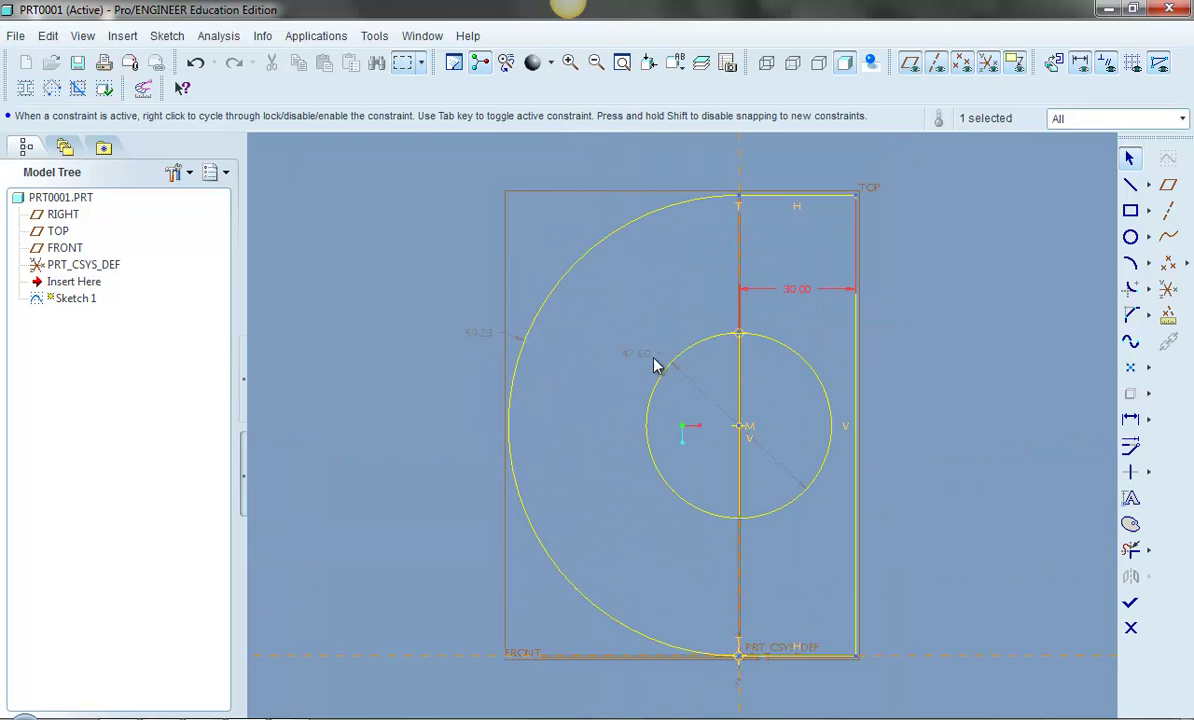
# Set the hole diameter to 5 and the rounded-end dimension to 10.
pyautogui.doubleClick(645, 362)
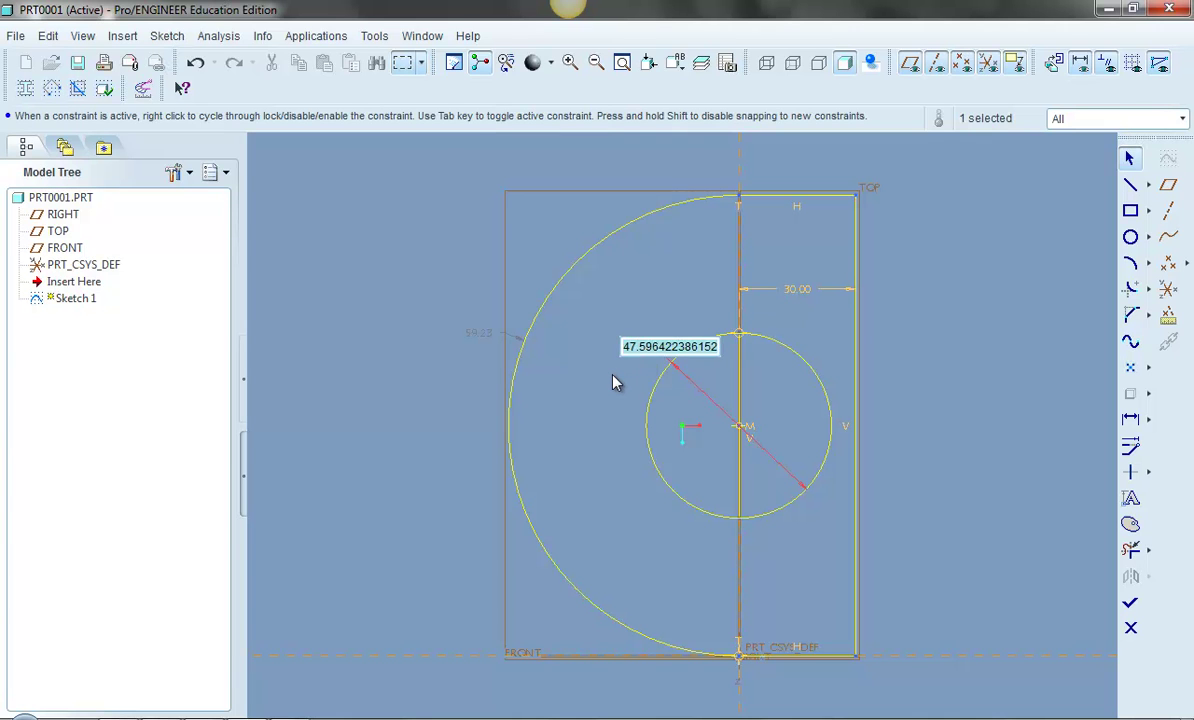
pyautogui.write('5')
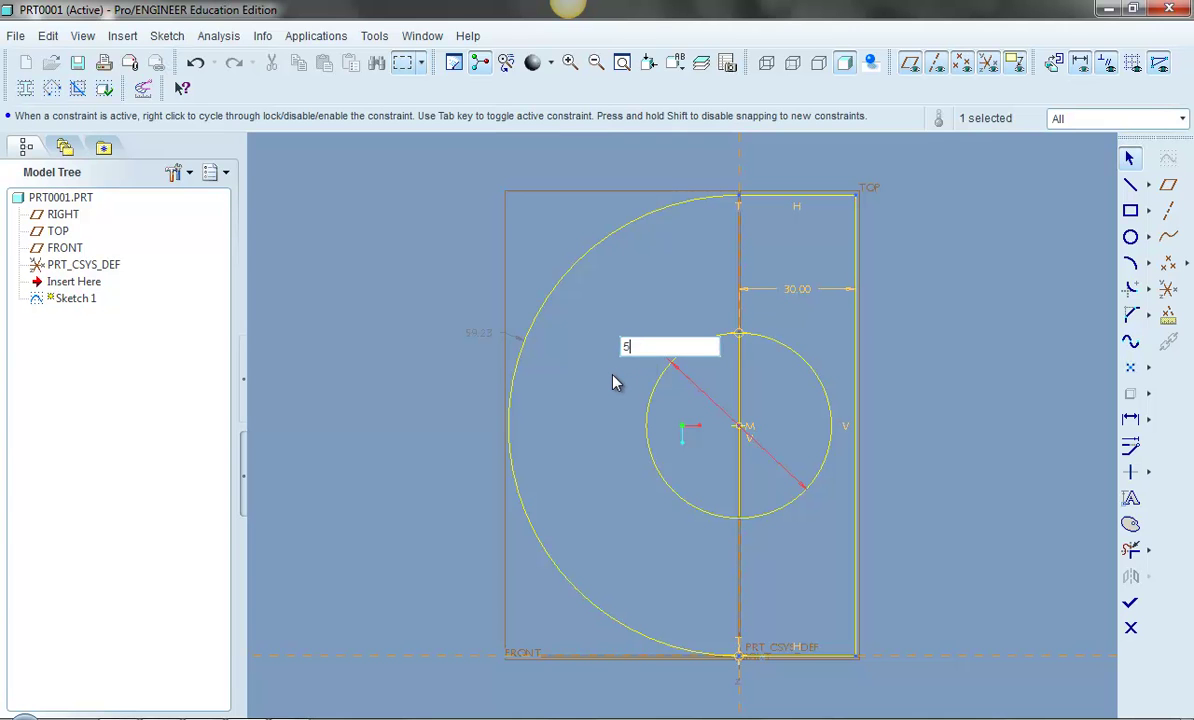
pyautogui.press('Return')
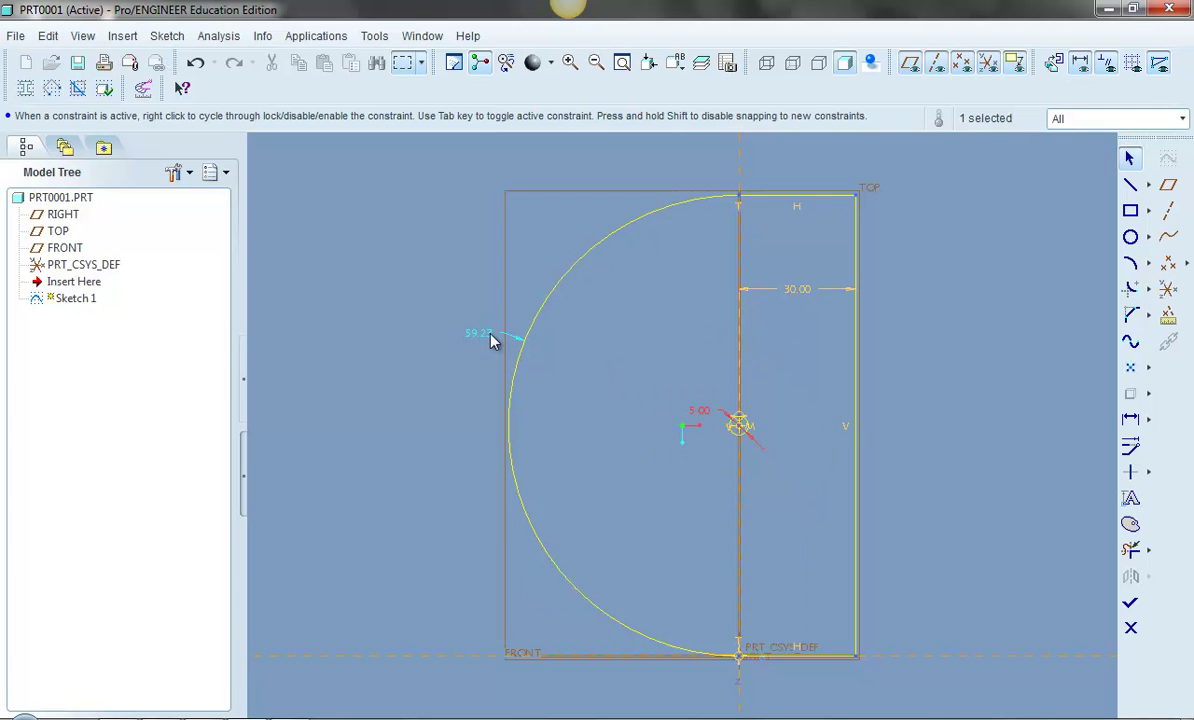
pyautogui.doubleClick(483, 335)
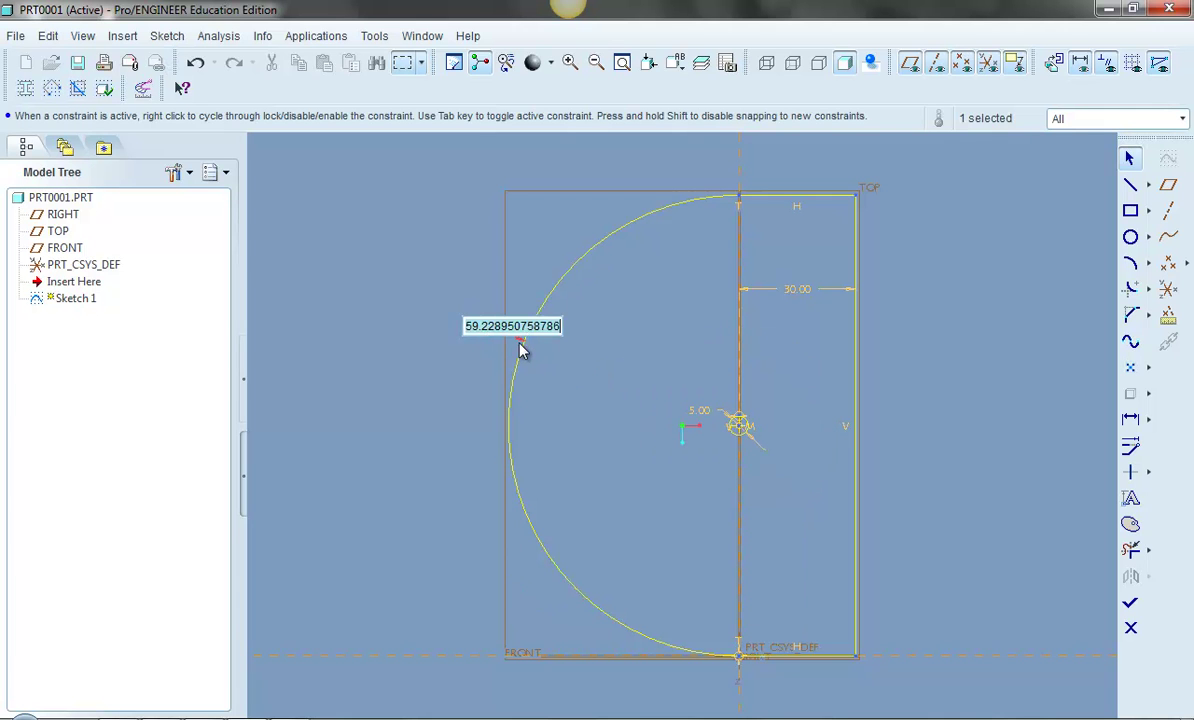
pyautogui.write('10')
pyautogui.press('Return')
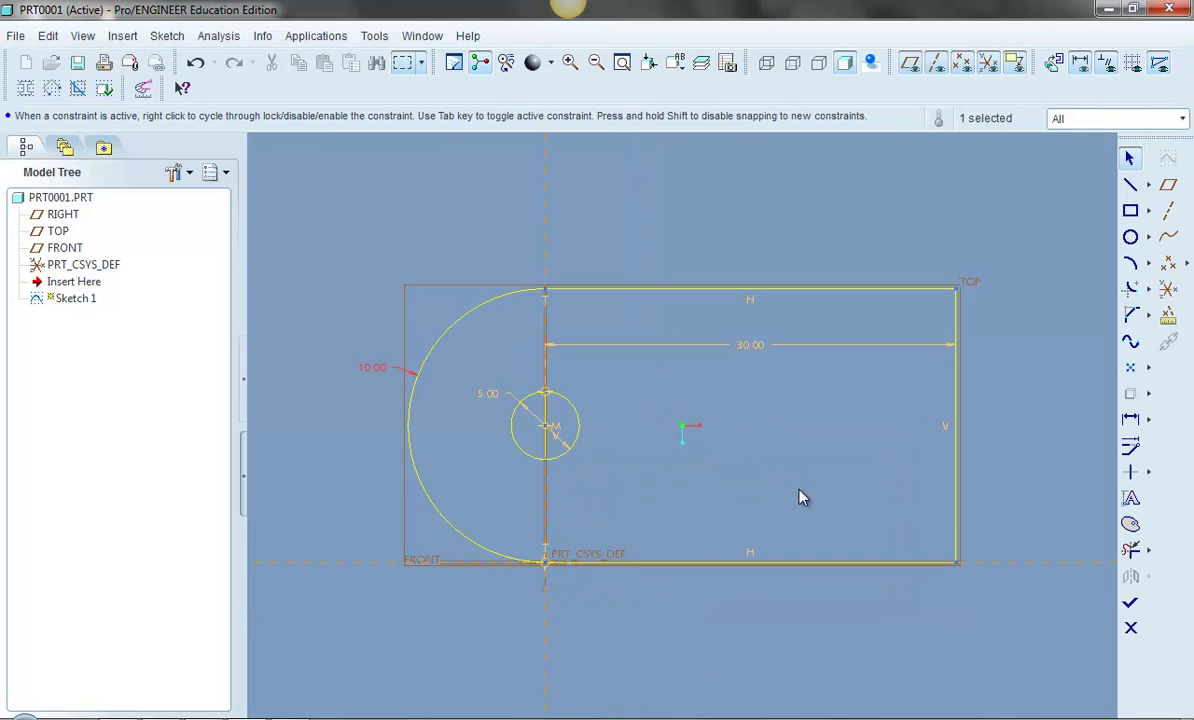
# Complete Sketch 1, view it in 3D, and bring up its Model Tree actions.
pyautogui.click(1129, 607)
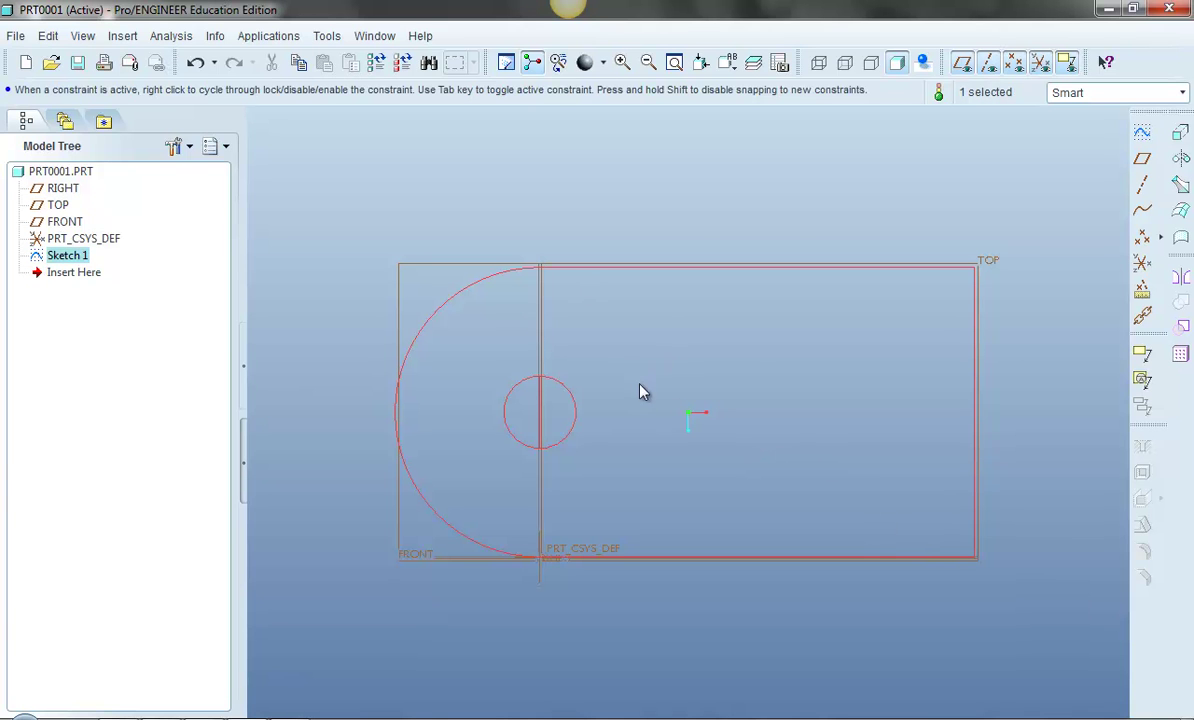
pyautogui.moveTo(643, 391)
pyautogui.mouseDown(button='middle')
pyautogui.moveTo(632, 349)
pyautogui.moveTo(586, 360)
pyautogui.moveTo(616, 335)
pyautogui.moveTo(605, 354)
pyautogui.moveTo(626, 344)
pyautogui.moveTo(612, 353)
pyautogui.mouseUp(button='middle')
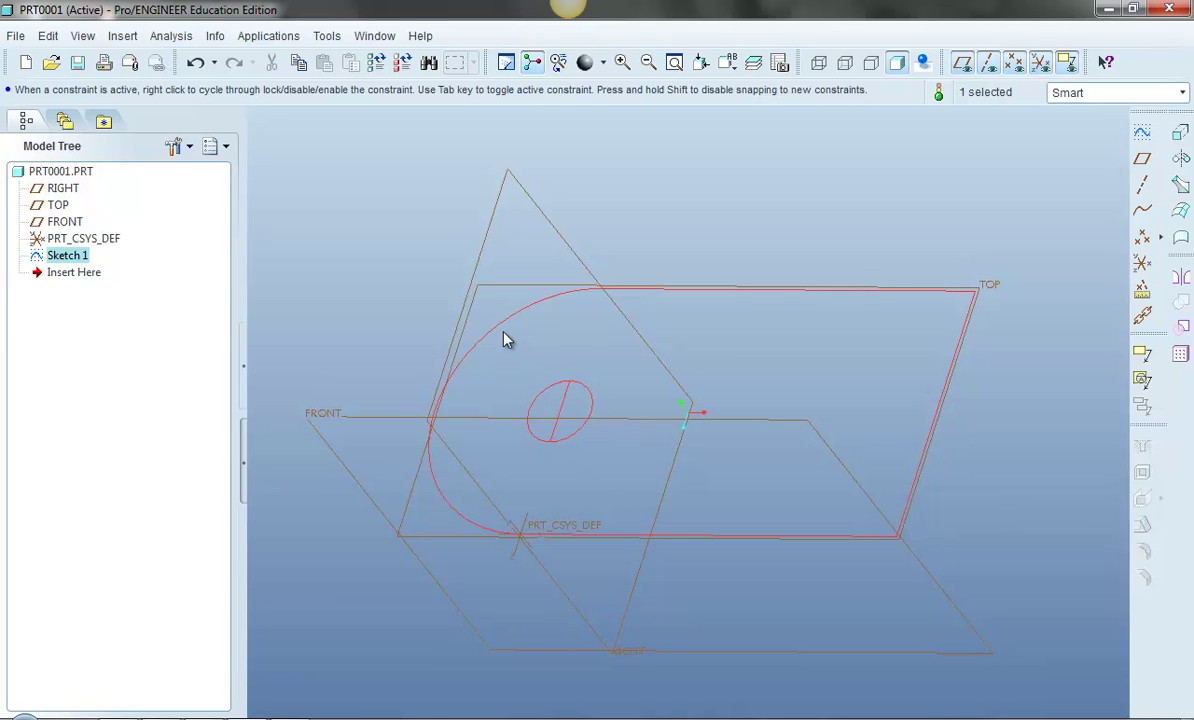
pyautogui.rightClick(68, 260)
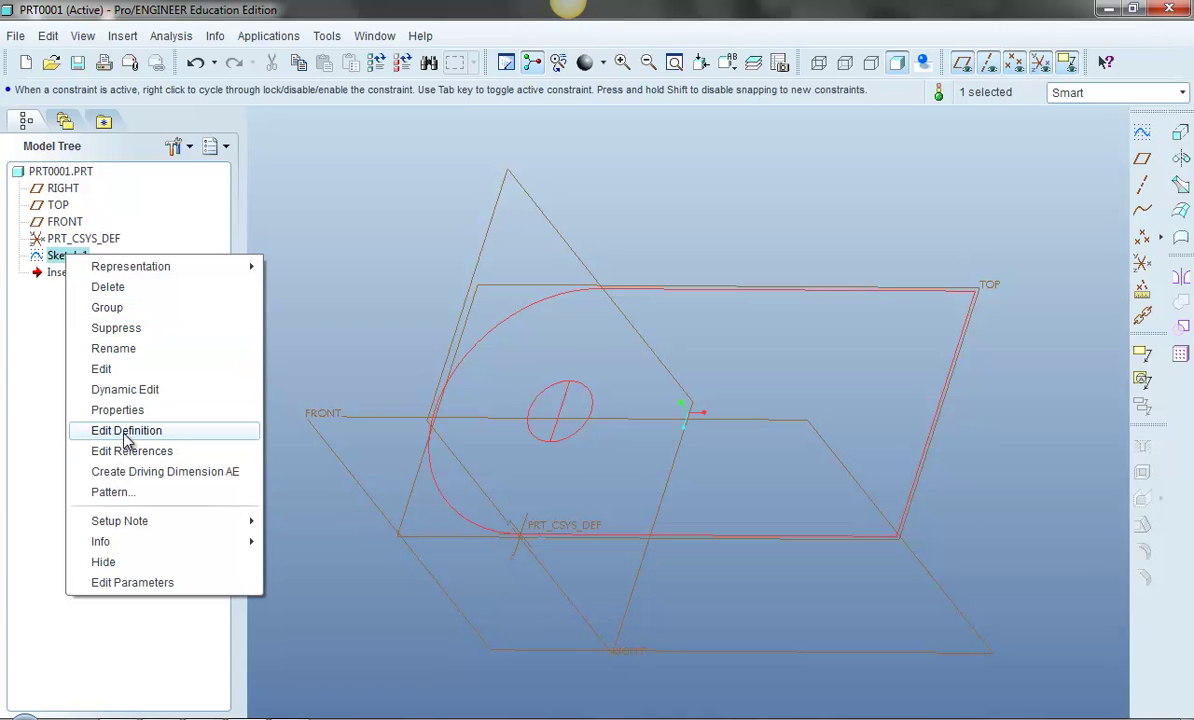
# Redefine Sketch 1, trim the leftover lines through the circle, and accept it.
pyautogui.click(123, 431)
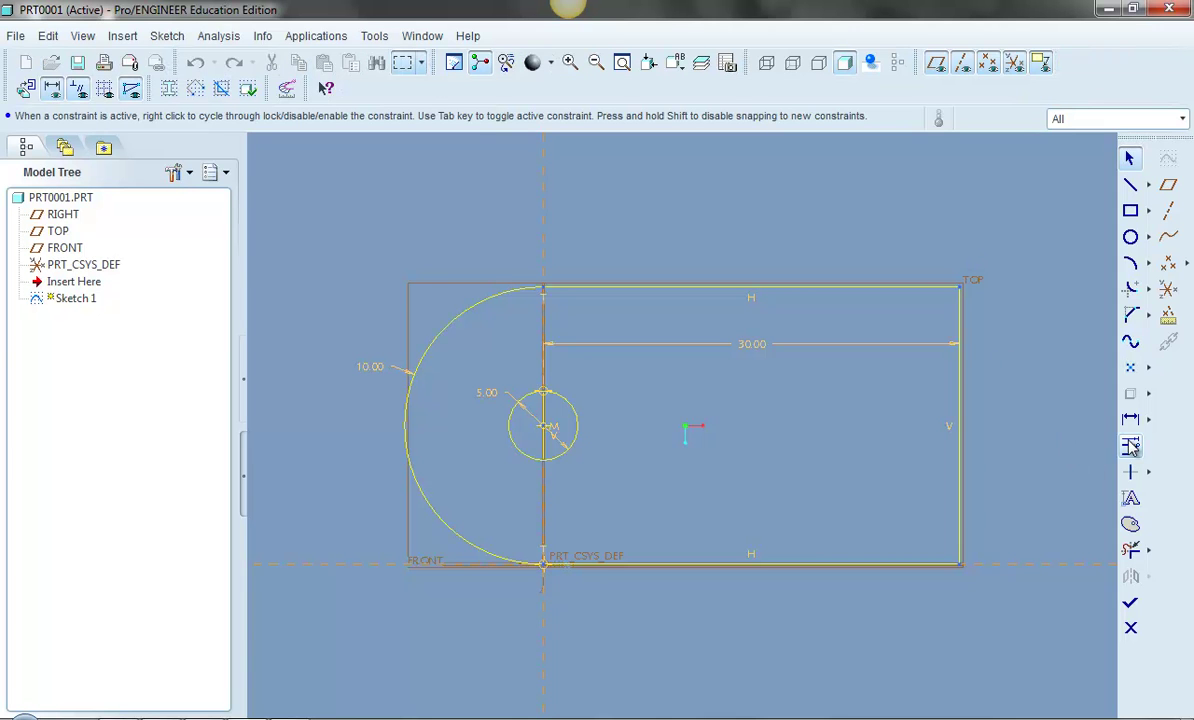
pyautogui.click(1129, 551)
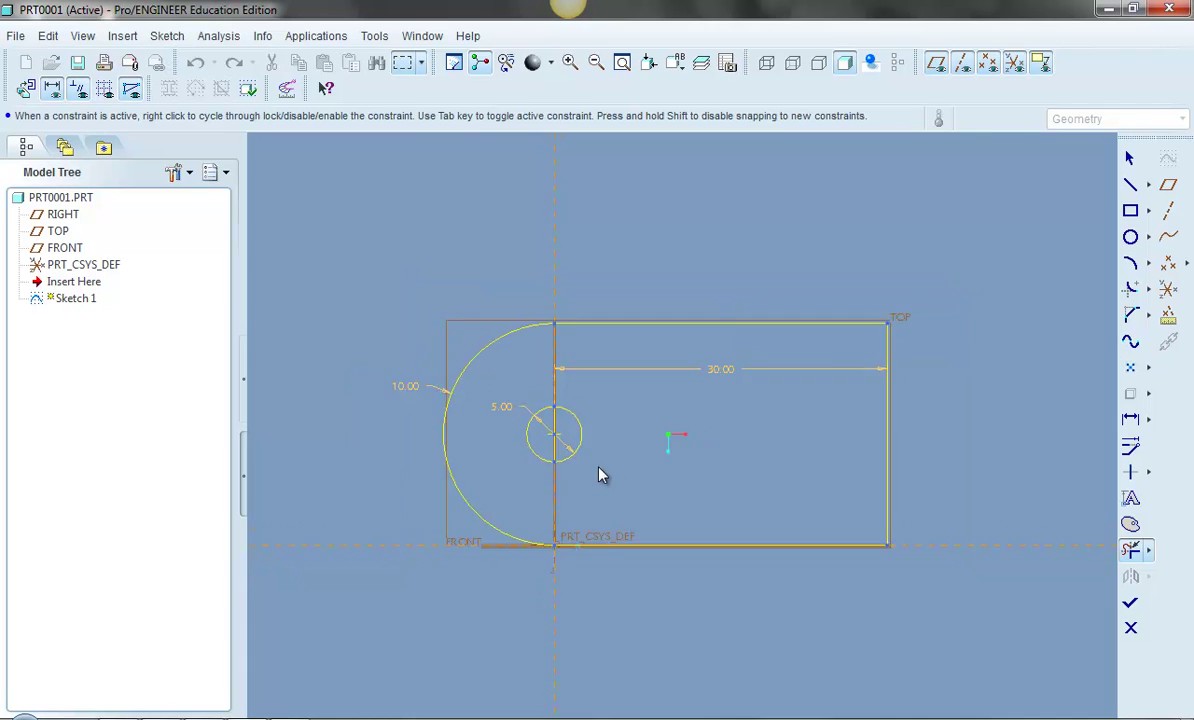
pyautogui.scroll(5, 600, 475)
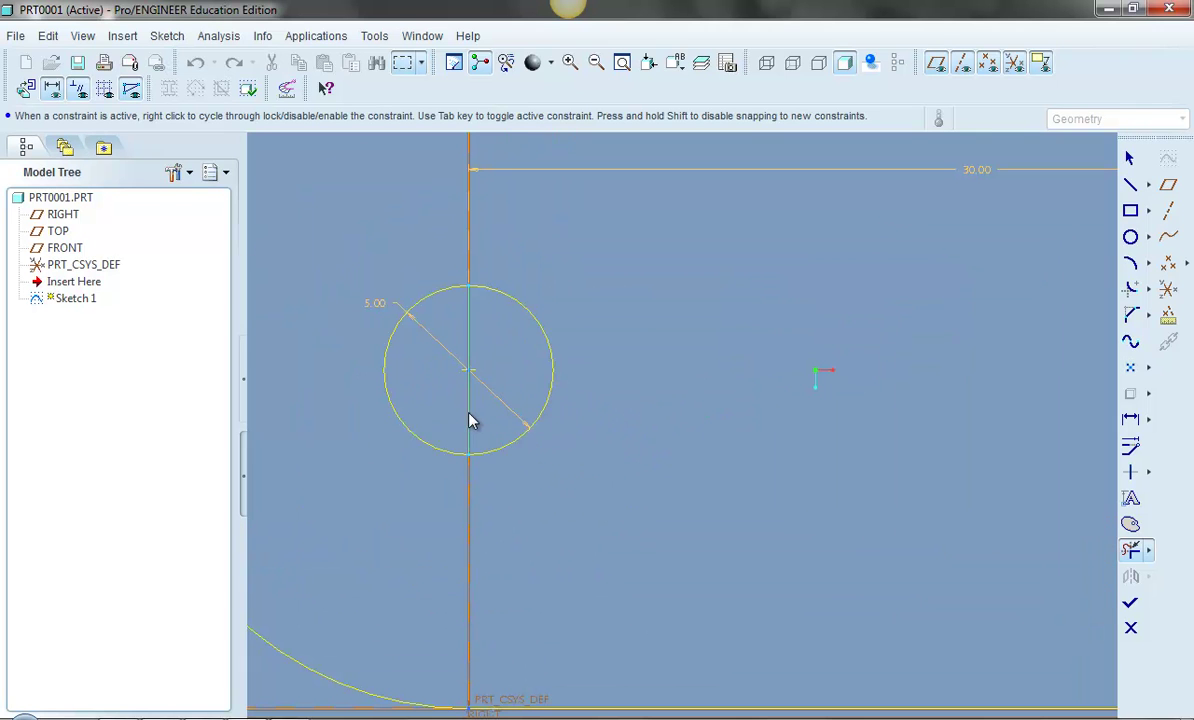
pyautogui.click(470, 419)
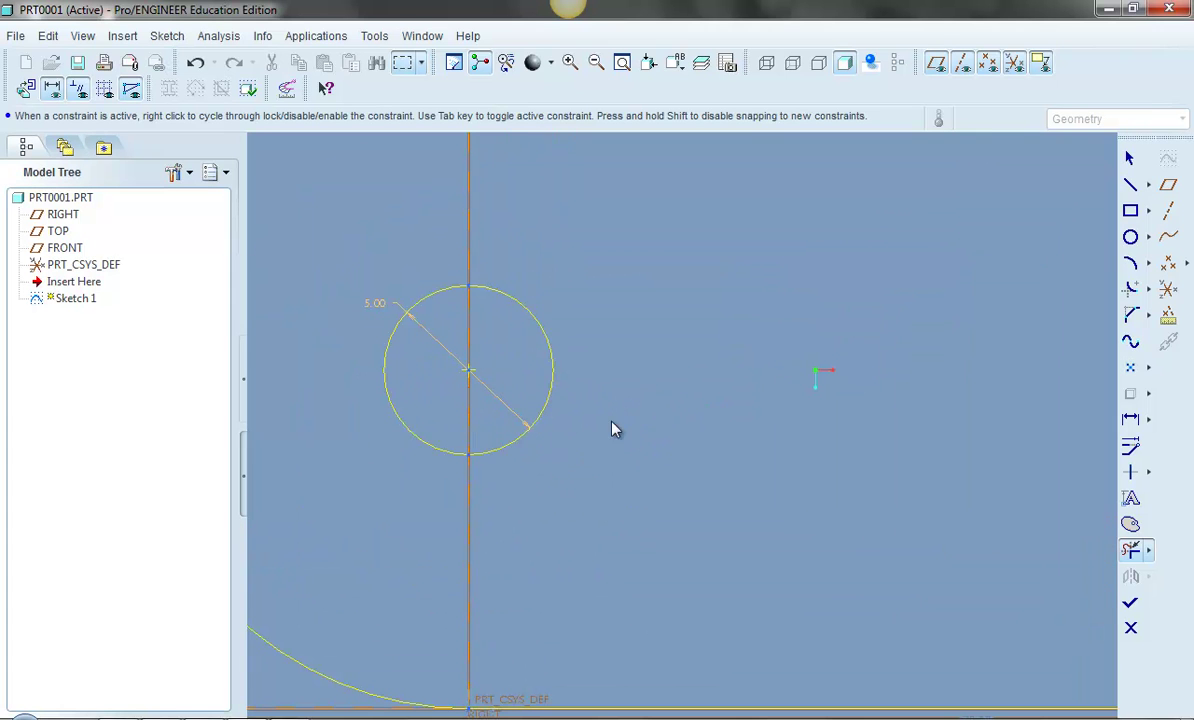
pyautogui.scroll(-3, 680, 435)
pyautogui.scroll(-1, 610, 416)
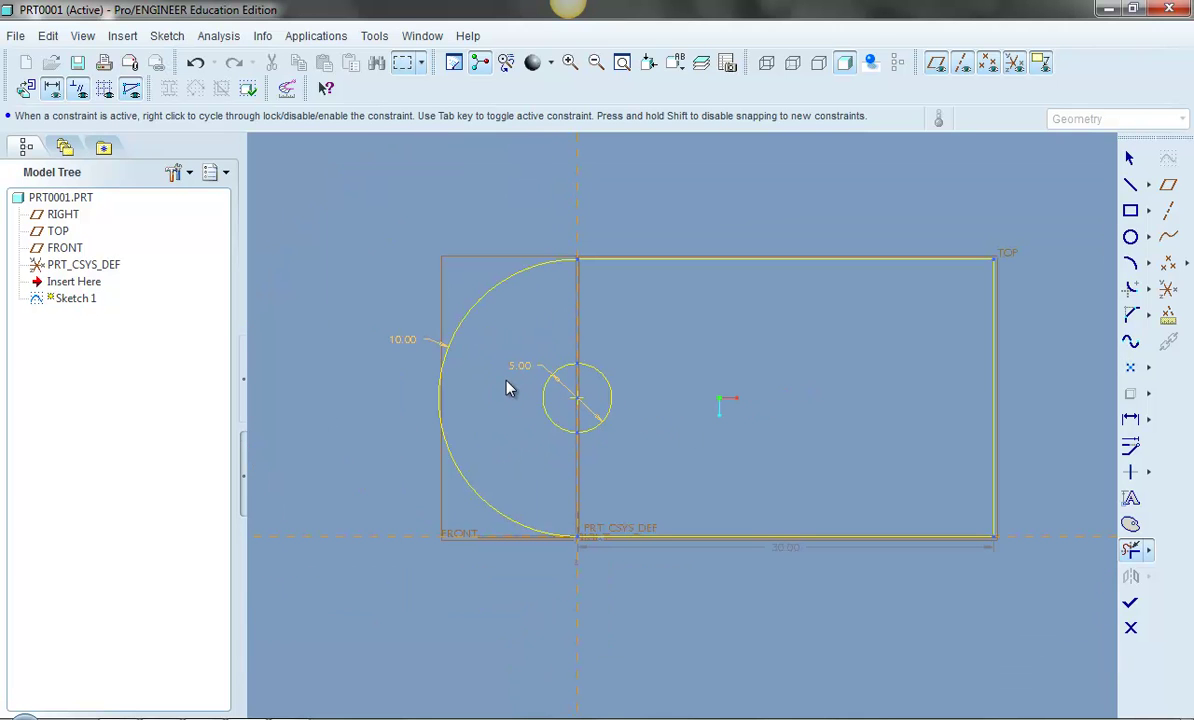
pyautogui.click(1130, 603)
pyautogui.moveTo(820, 444)
pyautogui.mouseDown(button='middle')
pyautogui.moveTo(757, 426)
pyautogui.moveTo(725, 378)
pyautogui.moveTo(706, 405)
pyautogui.mouseUp(button='middle')
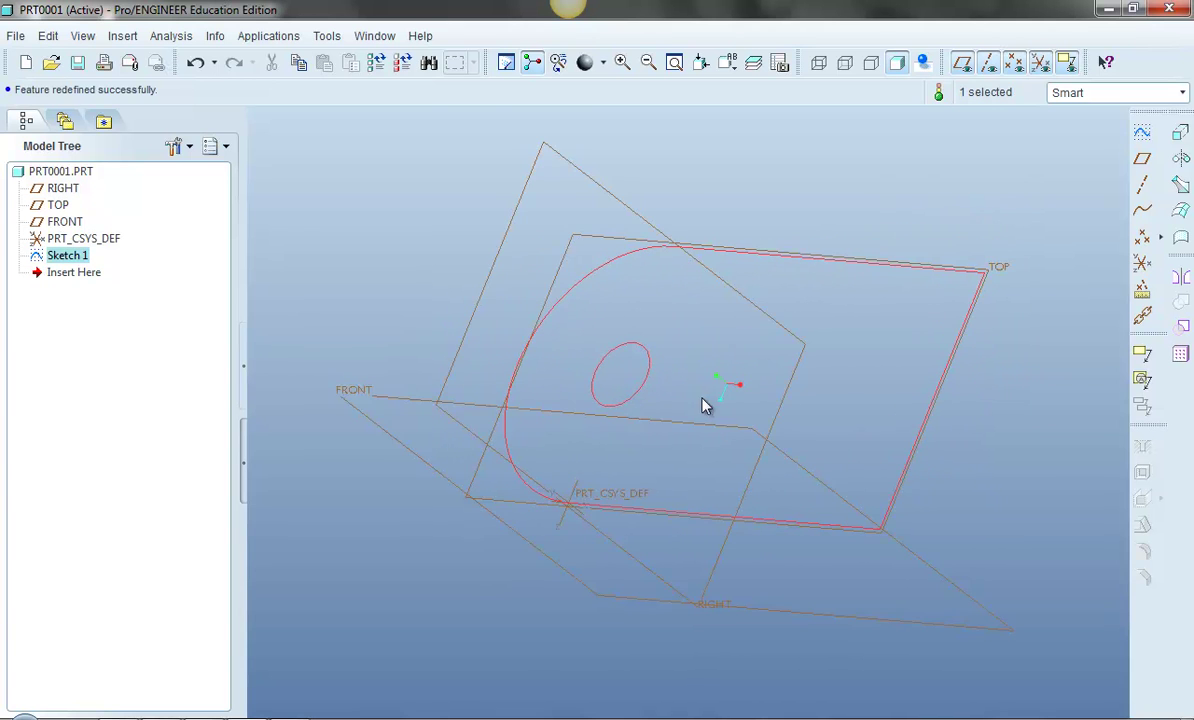
# Extrude Sketch 1 as a solid plate 3.5 thick with a through hole.
pyautogui.click(1179, 135)
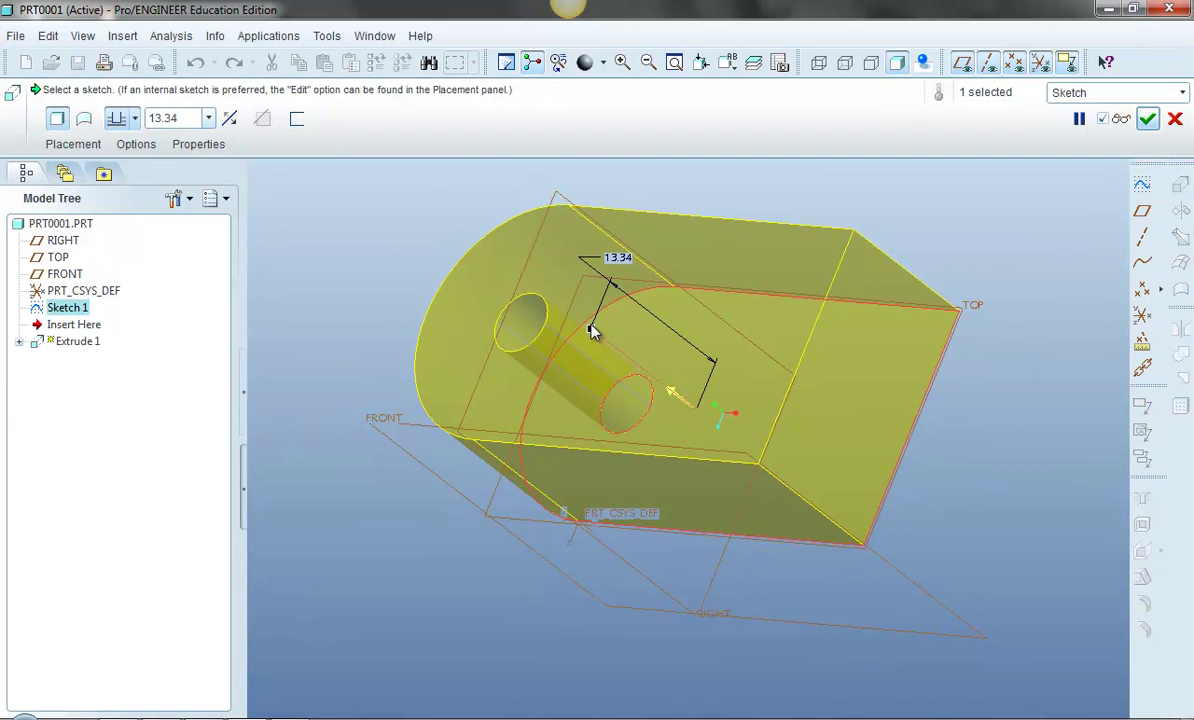
pyautogui.moveTo(591, 329); pyautogui.dragTo(693, 368)
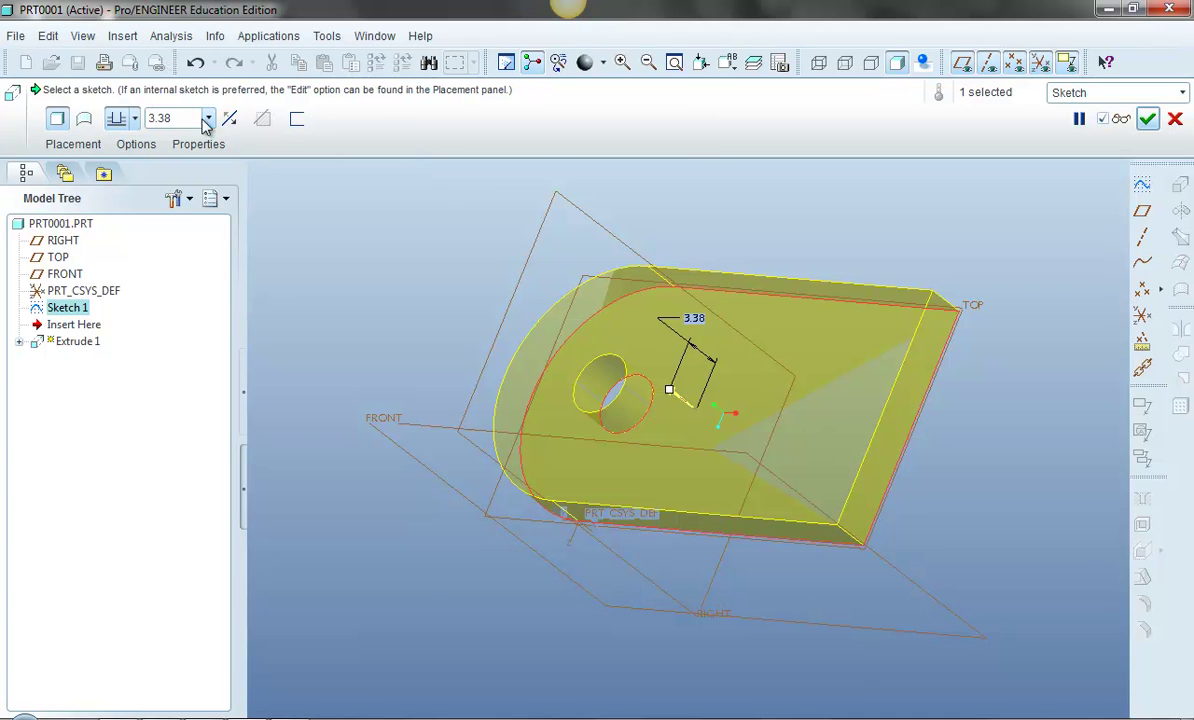
pyautogui.moveTo(189, 119); pyautogui.dragTo(147, 121)
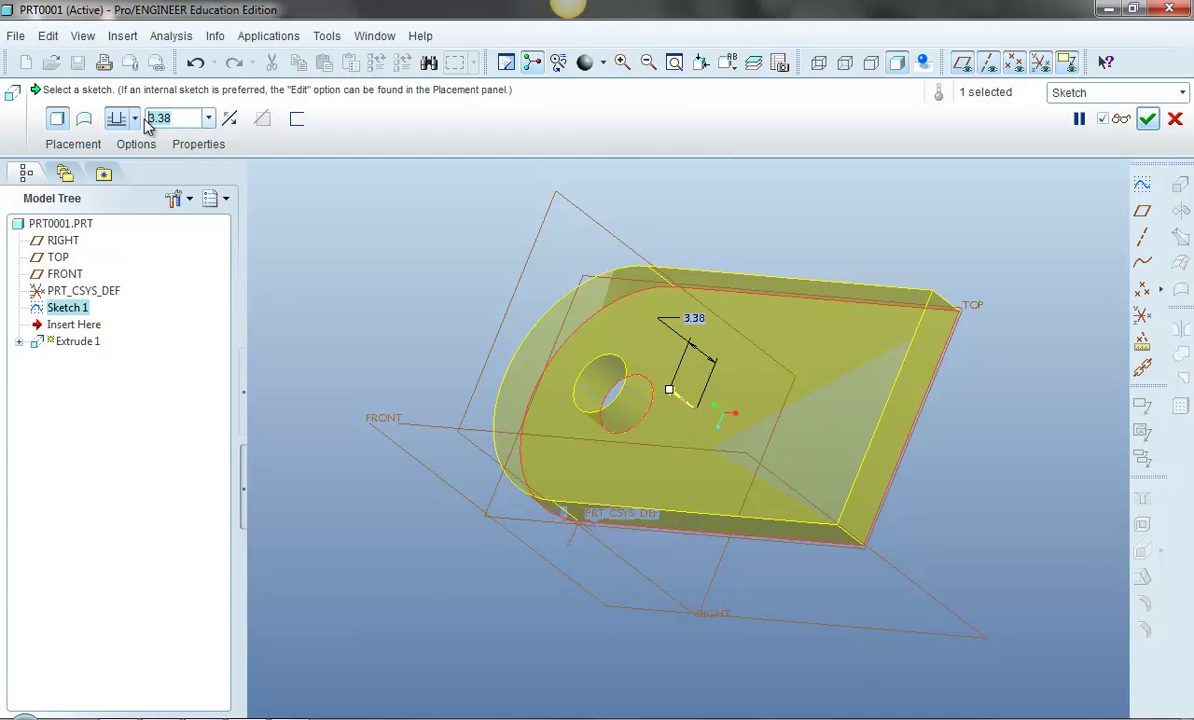
pyautogui.write('3.5')
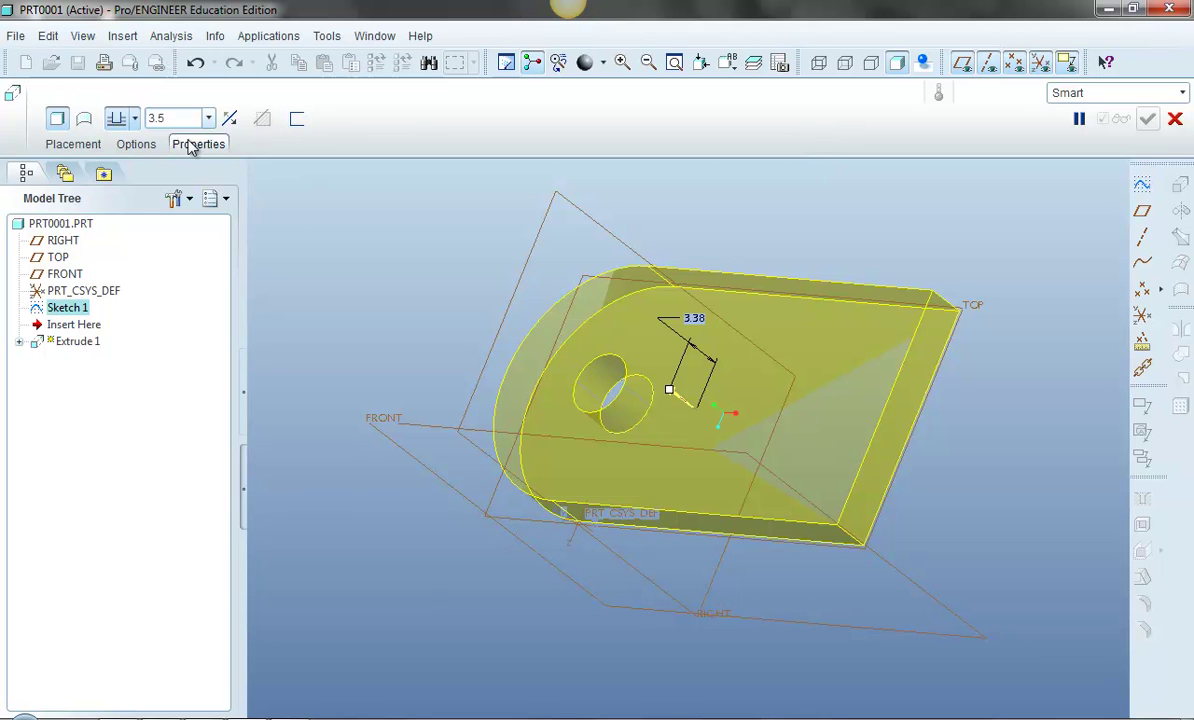
pyautogui.click(58, 120)
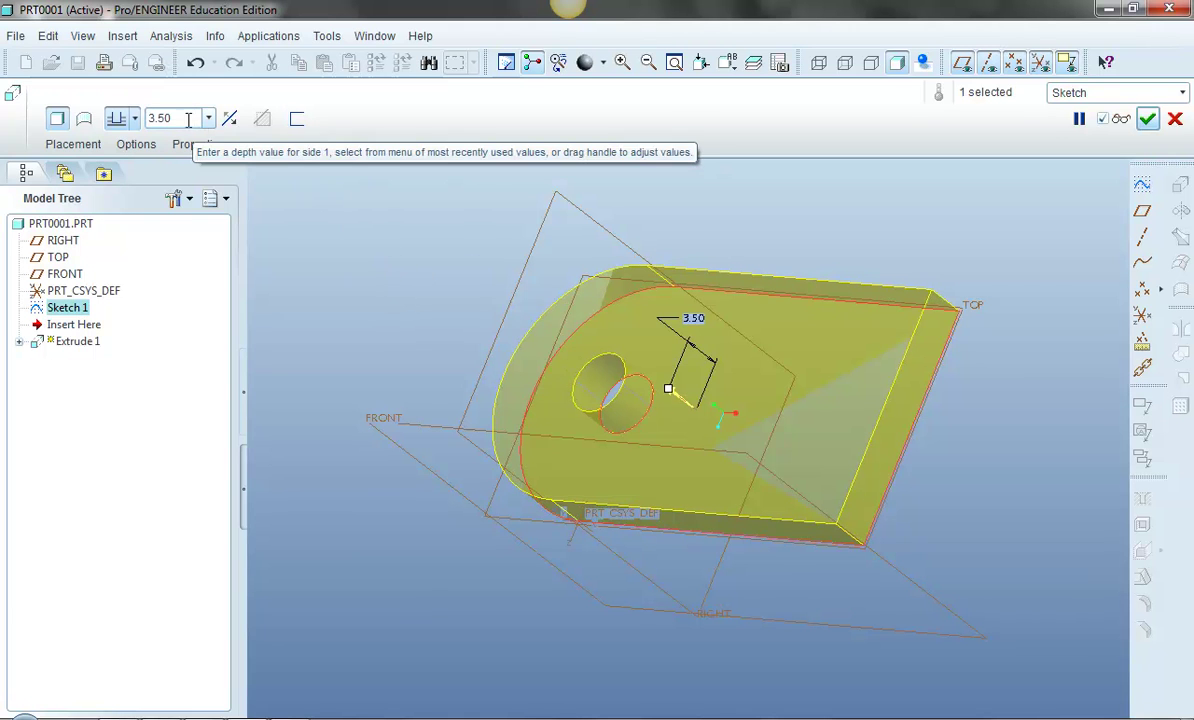
pyautogui.click(1148, 119)
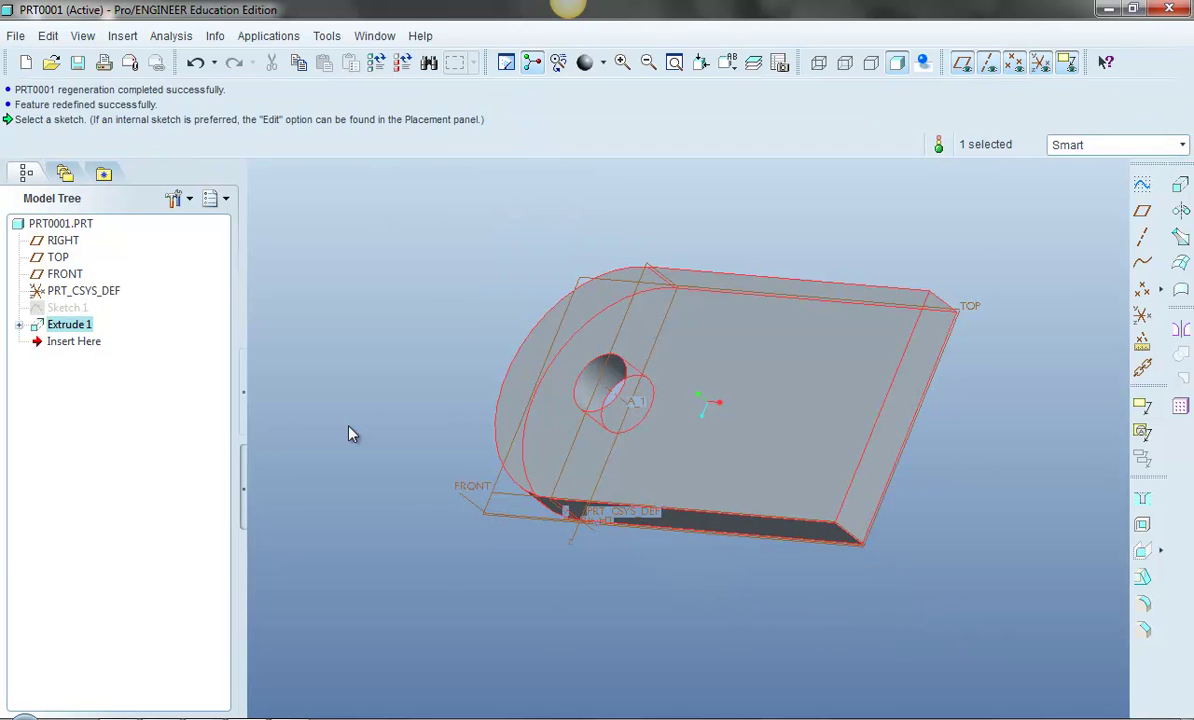
pyautogui.moveTo(350, 433); pyautogui.dragTo(563, 479, button='middle')
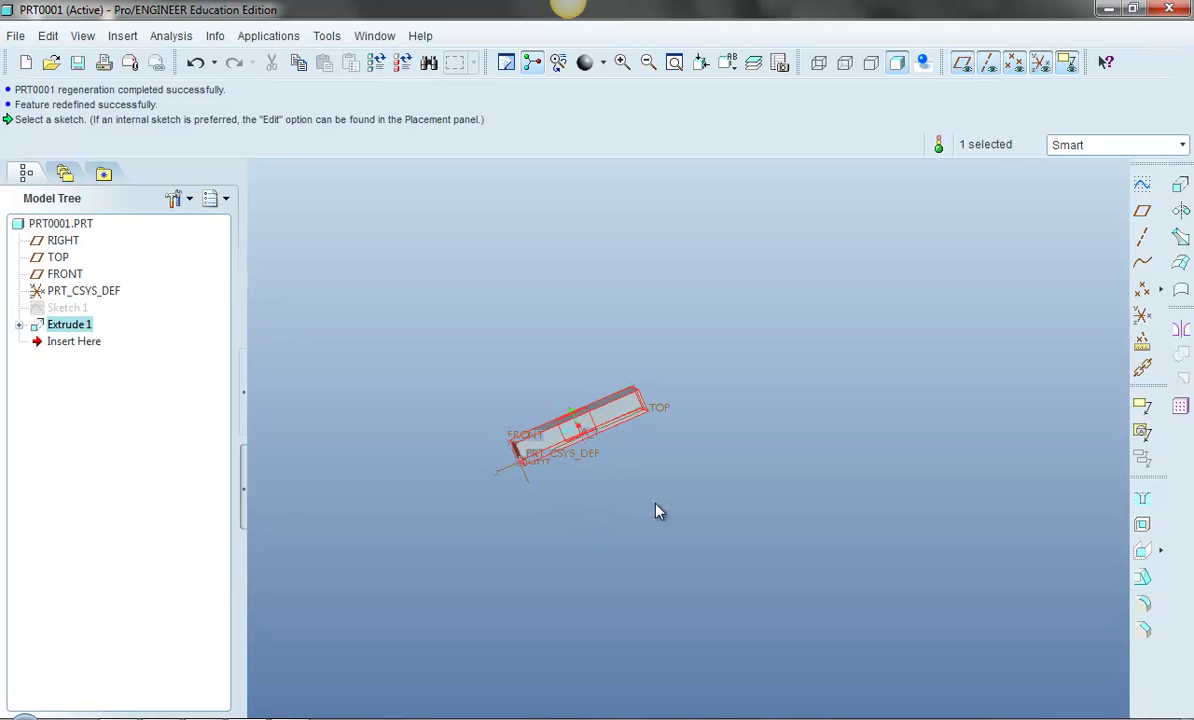
pyautogui.moveTo(490, 498); pyautogui.dragTo(565, 507, button='middle')
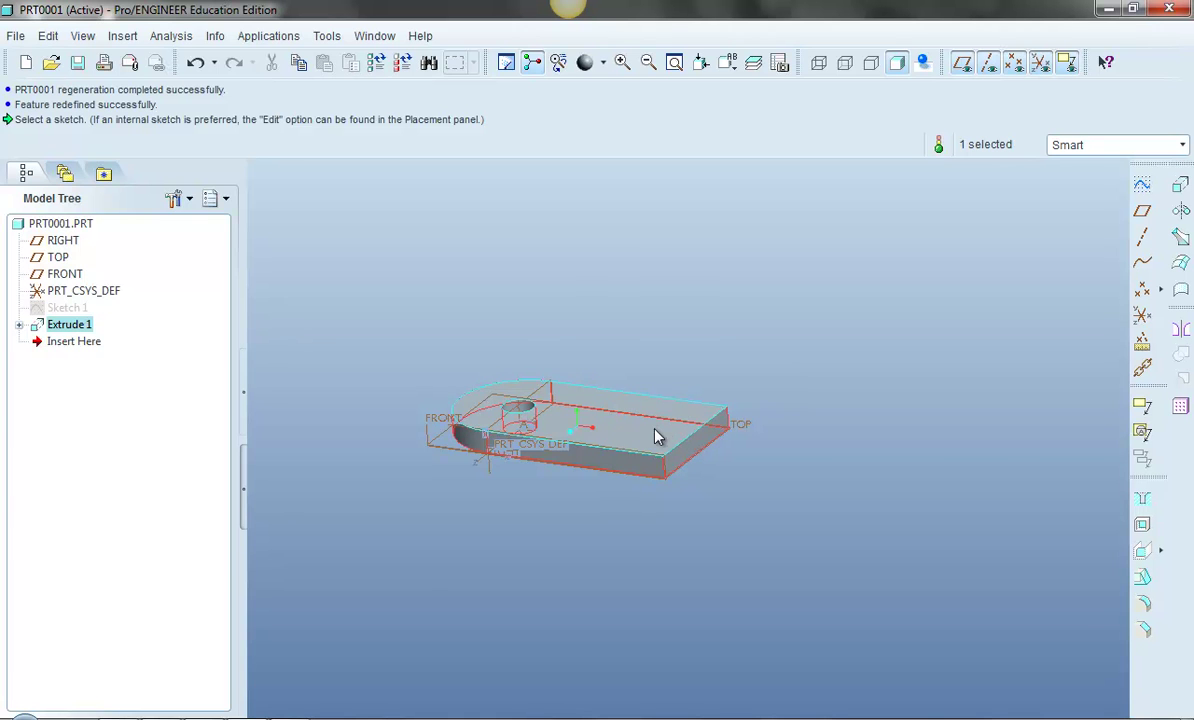
# Start Sketch 2 on the plate's end face, using the top face as orientation reference.
pyautogui.click(1145, 190)
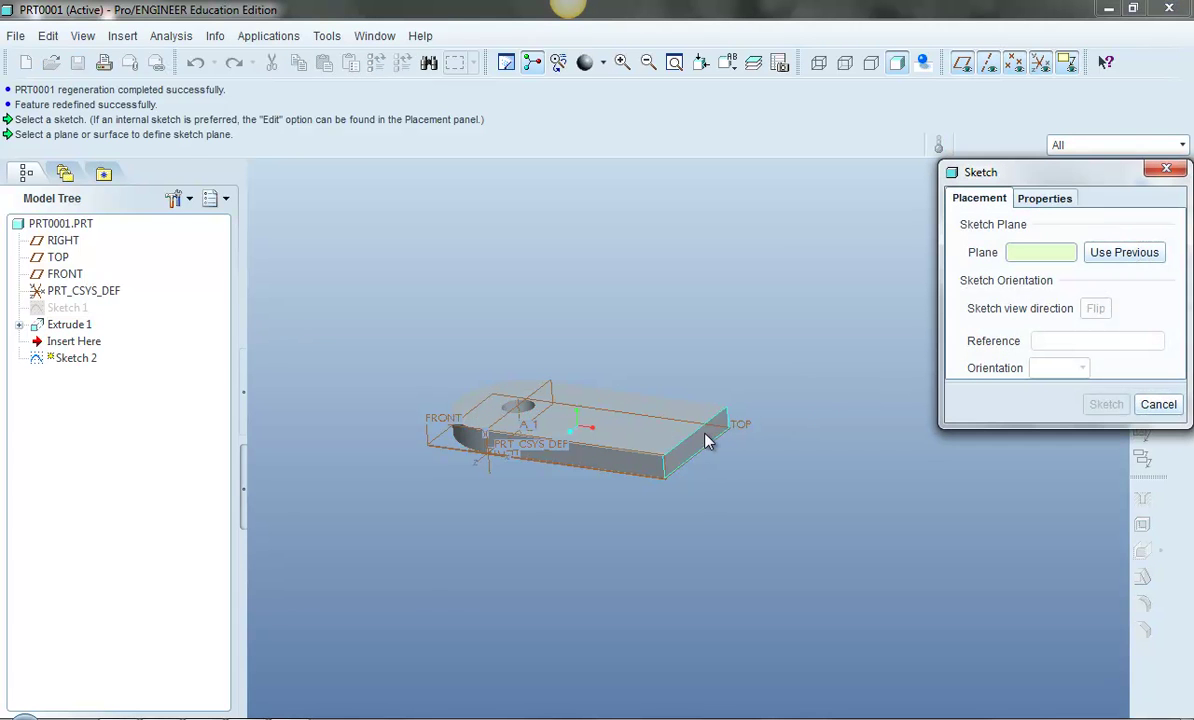
pyautogui.click(705, 441)
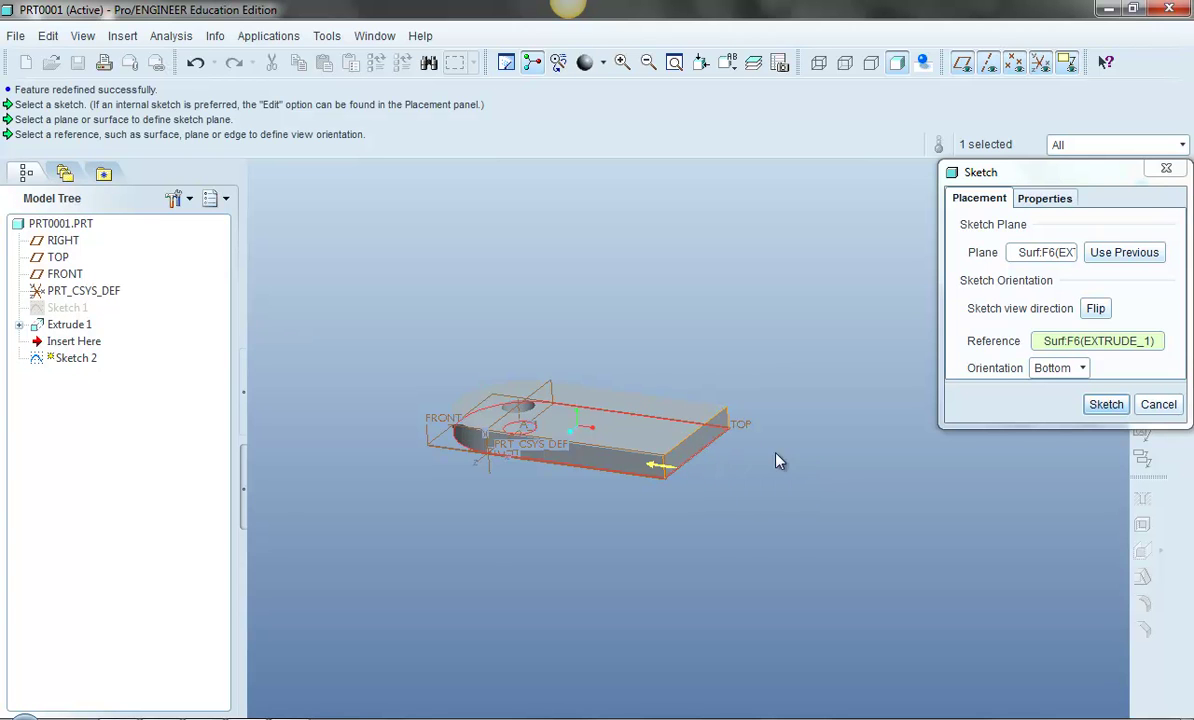
pyautogui.click(668, 427)
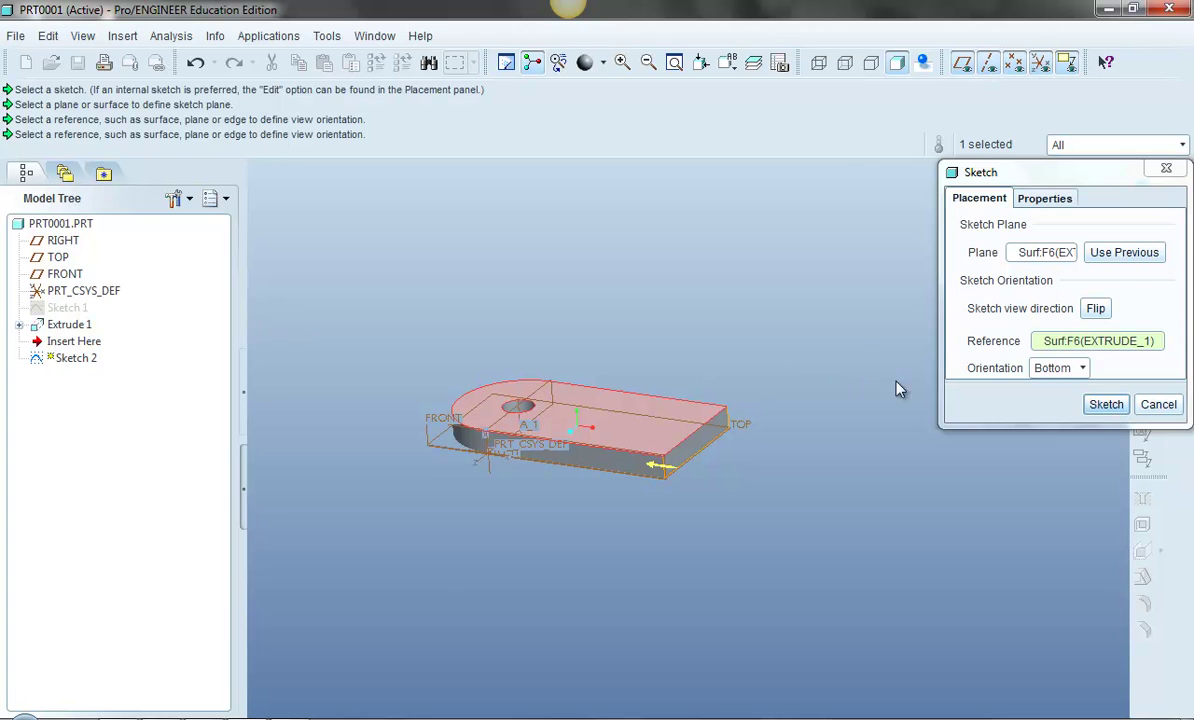
pyautogui.click(1104, 405)
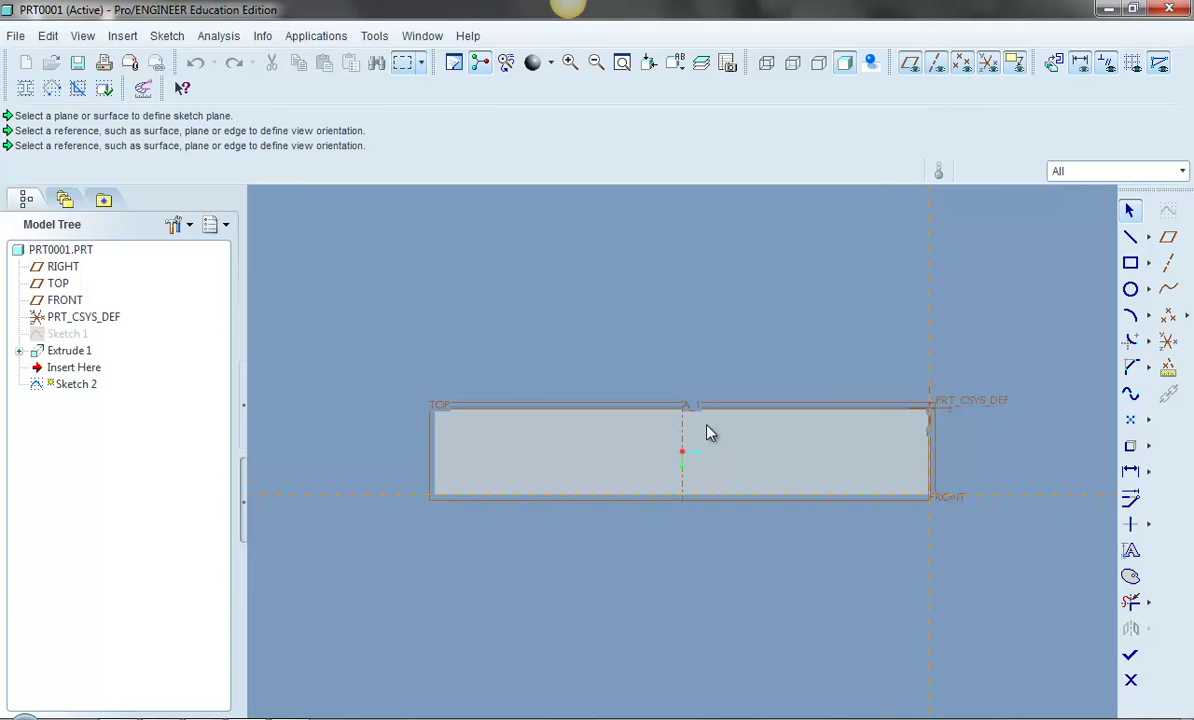
# Draw a tall rectangle from the plate corner down to a point below the plate.
pyautogui.scroll(-3, 698, 418)
pyautogui.scroll(3, 714, 546)
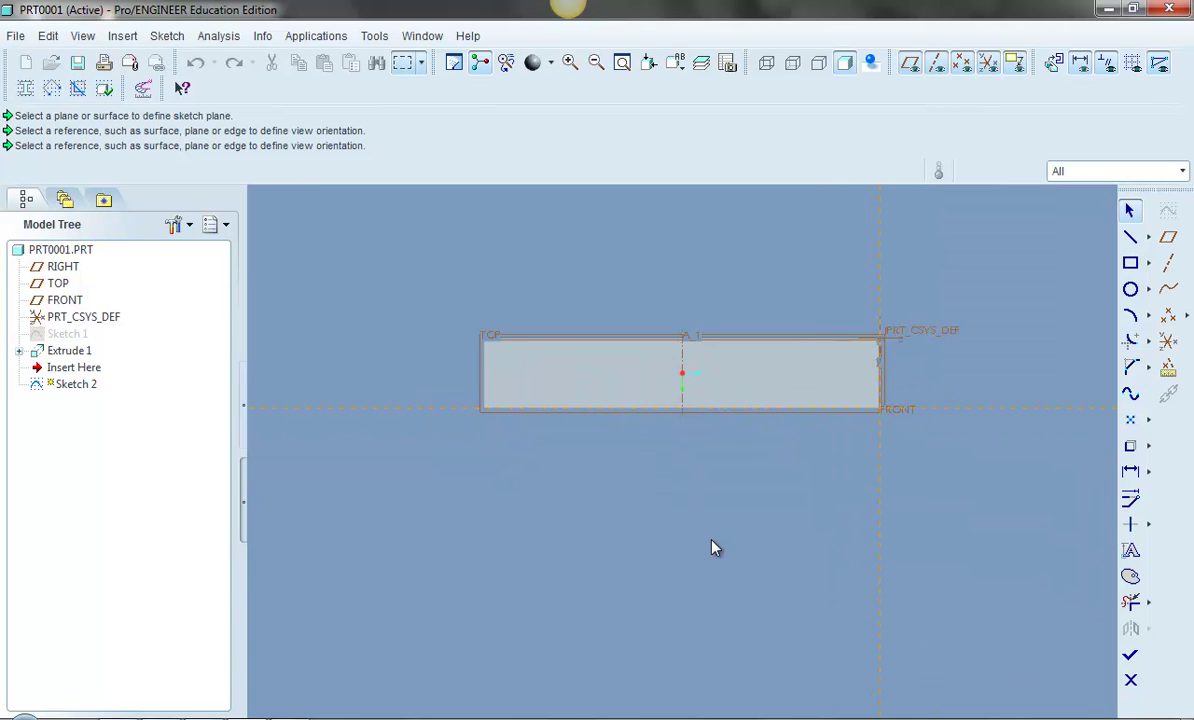
pyautogui.scroll(1, 714, 547)
pyautogui.click(1130, 263)
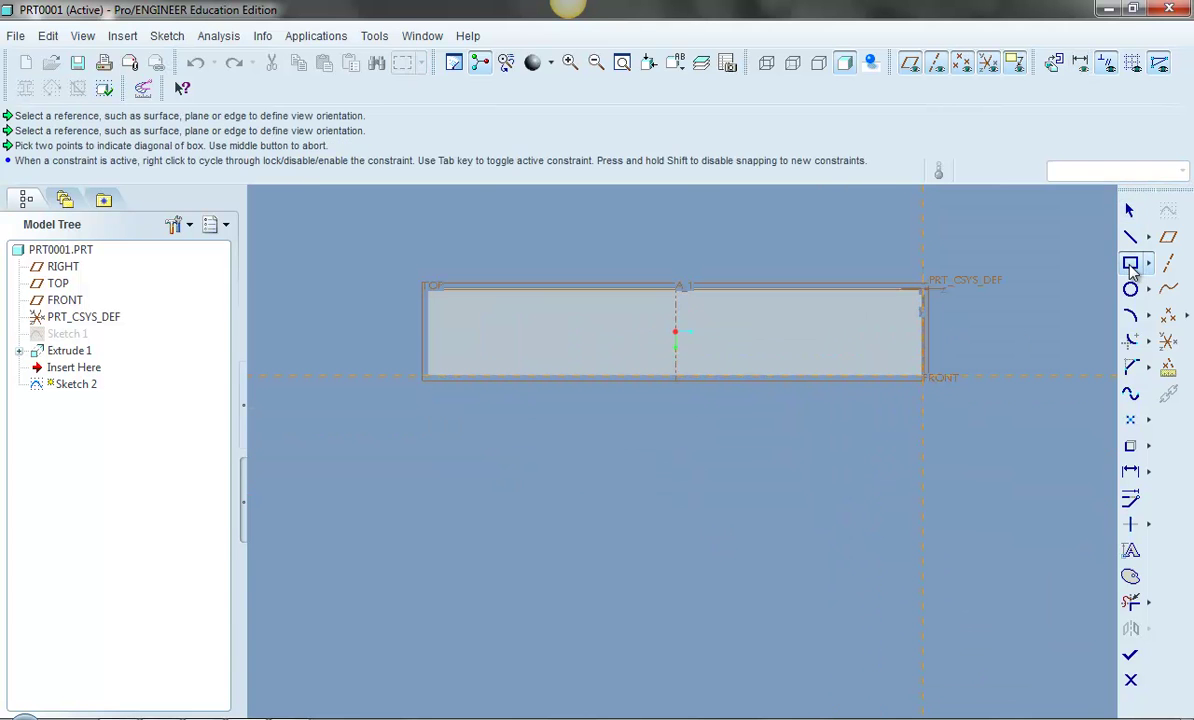
pyautogui.click(924, 378)
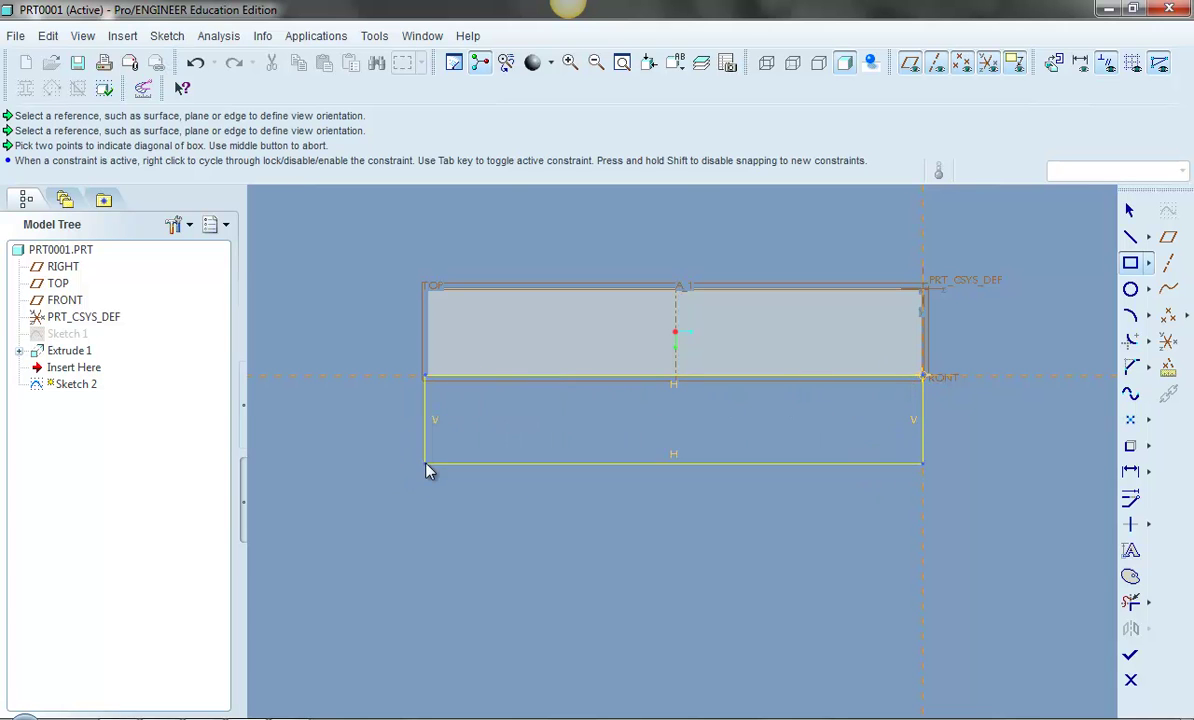
pyautogui.scroll(-2, 512, 370)
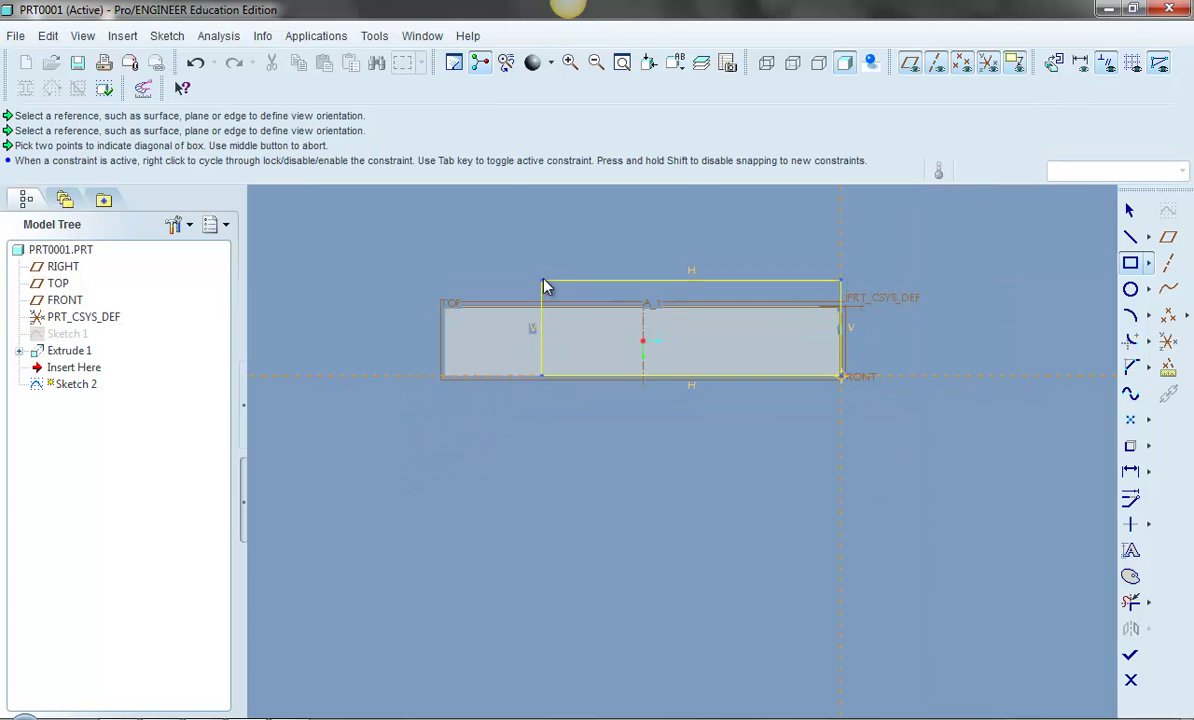
pyautogui.scroll(-2, 548, 282)
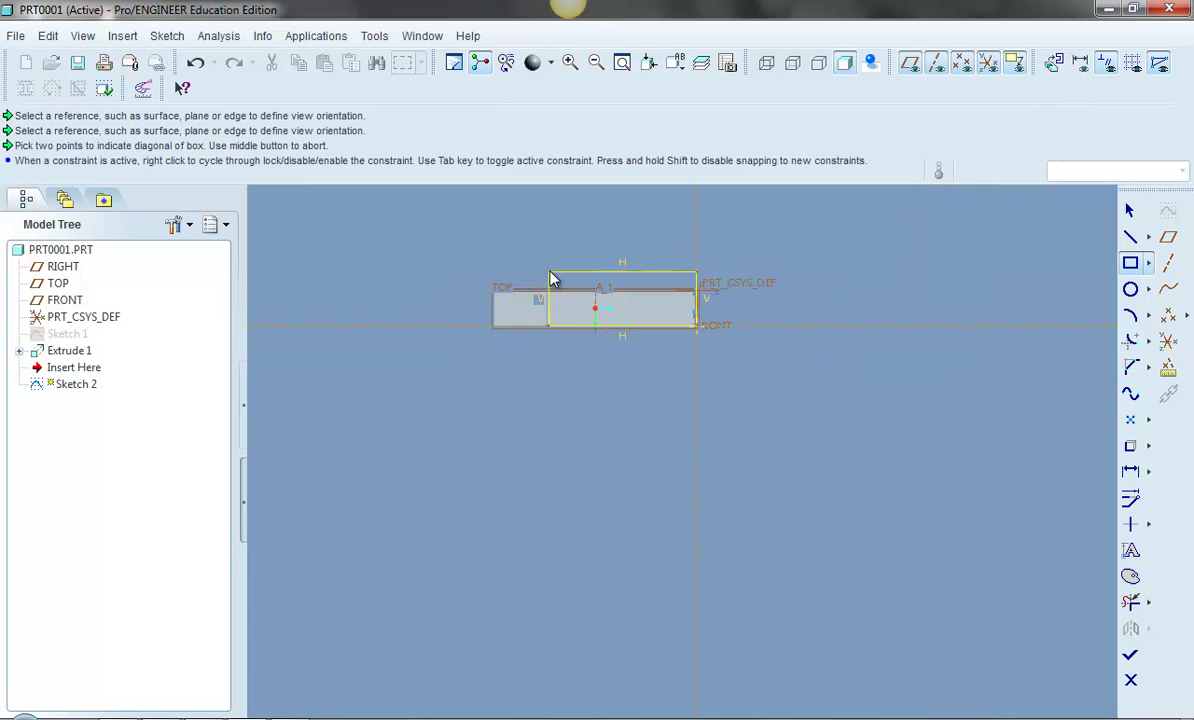
pyautogui.click(508, 590)
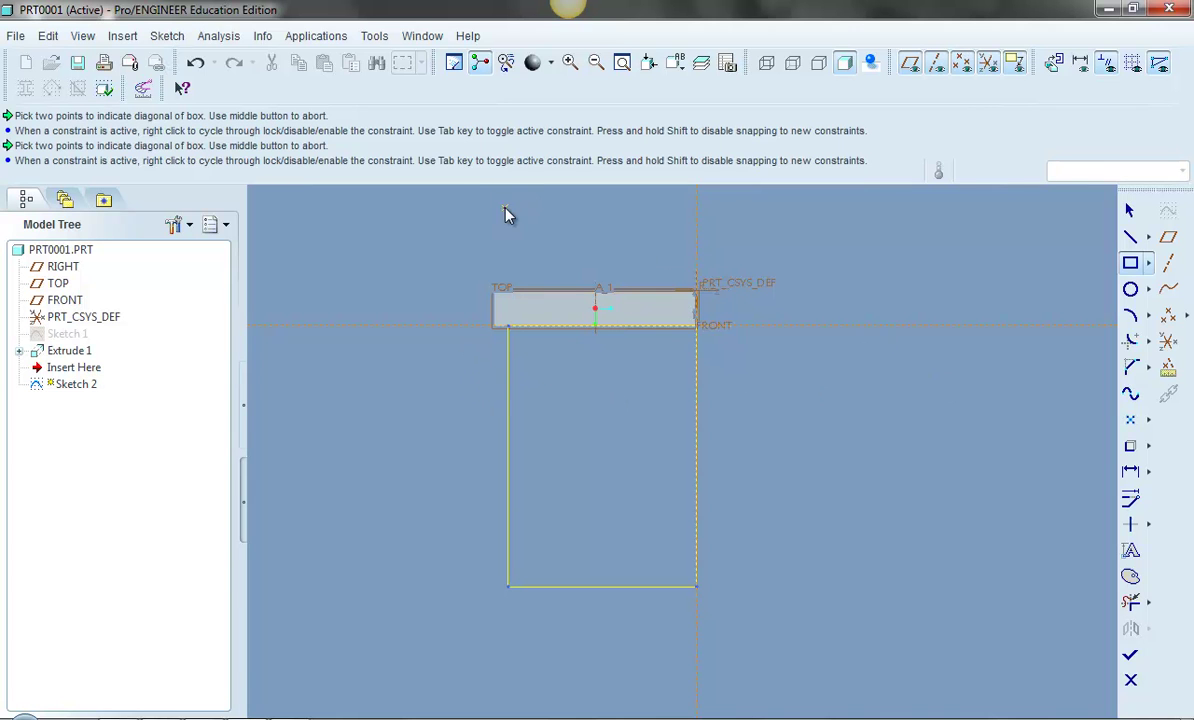
# Constrain the rectangle's left side coincident with the plate's left edge.
pyautogui.click(170, 38)
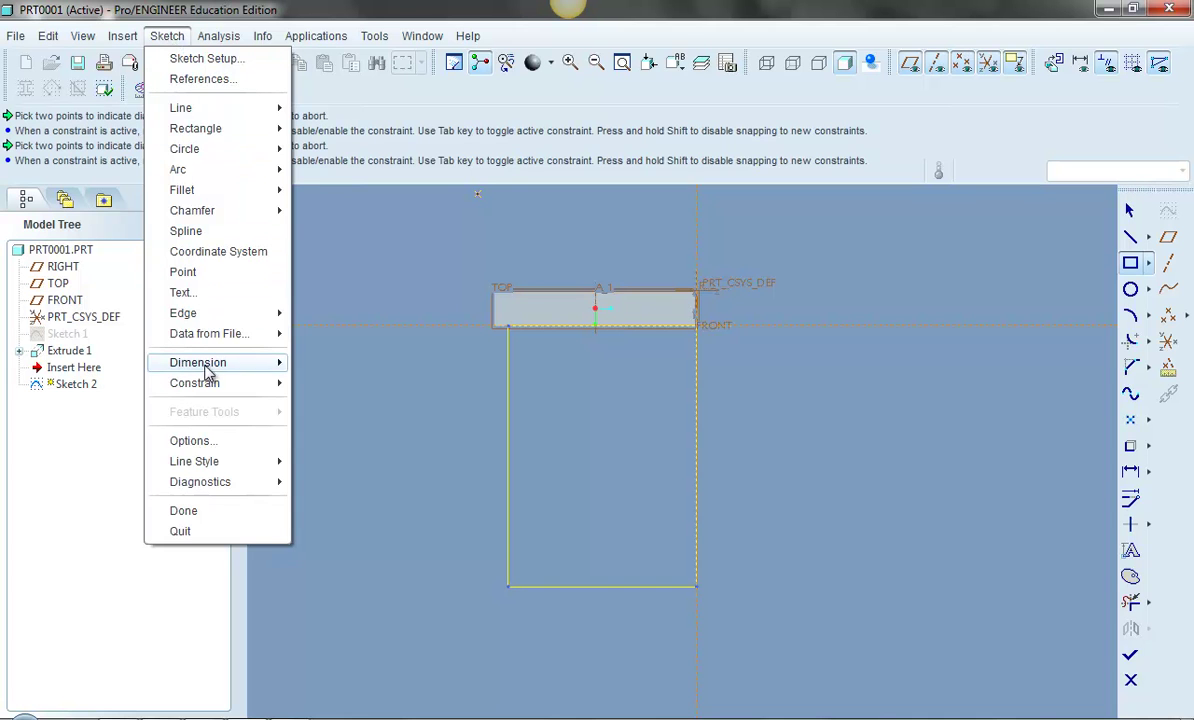
pyautogui.moveTo(215, 391)
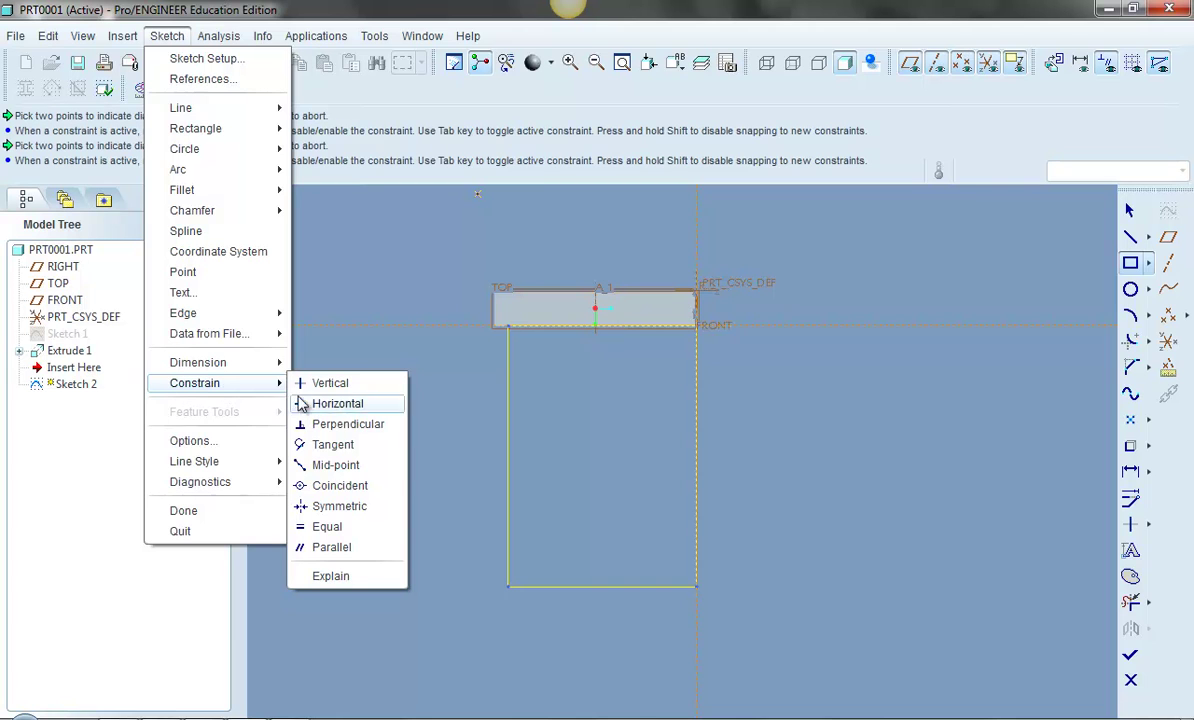
pyautogui.click(339, 487)
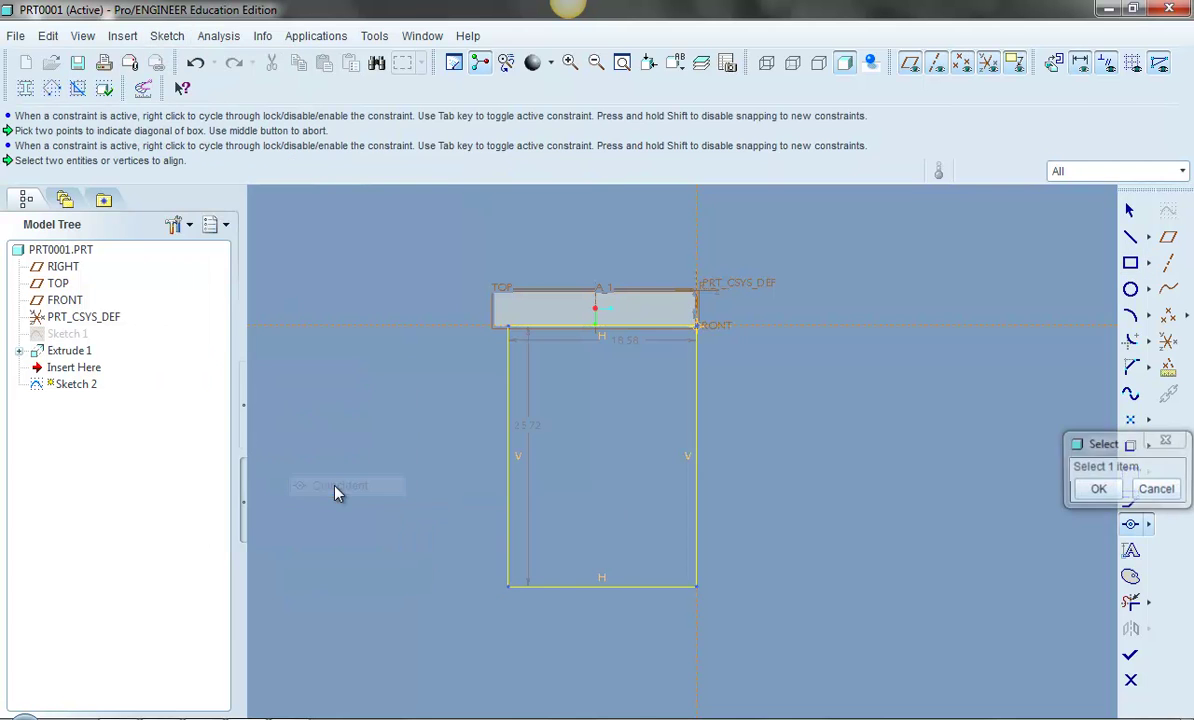
pyautogui.click(508, 445)
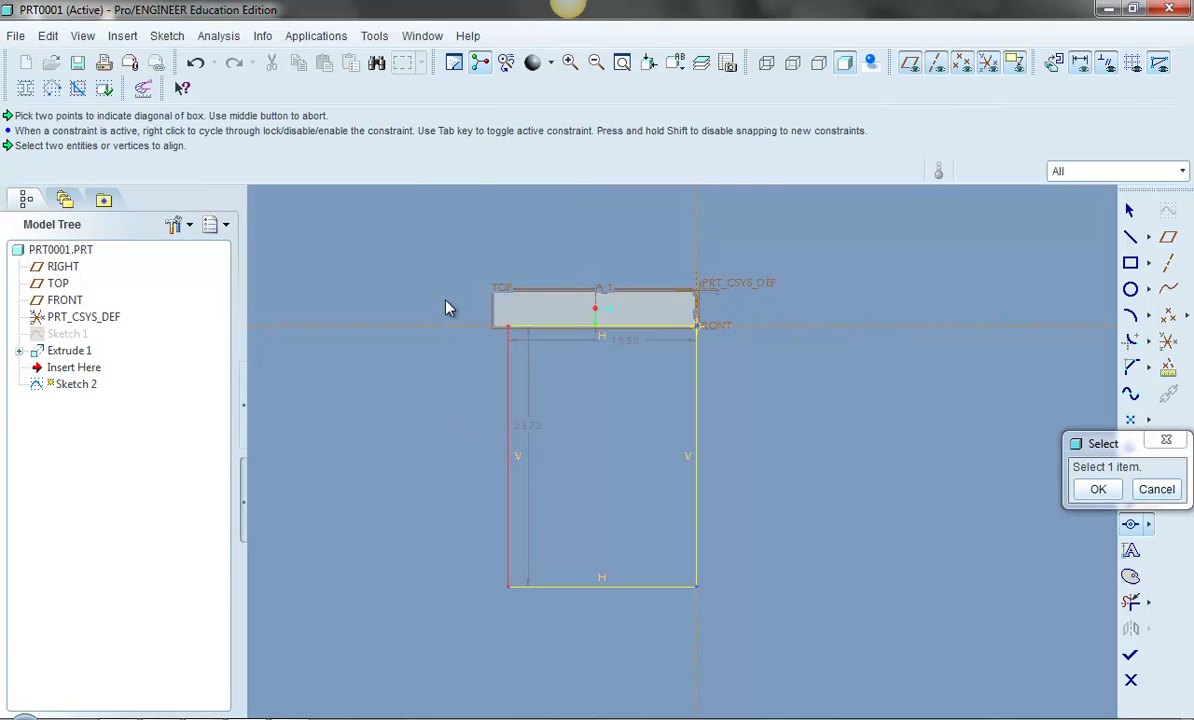
pyautogui.scroll(5, 447, 308)
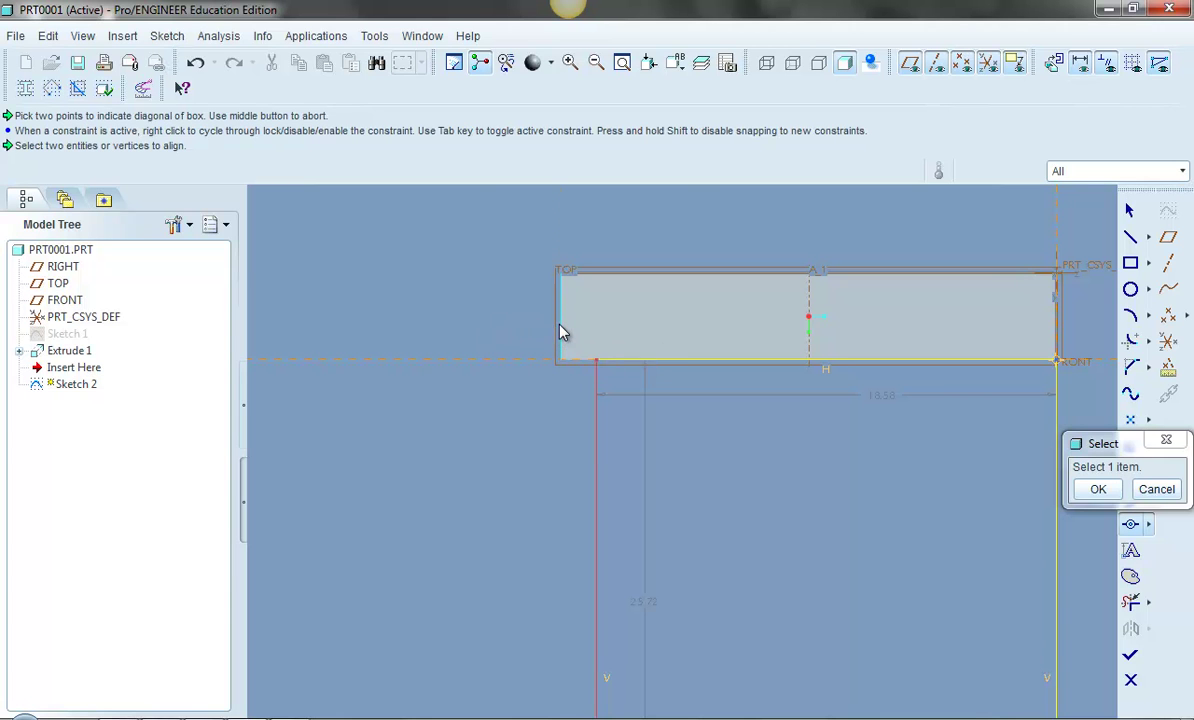
pyautogui.click(561, 332)
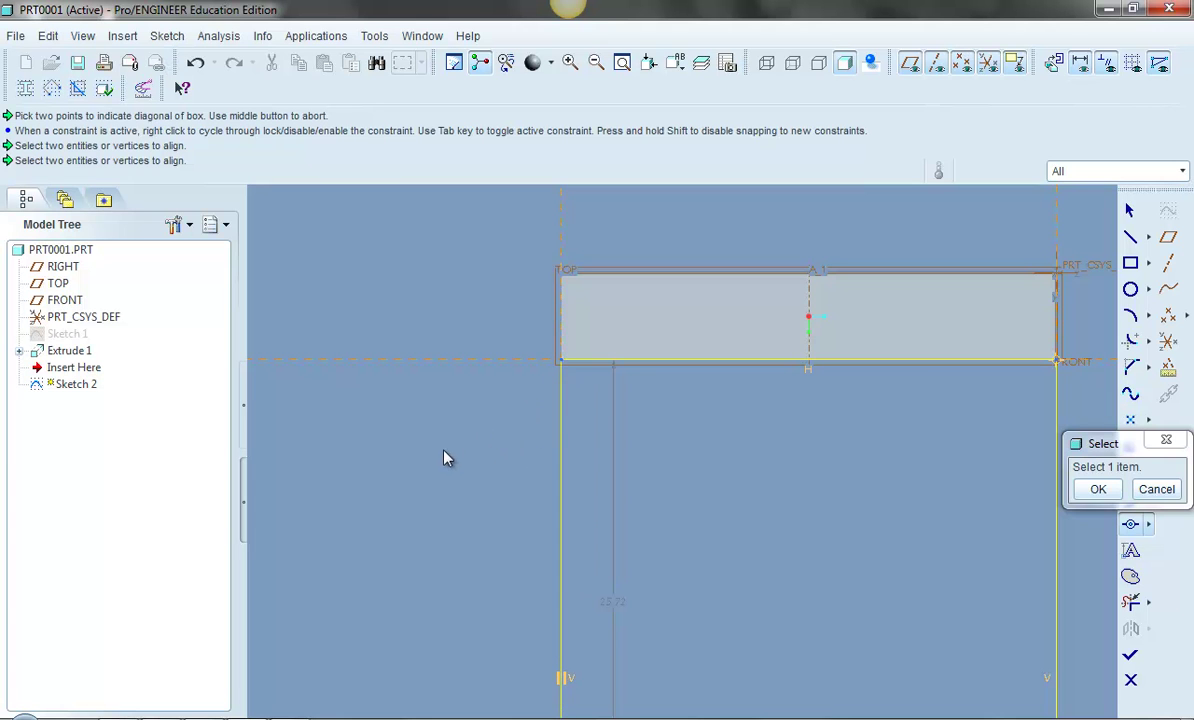
pyautogui.scroll(-3, 445, 410)
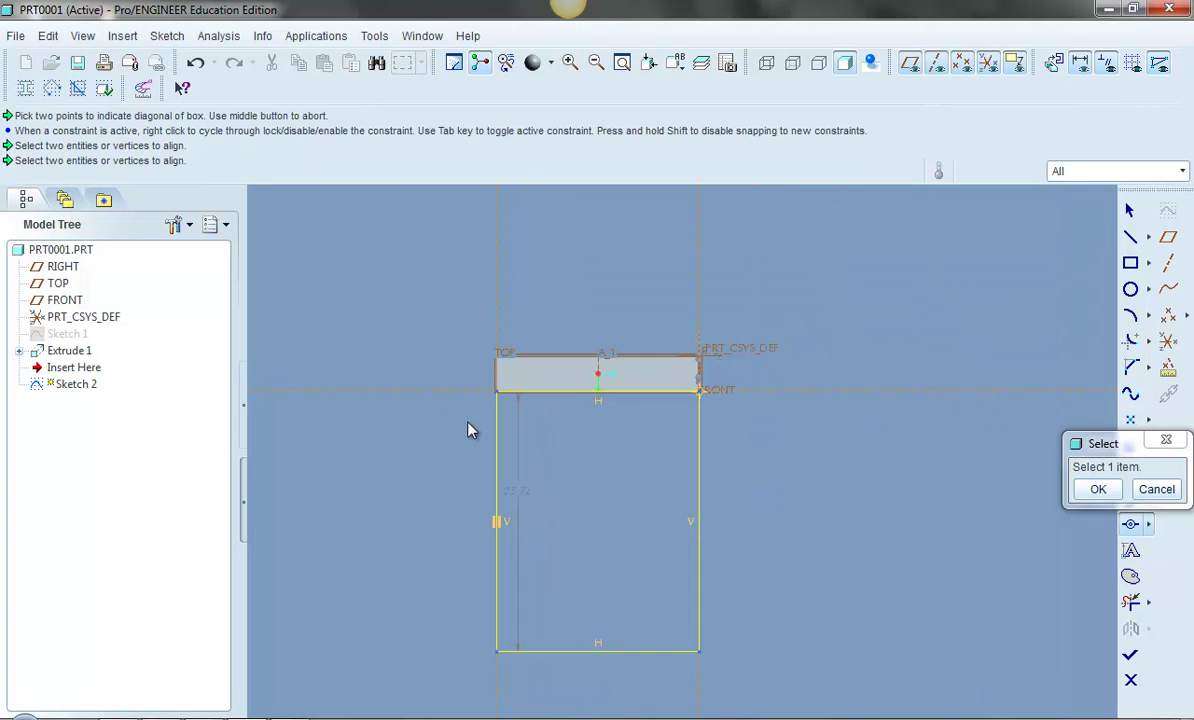
pyautogui.scroll(-1, 472, 430)
pyautogui.moveTo(471, 391); pyautogui.dragTo(525, 381, button='middle')
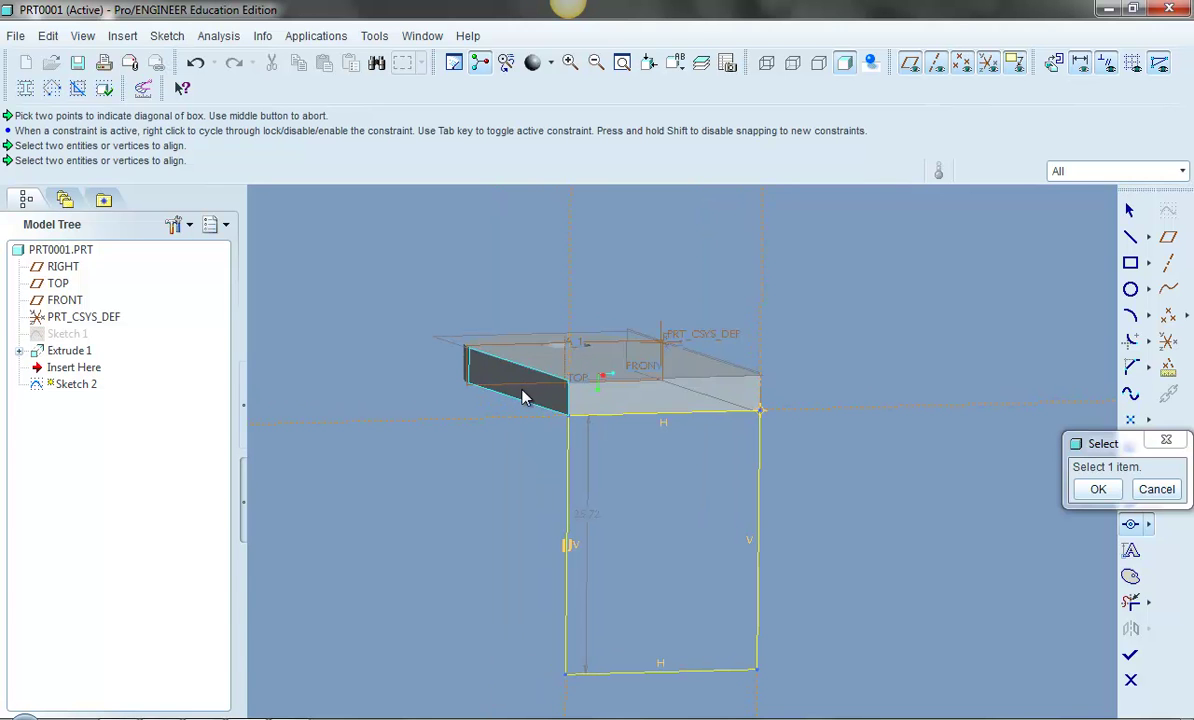
pyautogui.moveTo(475, 484)
pyautogui.mouseDown(button='middle')
pyautogui.moveTo(453, 445)
pyautogui.moveTo(466, 482)
pyautogui.mouseUp(button='middle')
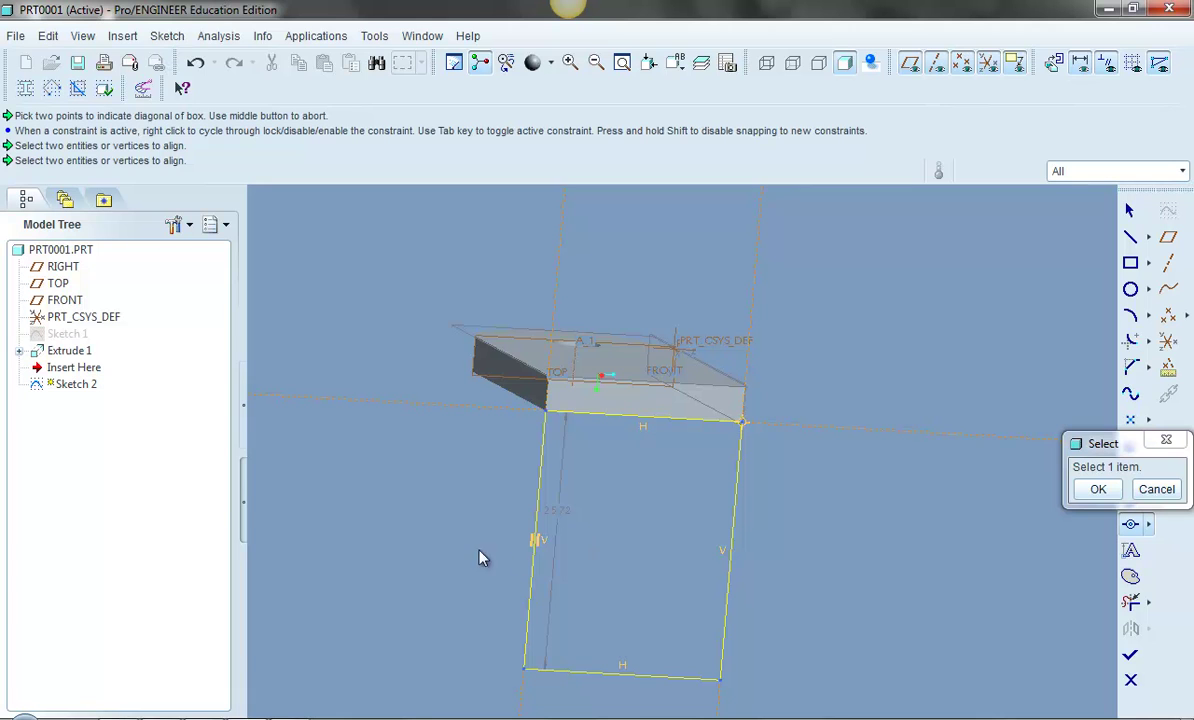
pyautogui.click(1090, 489)
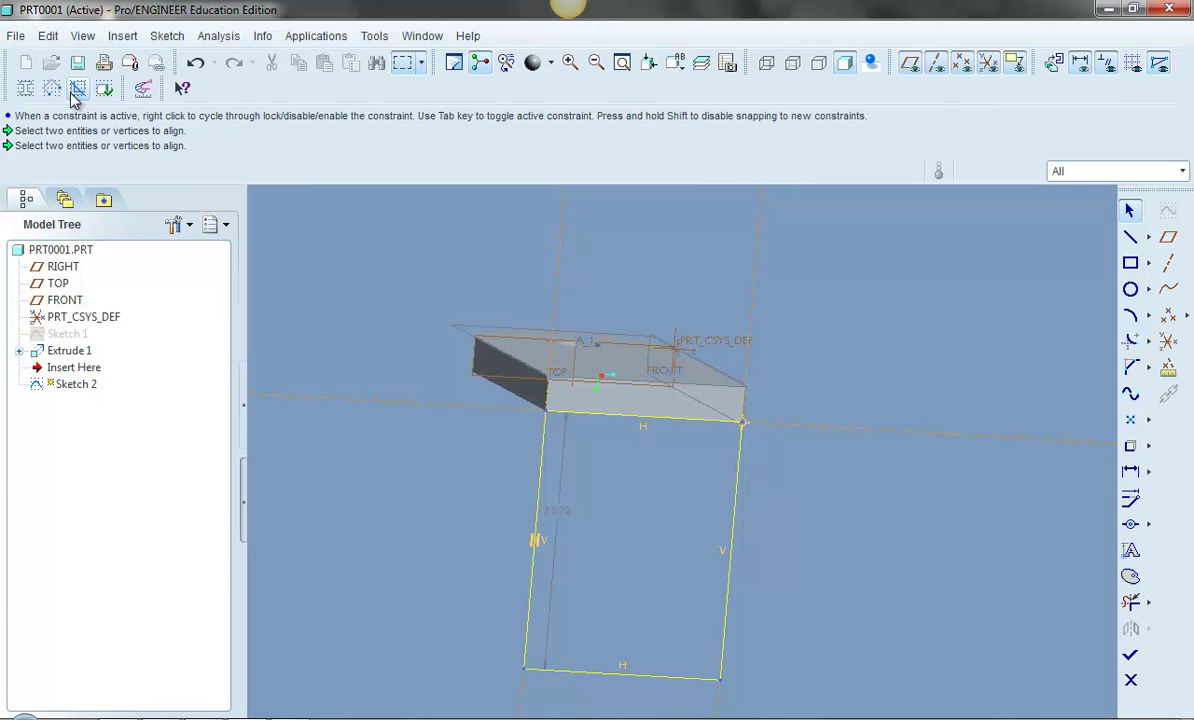
# Face the sketch and draw a circle at the bottom edge midpoint with a smaller concentric hole circle.
pyautogui.click(1056, 63)
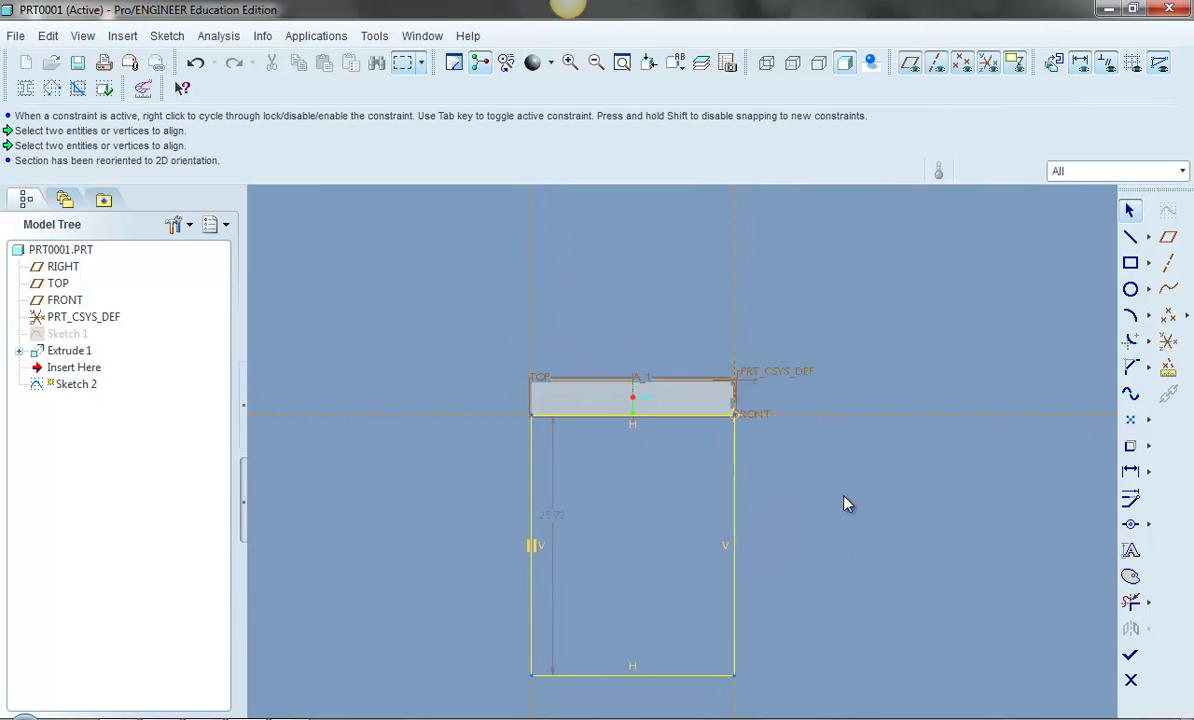
pyautogui.scroll(2, 838, 459)
pyautogui.scroll(-1, 757, 701)
pyautogui.scroll(-1, 743, 674)
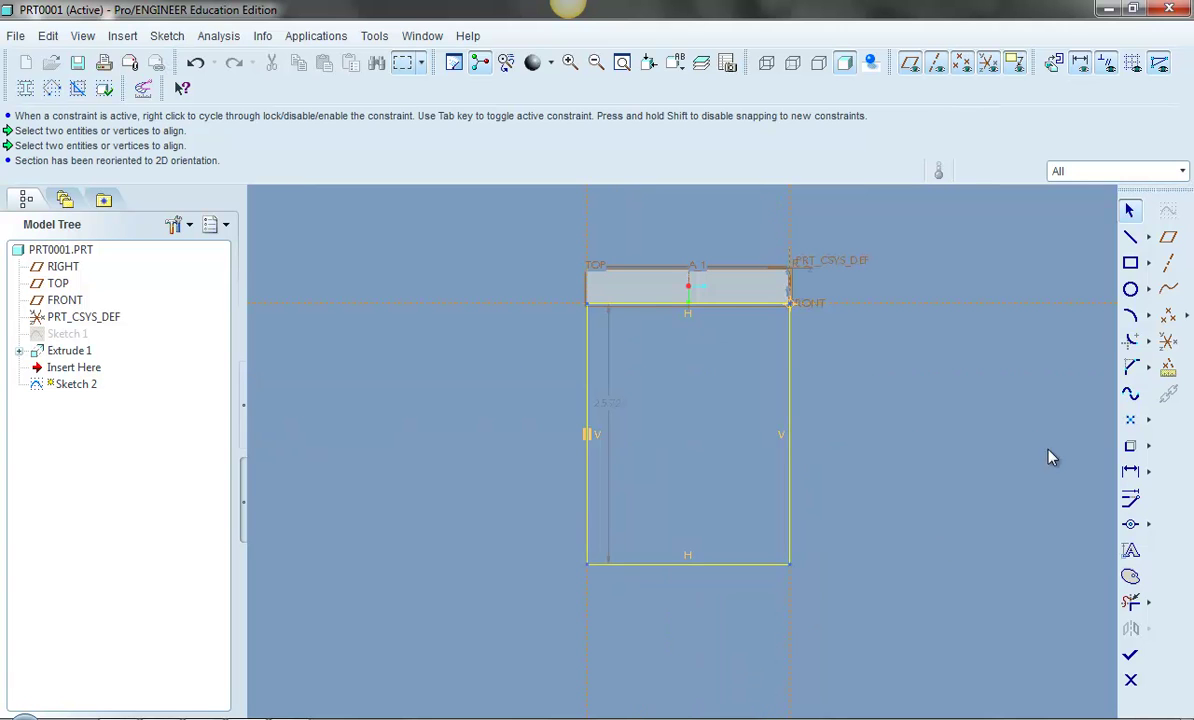
pyautogui.click(1130, 289)
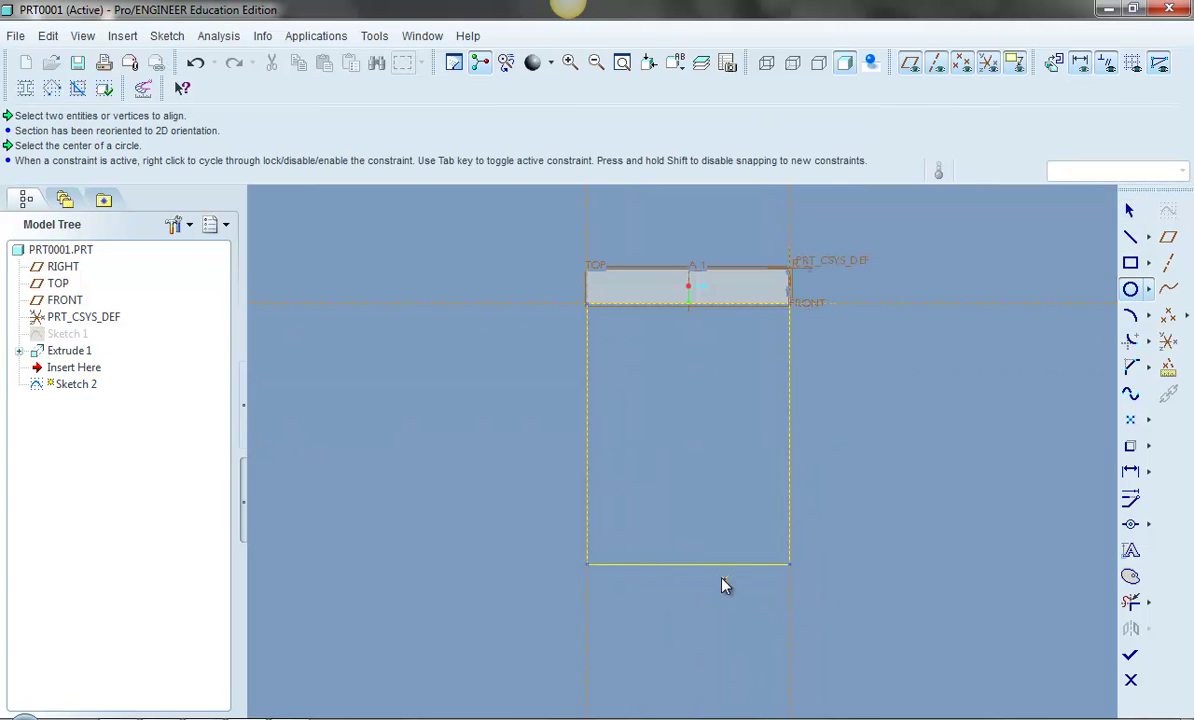
pyautogui.click(688, 566)
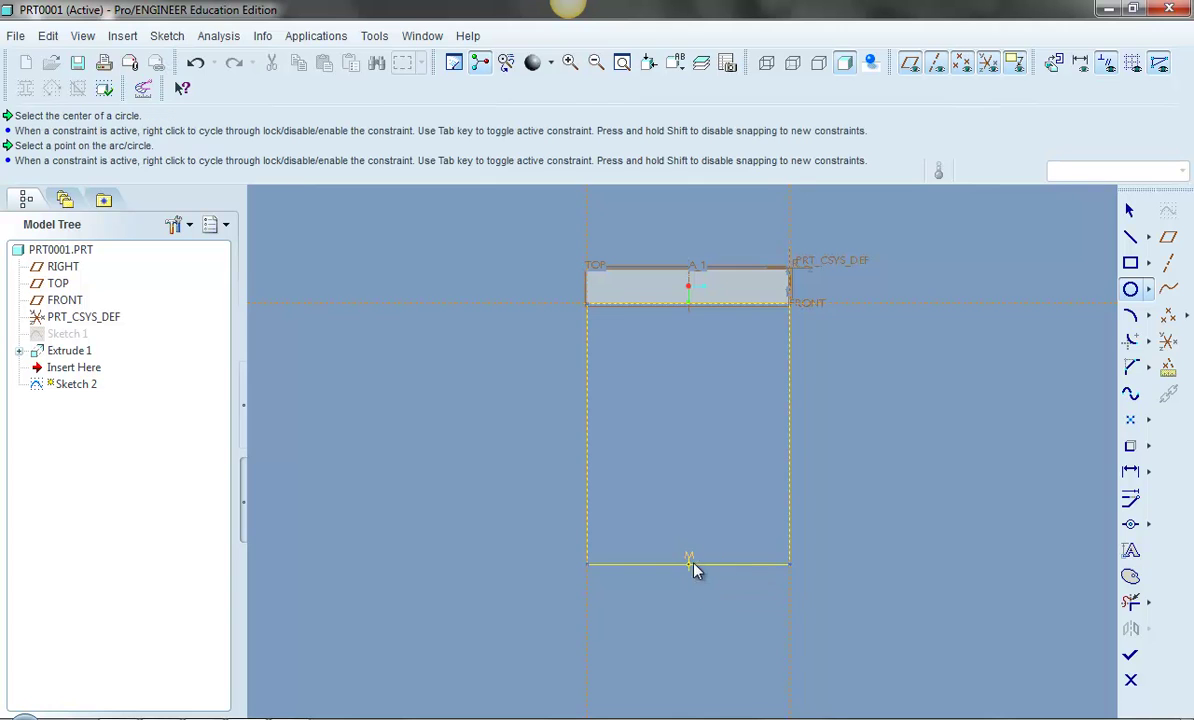
pyautogui.click(789, 566)
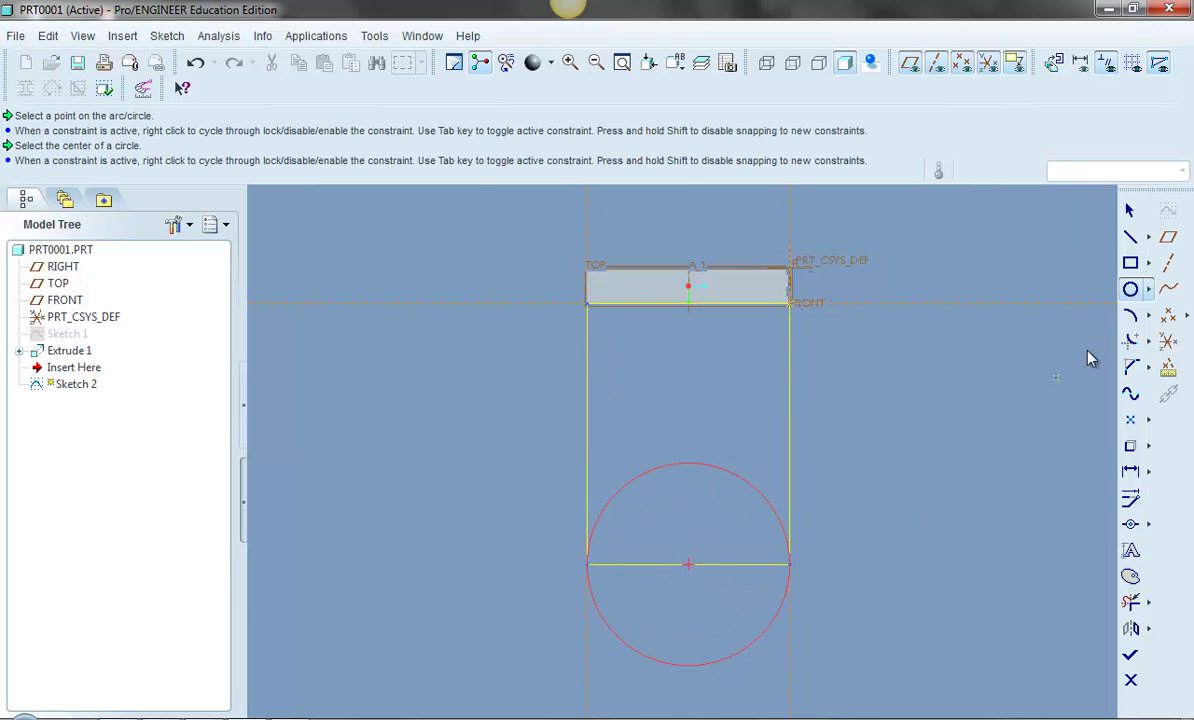
pyautogui.click(688, 566)
pyautogui.click(721, 557)
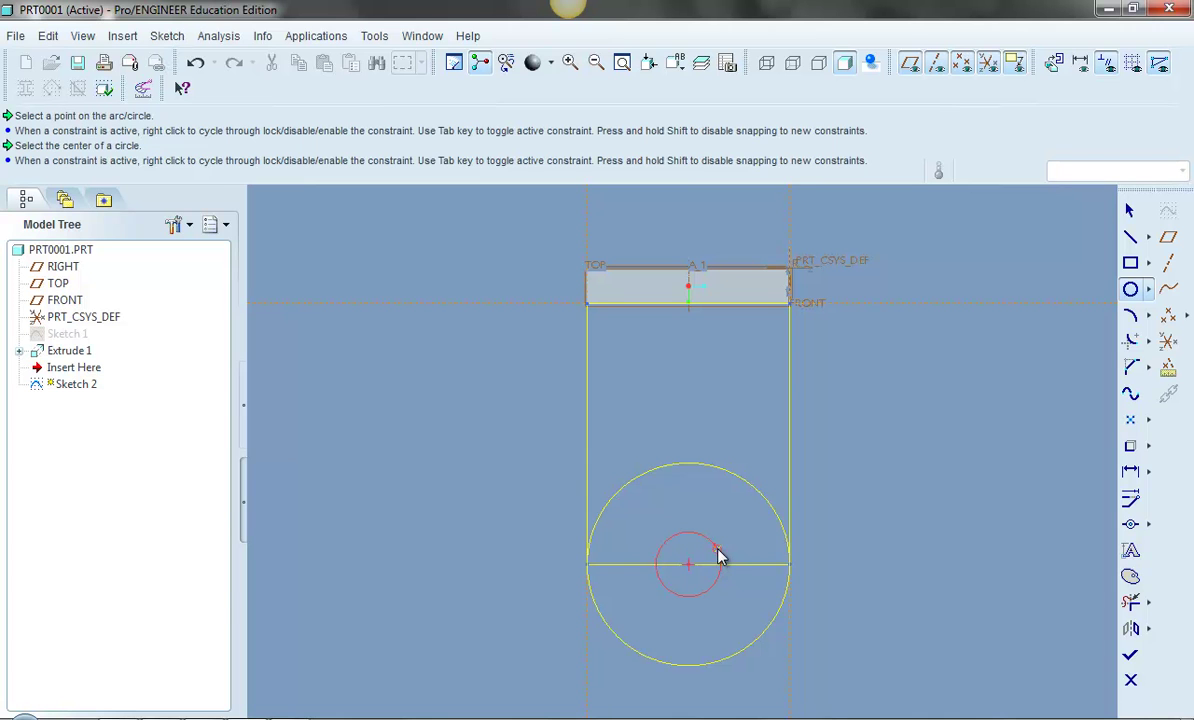
# Trim the large circle's upper arc and the bottom line segments to leave a rounded end.
pyautogui.click(1133, 477)
pyautogui.click(1131, 602)
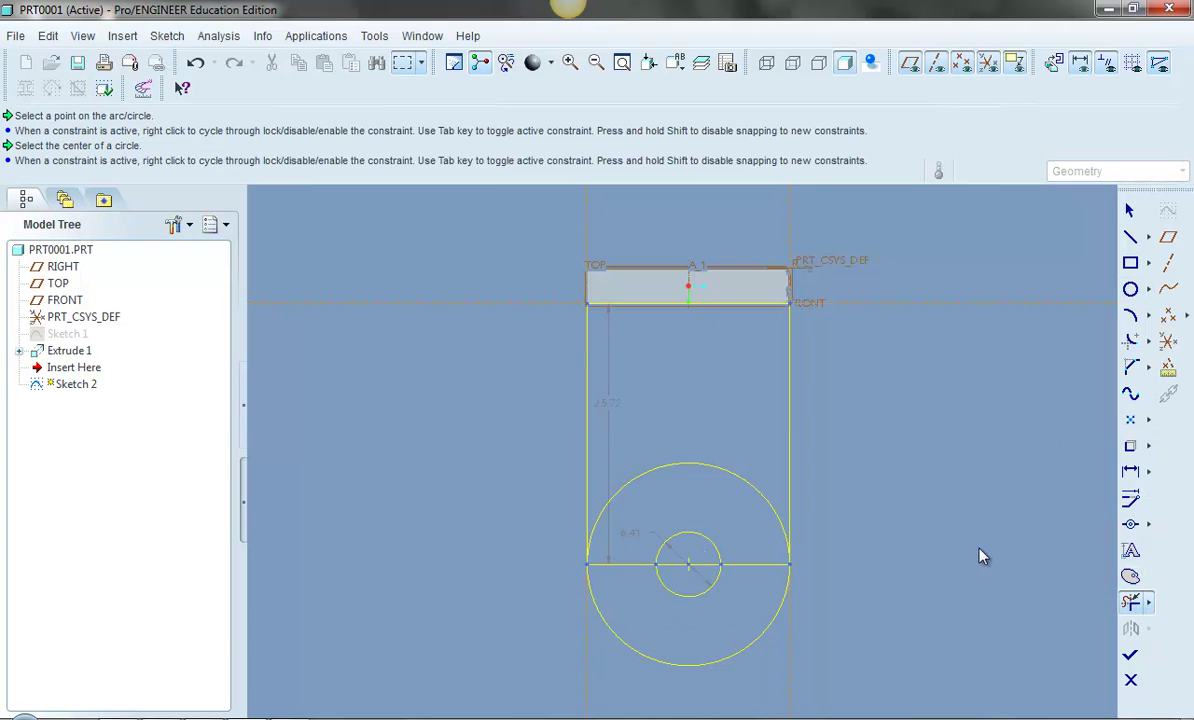
pyautogui.click(706, 476)
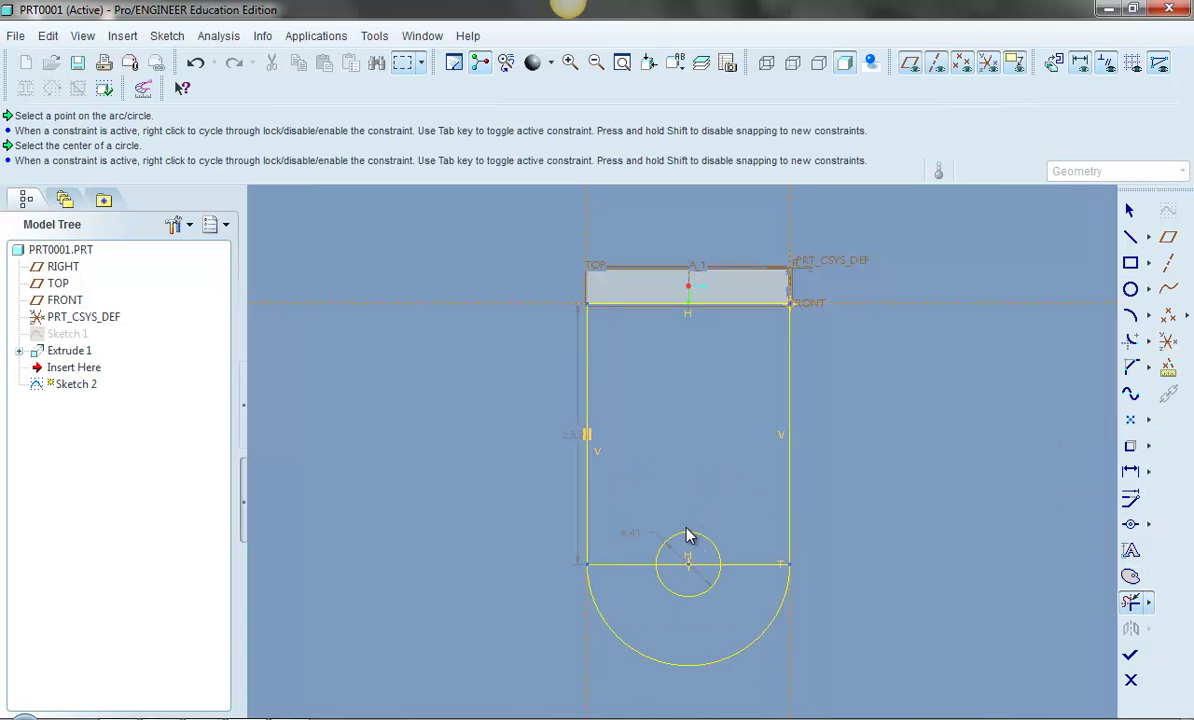
pyautogui.click(688, 565)
pyautogui.click(760, 566)
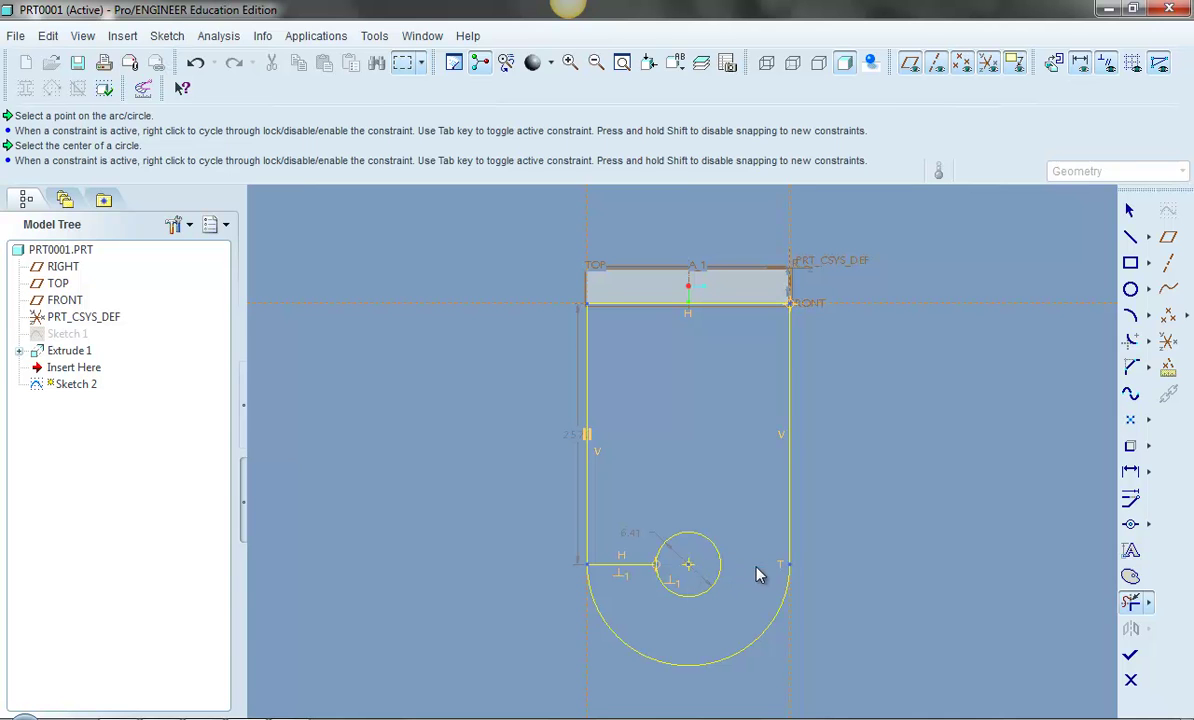
pyautogui.click(618, 565)
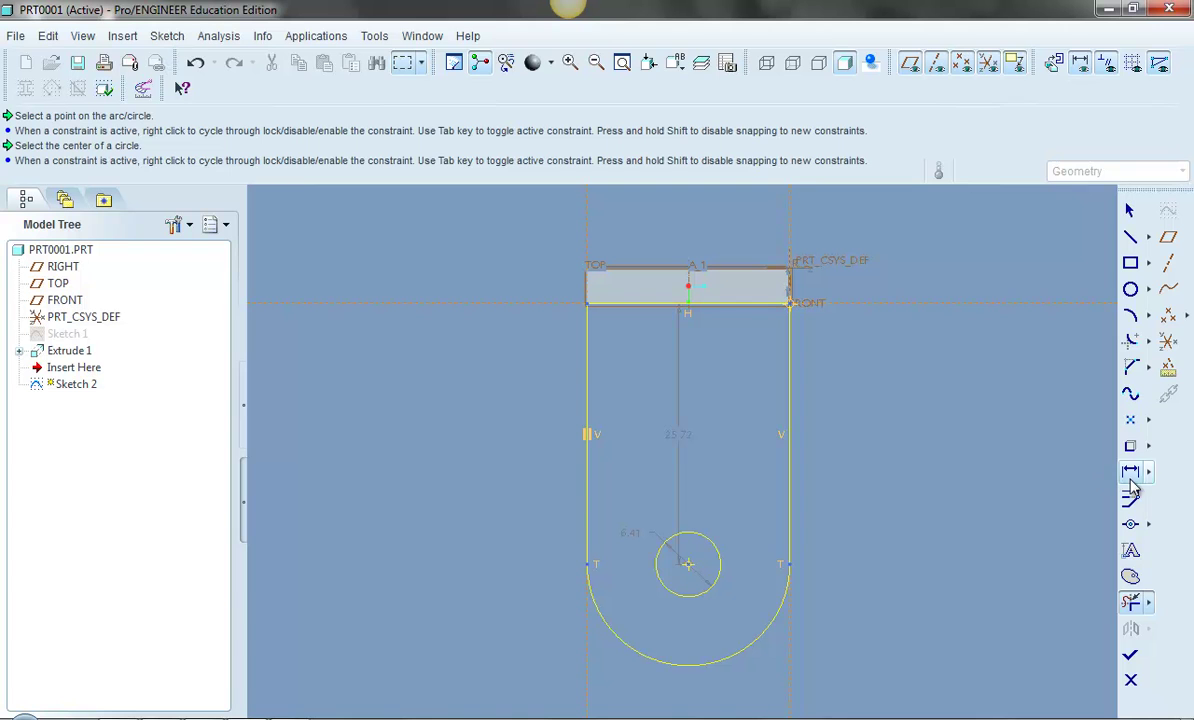
# Change the hole-centre distance from 25.72 to 15 and the hole size from 6.41 to 5.
pyautogui.middleClick(1058, 448)
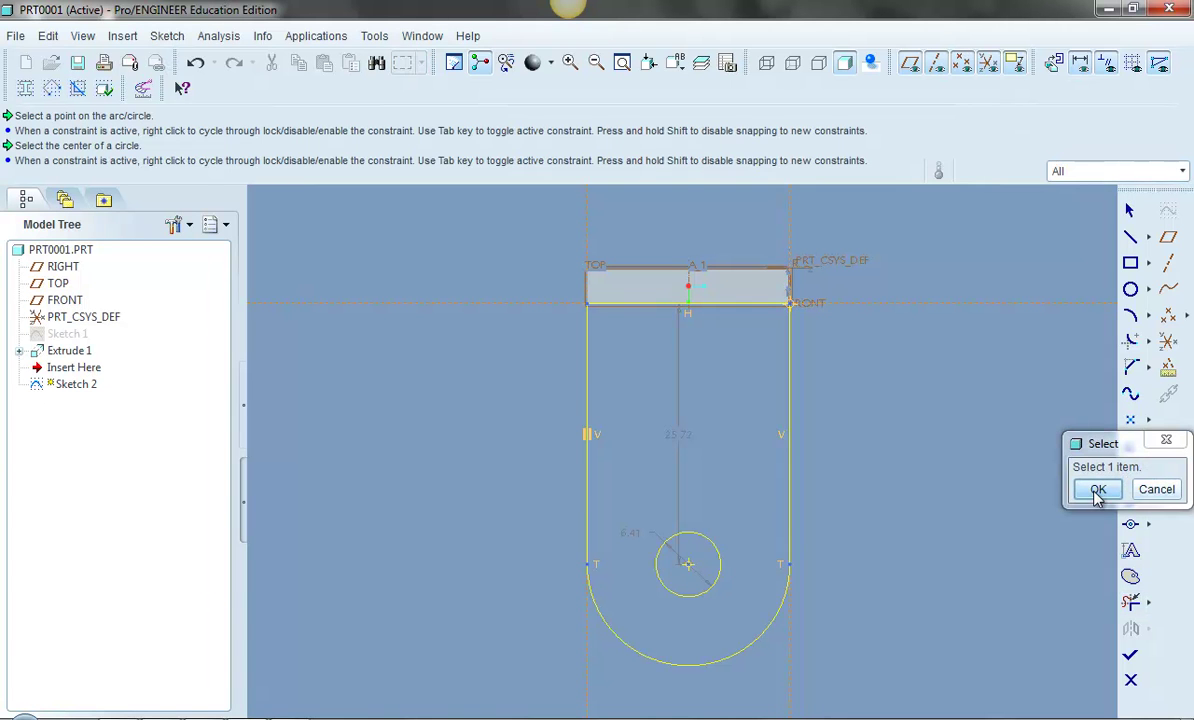
pyautogui.click(1097, 490)
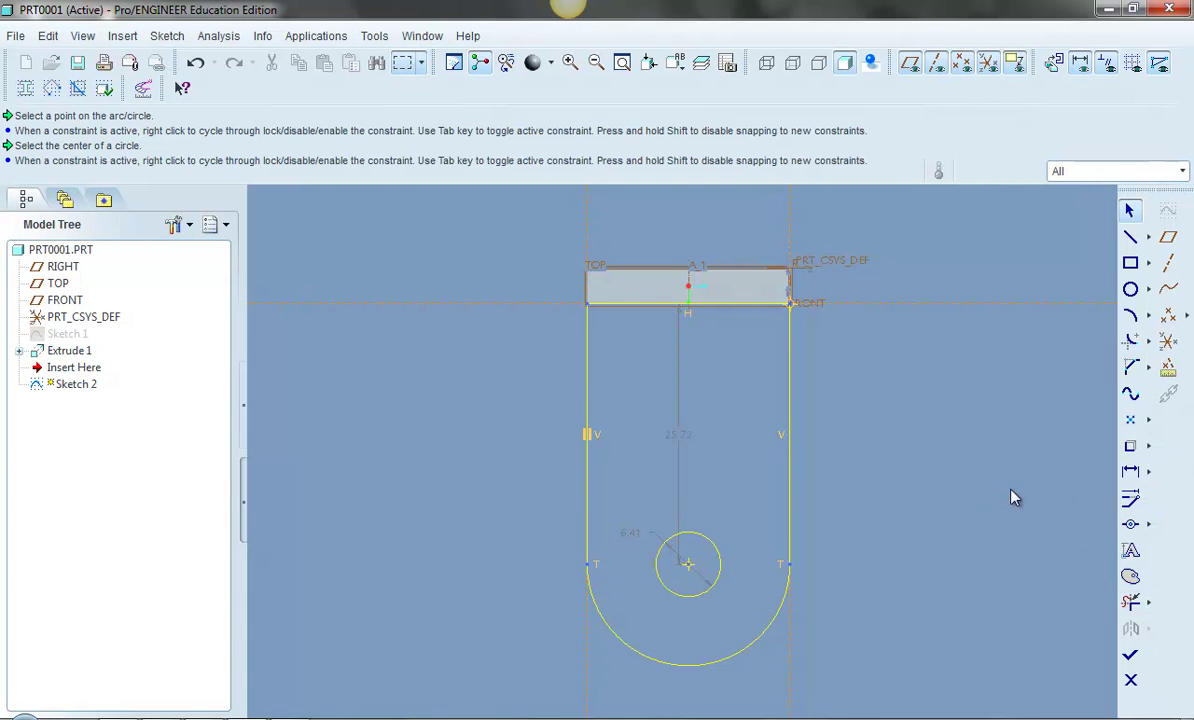
pyautogui.doubleClick(688, 440)
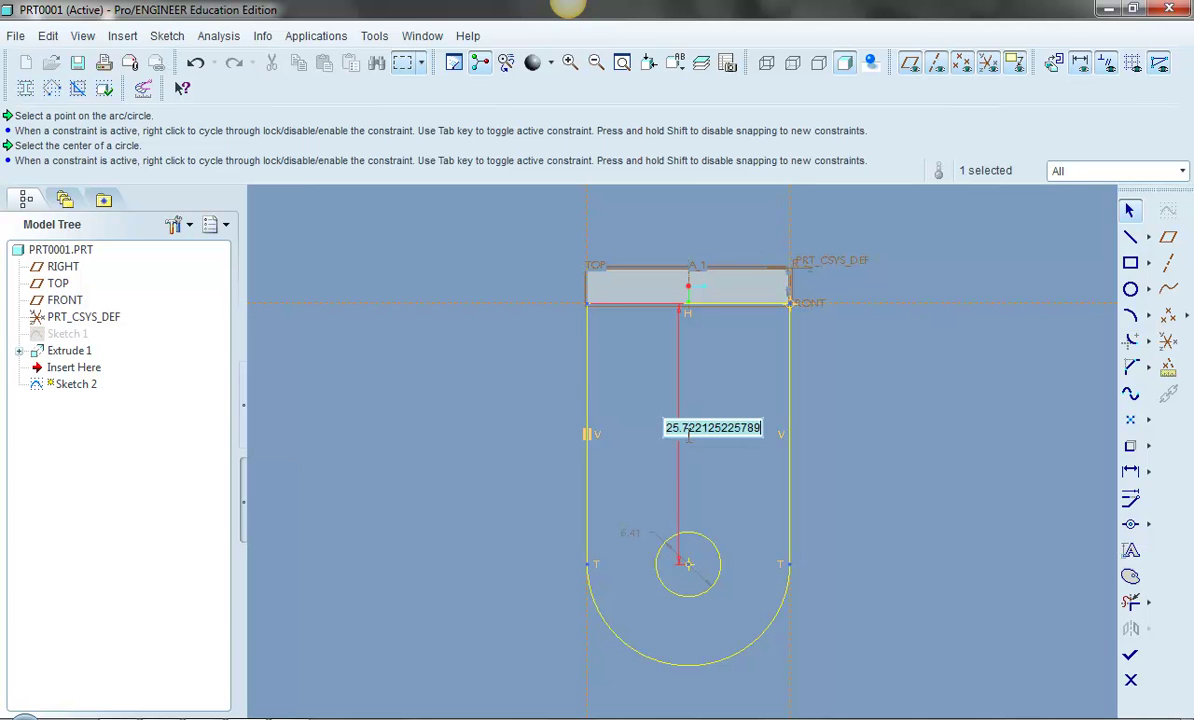
pyautogui.write('15')
pyautogui.press('Return')
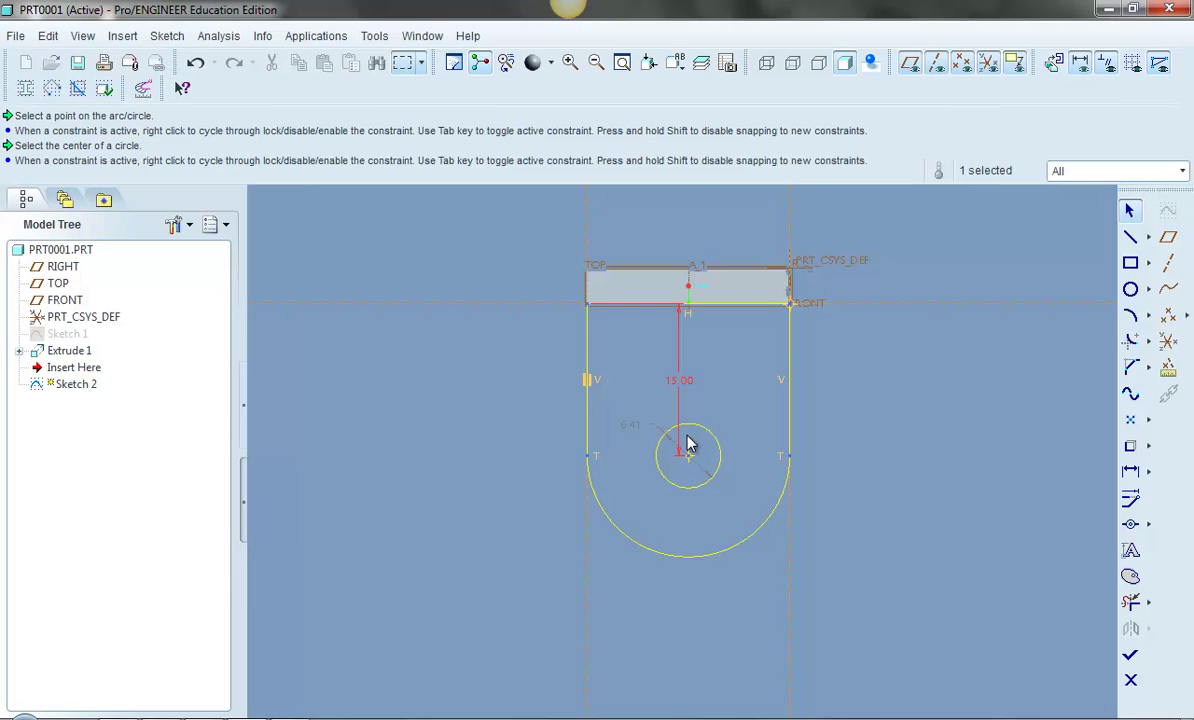
pyautogui.doubleClick(631, 427)
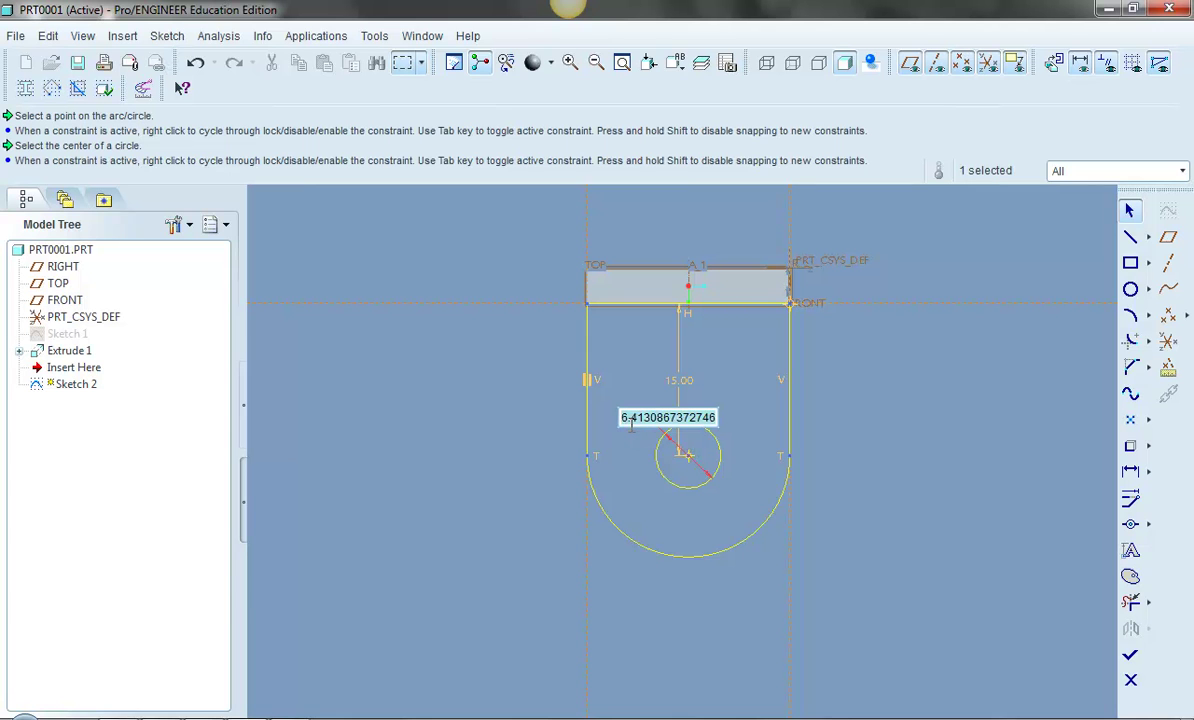
pyautogui.write('5')
pyautogui.press('Return')
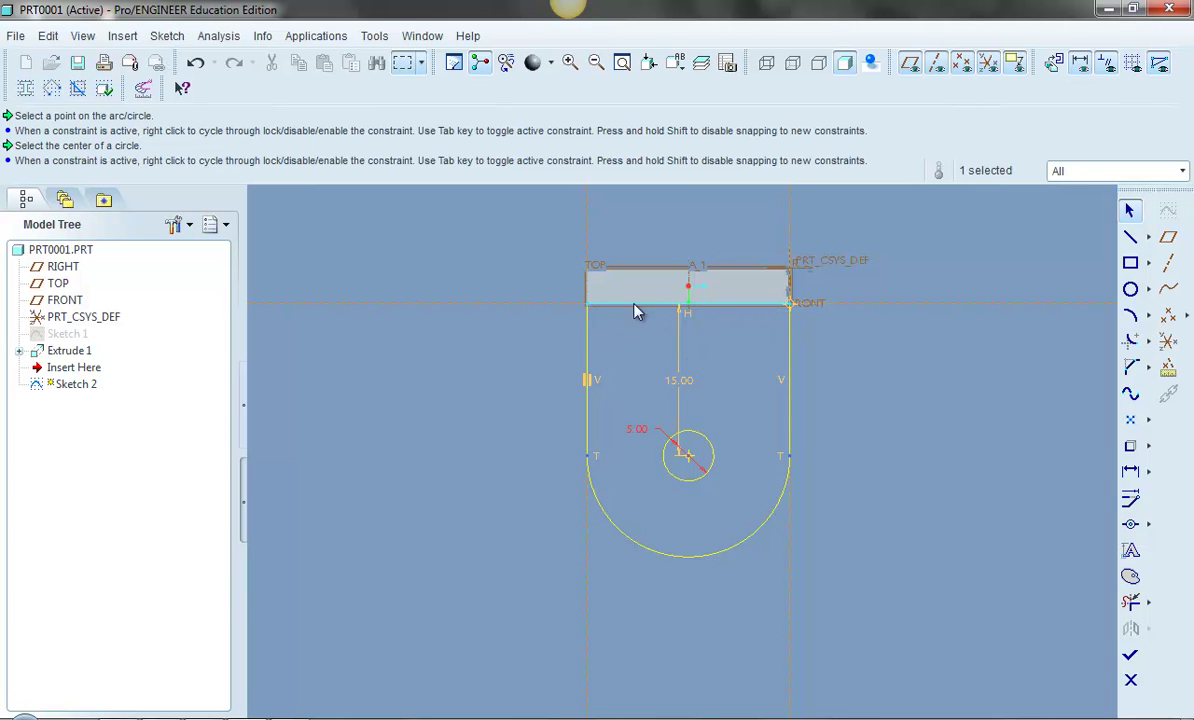
pyautogui.moveTo(813, 488)
pyautogui.mouseDown(button='middle')
pyautogui.moveTo(842, 504)
pyautogui.moveTo(836, 486)
pyautogui.mouseUp(button='middle')
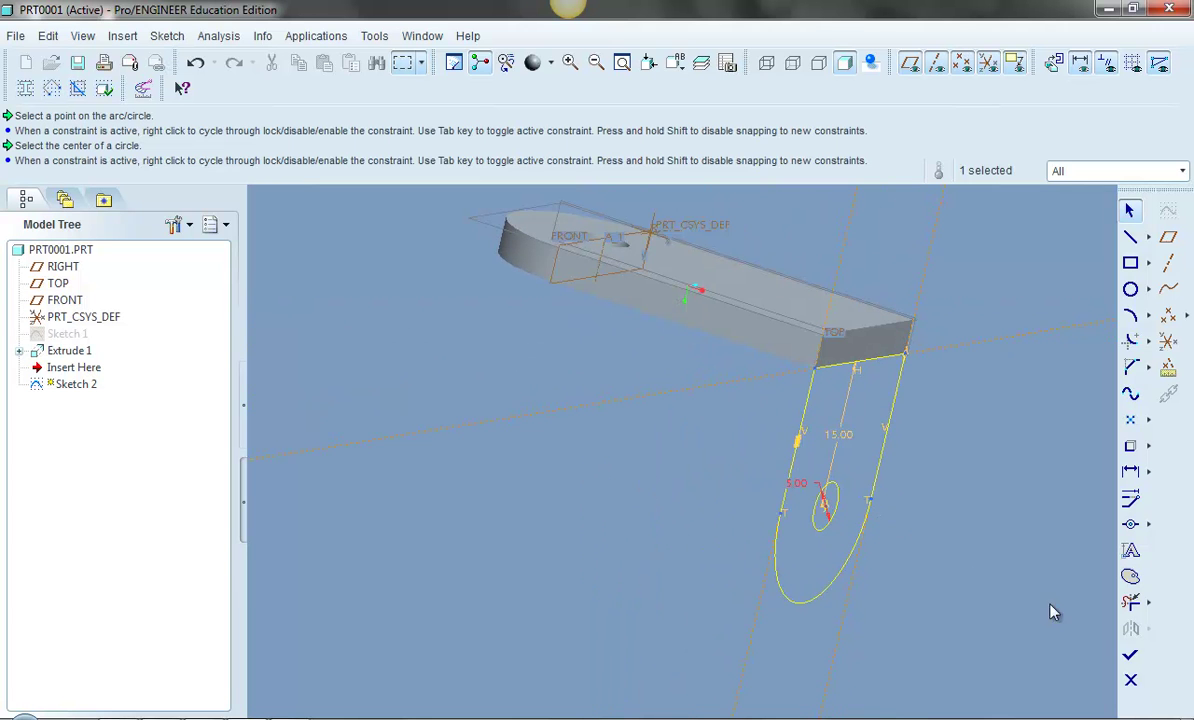
# Finish Sketch 2 and extrude it 3.5 thick in the flipped direction below the plate.
pyautogui.click(1130, 655)
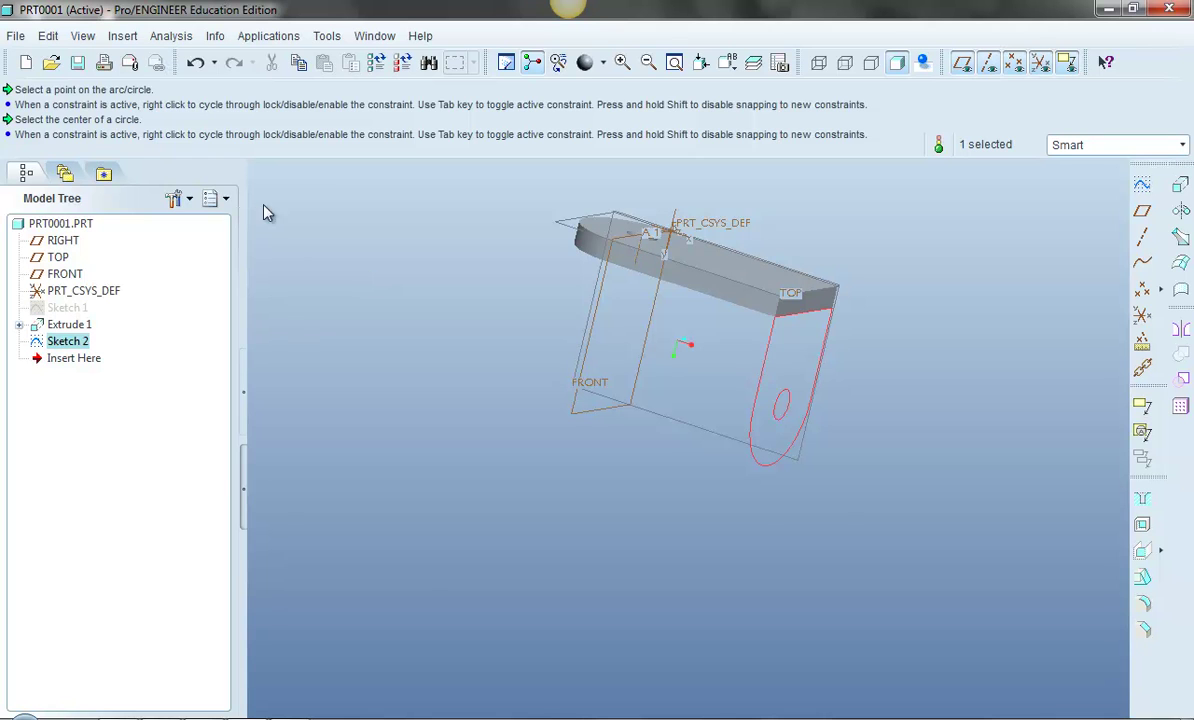
pyautogui.click(1180, 184)
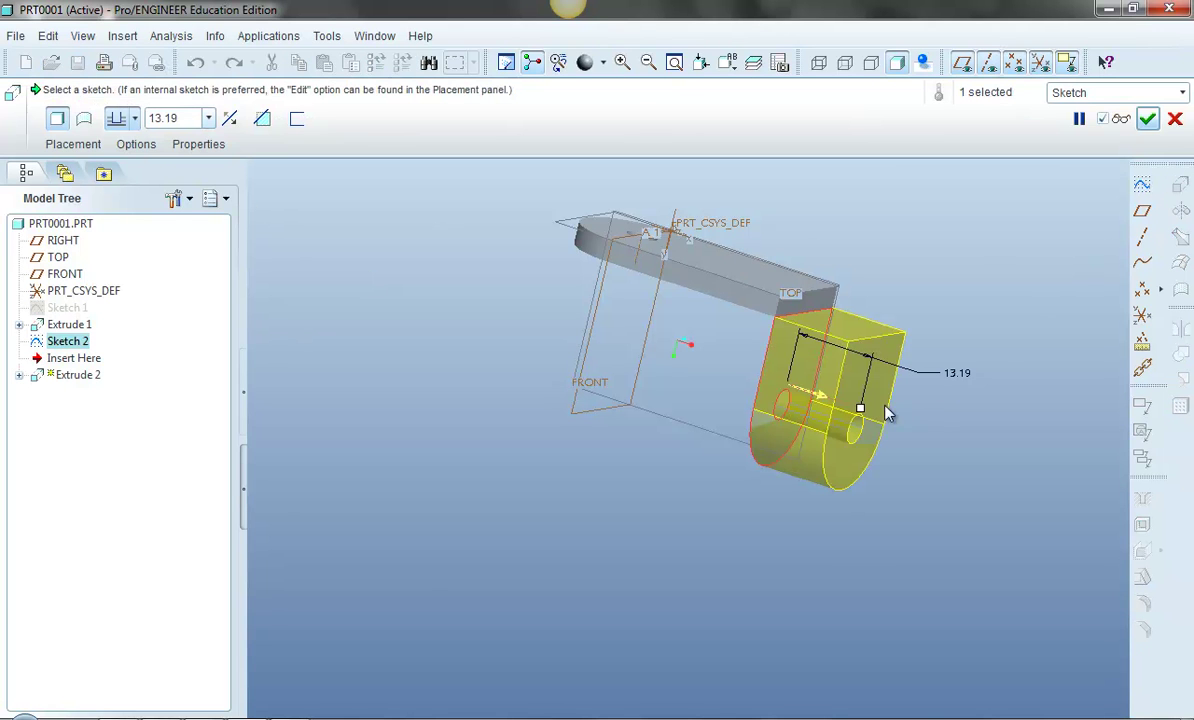
pyautogui.click(230, 123)
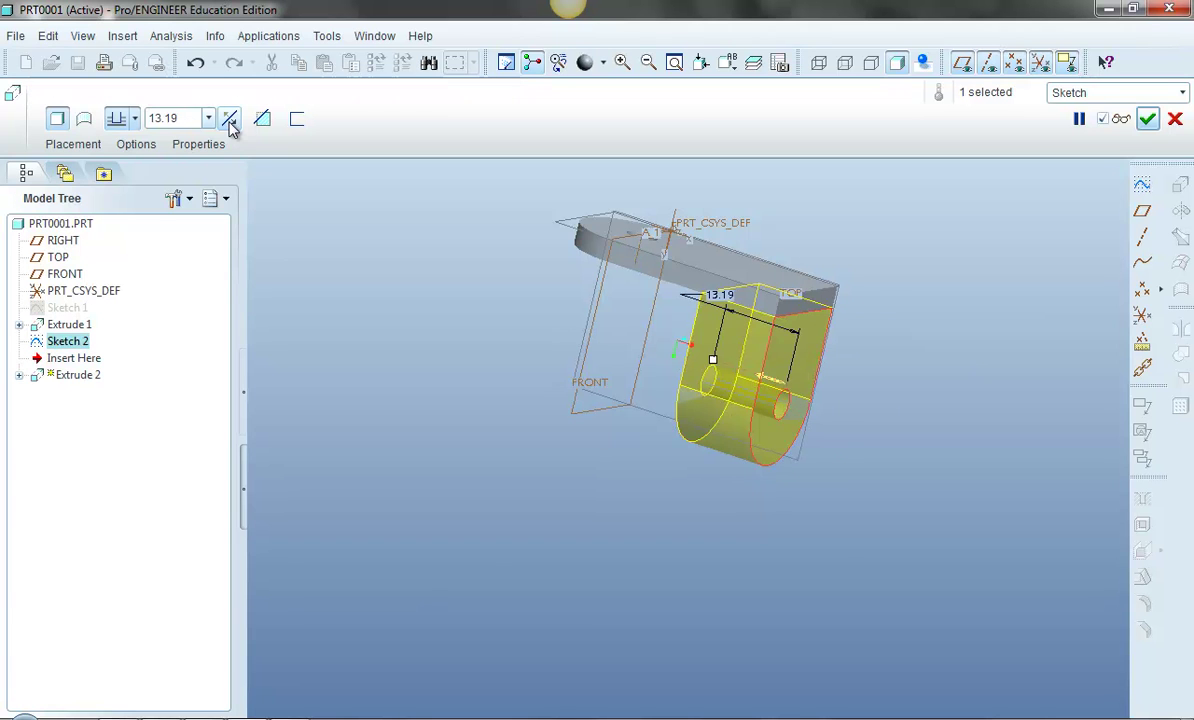
pyautogui.doubleClick(182, 118)
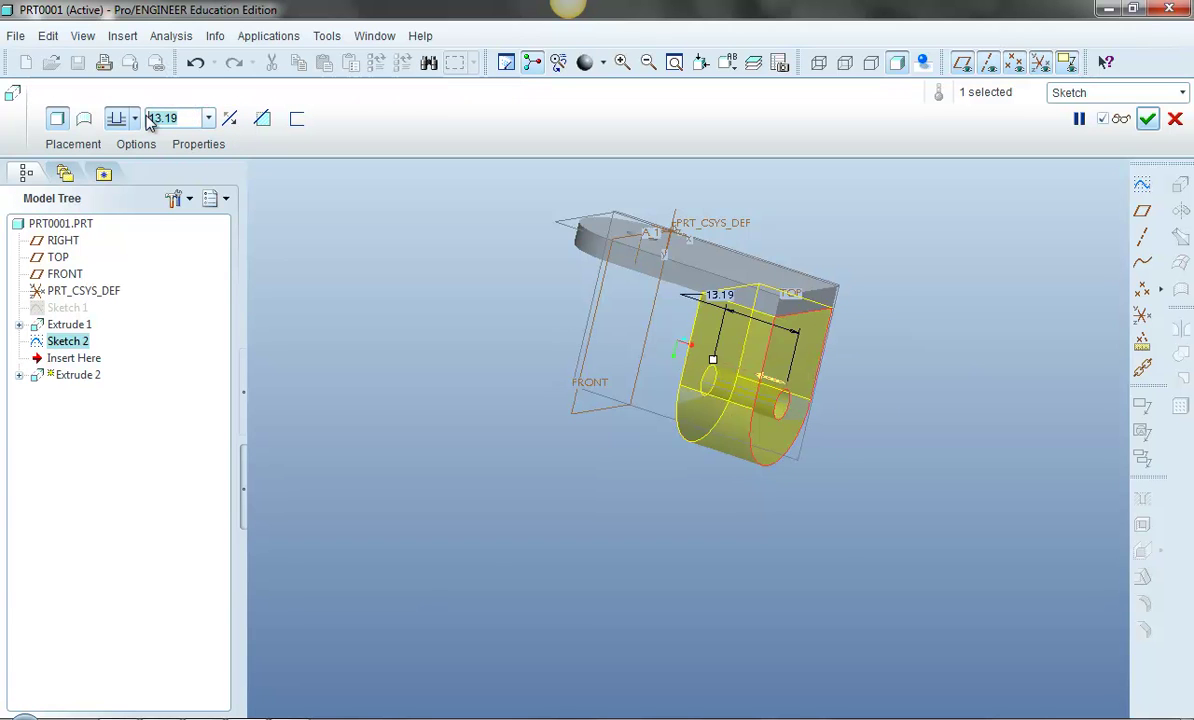
pyautogui.write('5')
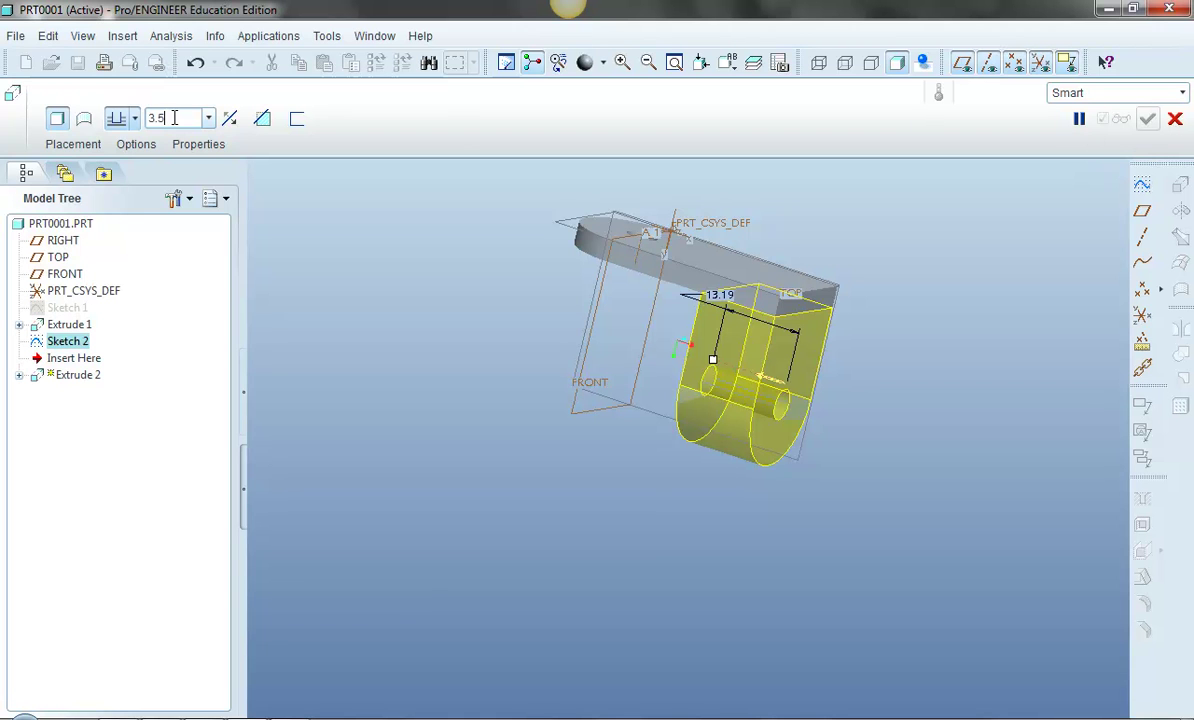
pyautogui.press('Return')
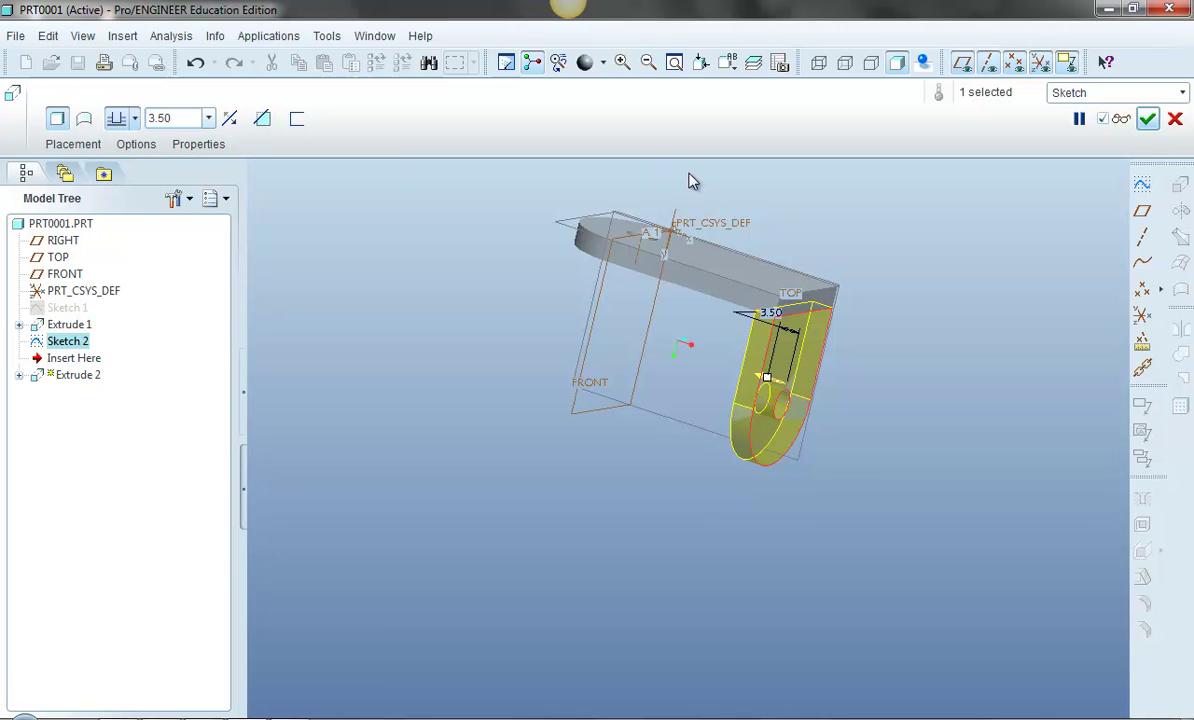
pyautogui.moveTo(634, 397); pyautogui.dragTo(610, 402, button='middle')
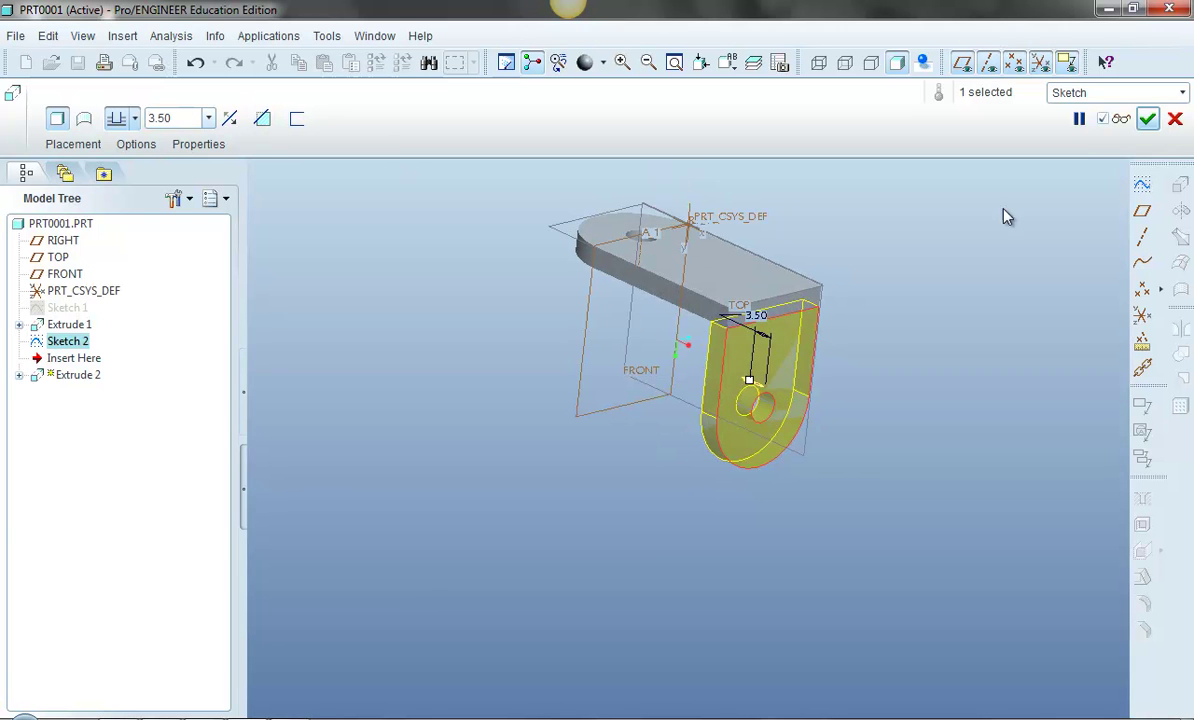
pyautogui.click(1147, 118)
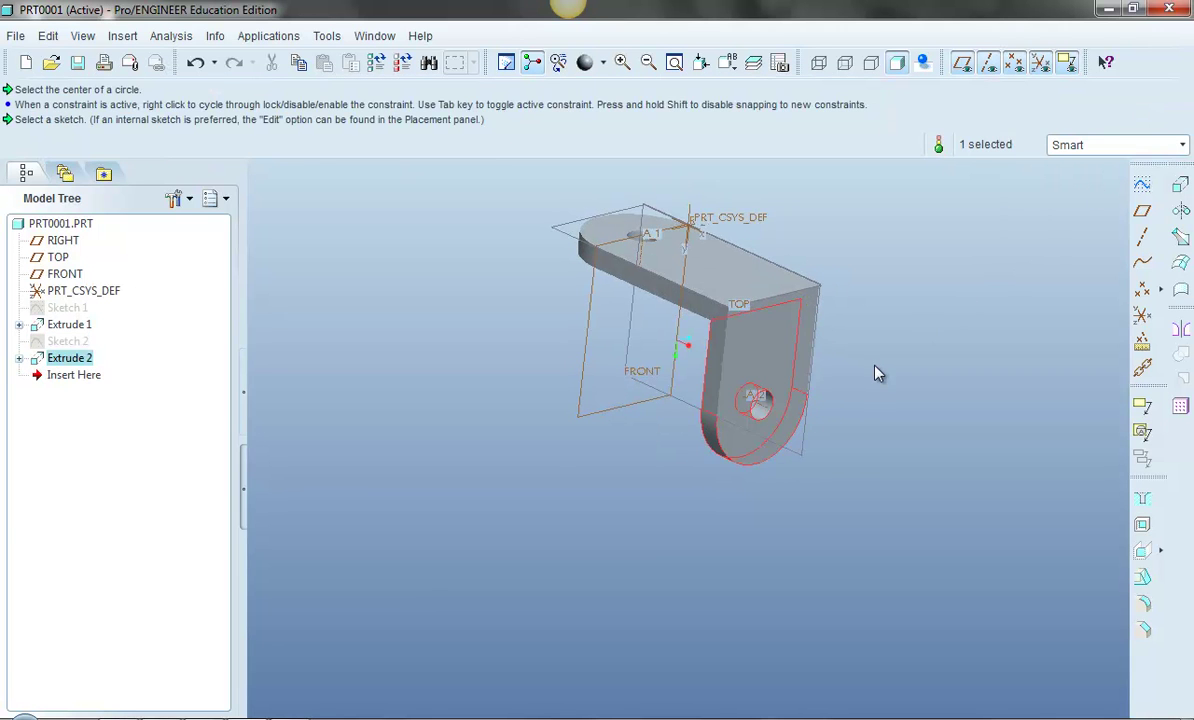
pyautogui.moveTo(876, 373)
pyautogui.mouseDown(button='middle')
pyautogui.moveTo(959, 280)
pyautogui.moveTo(891, 324)
pyautogui.moveTo(911, 336)
pyautogui.moveTo(906, 386)
pyautogui.moveTo(886, 378)
pyautogui.mouseUp(button='middle')
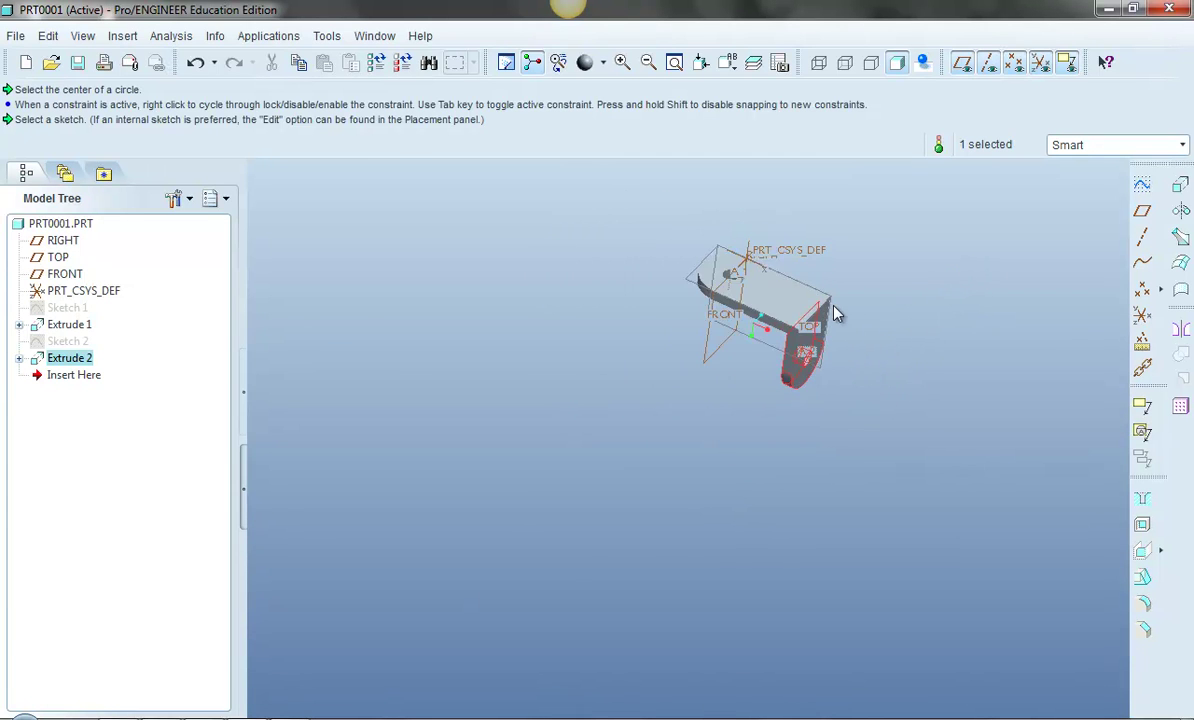
pyautogui.keyDown('shift'); pyautogui.moveTo(832, 312); pyautogui.dragTo(858, 229, button='middle'); pyautogui.keyUp('shift')
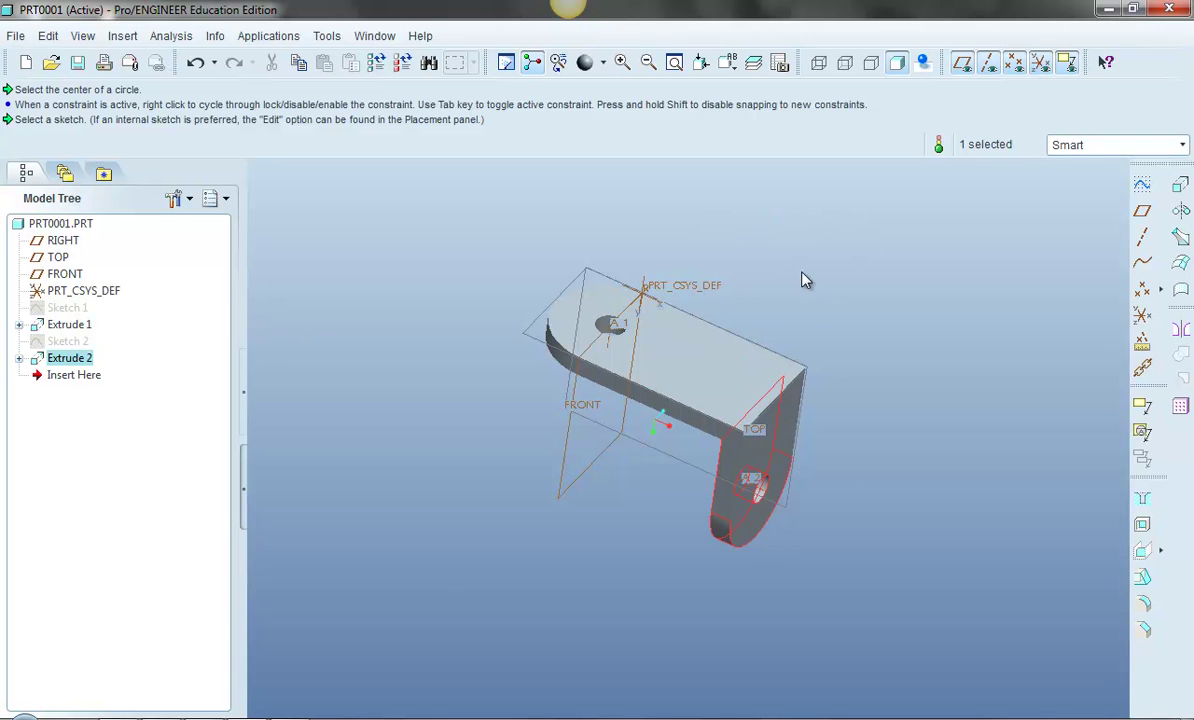
pyautogui.moveTo(803, 310); pyautogui.dragTo(629, 320, button='middle')
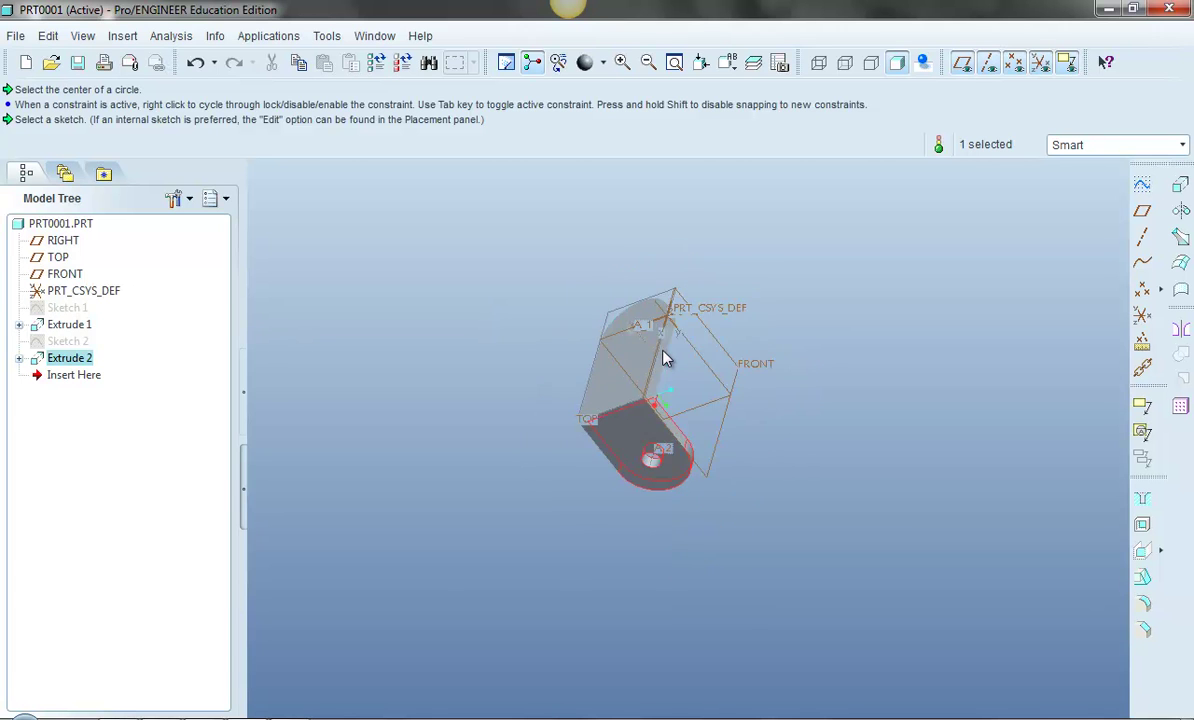
pyautogui.scroll(-5, 667, 355)
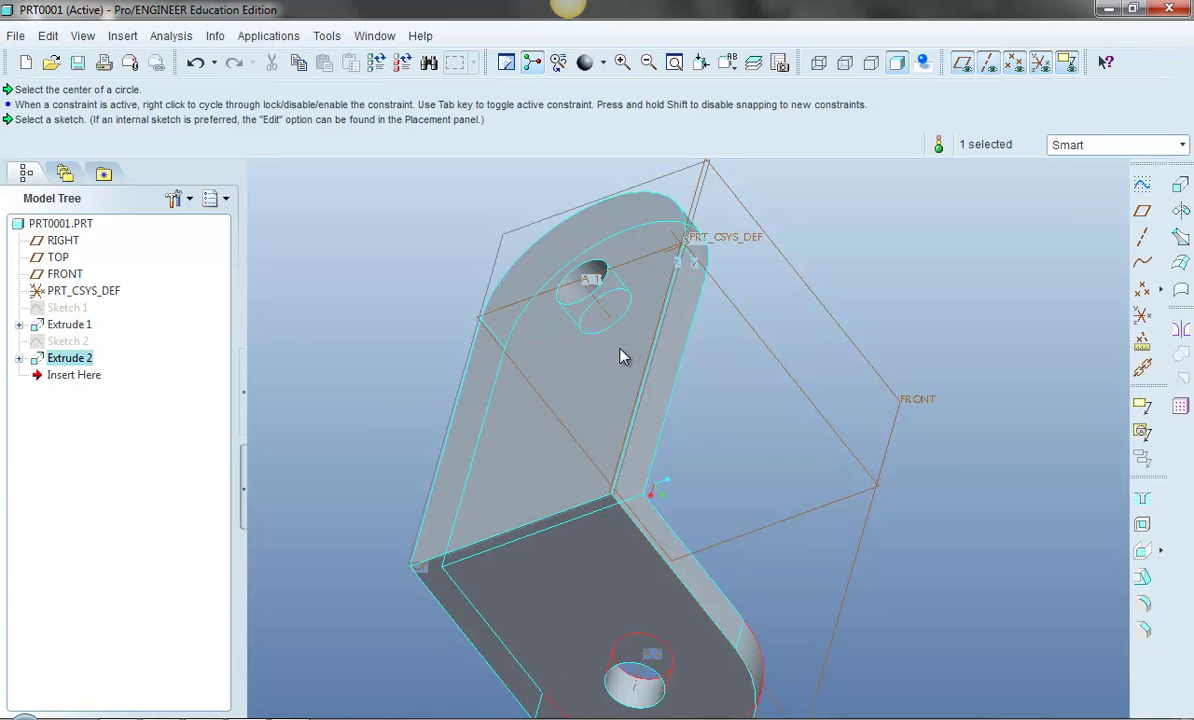
pyautogui.scroll(3, 620, 355)
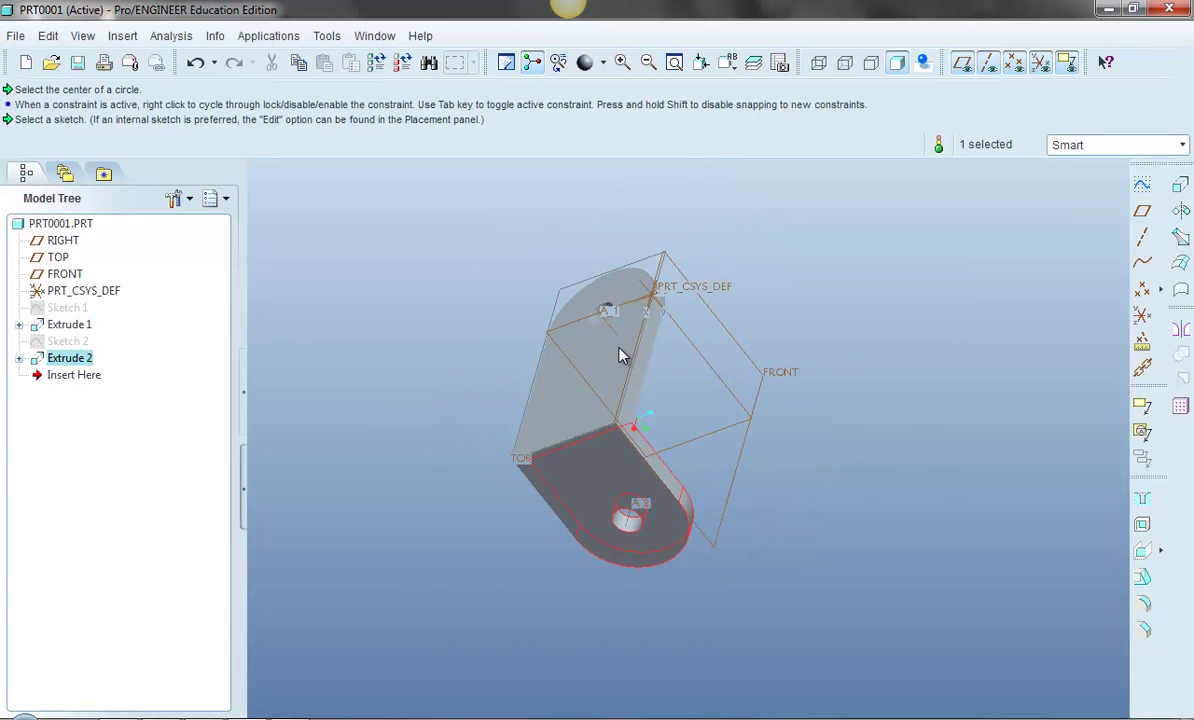
# Start Sketch 3 on the plate's large flat face and accept the sketch plane.
pyautogui.click(1142, 185)
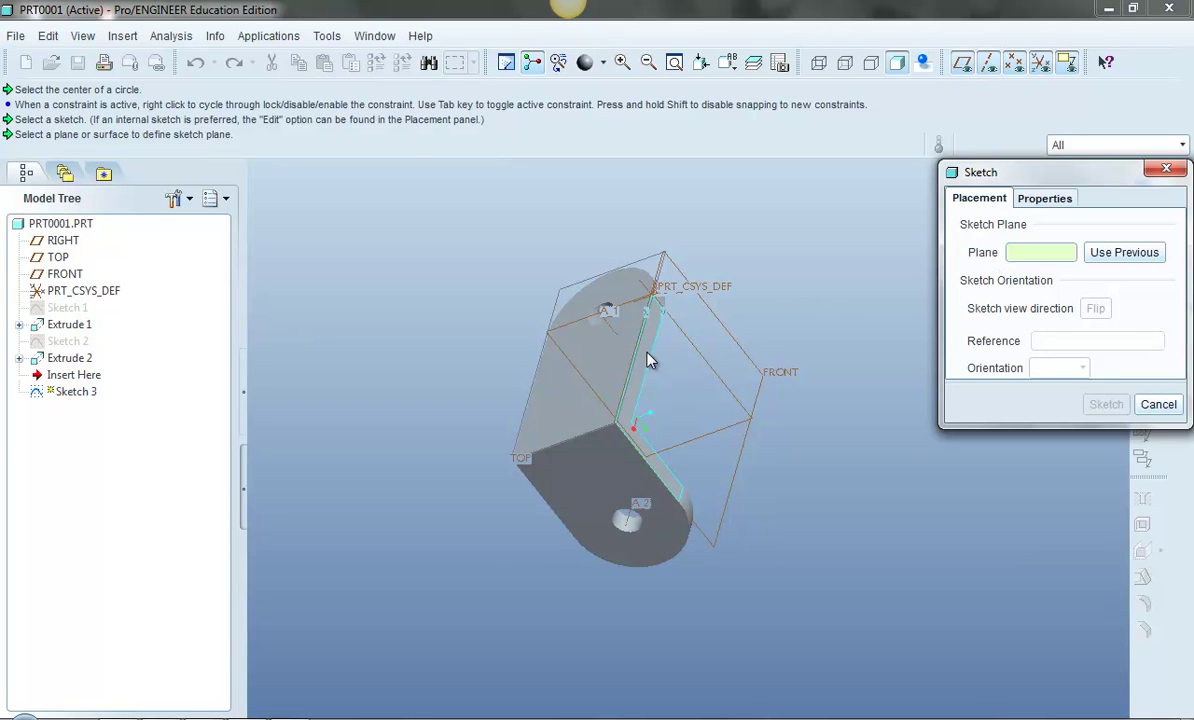
pyautogui.click(601, 330)
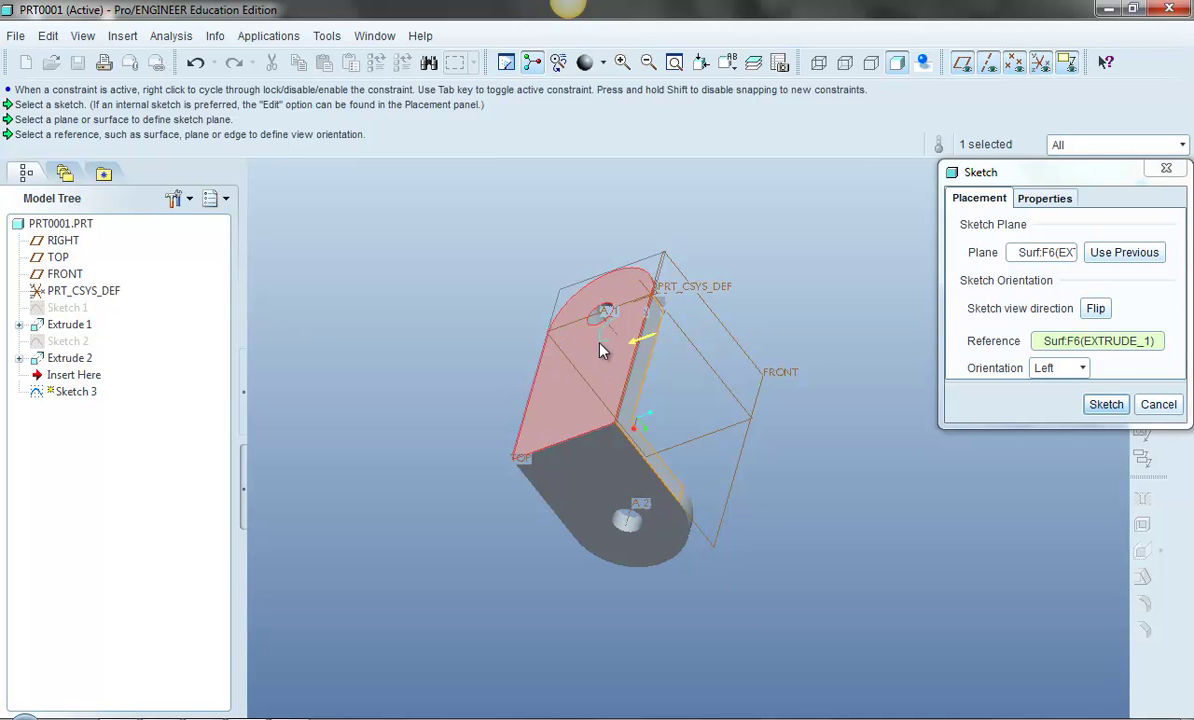
pyautogui.click(1106, 405)
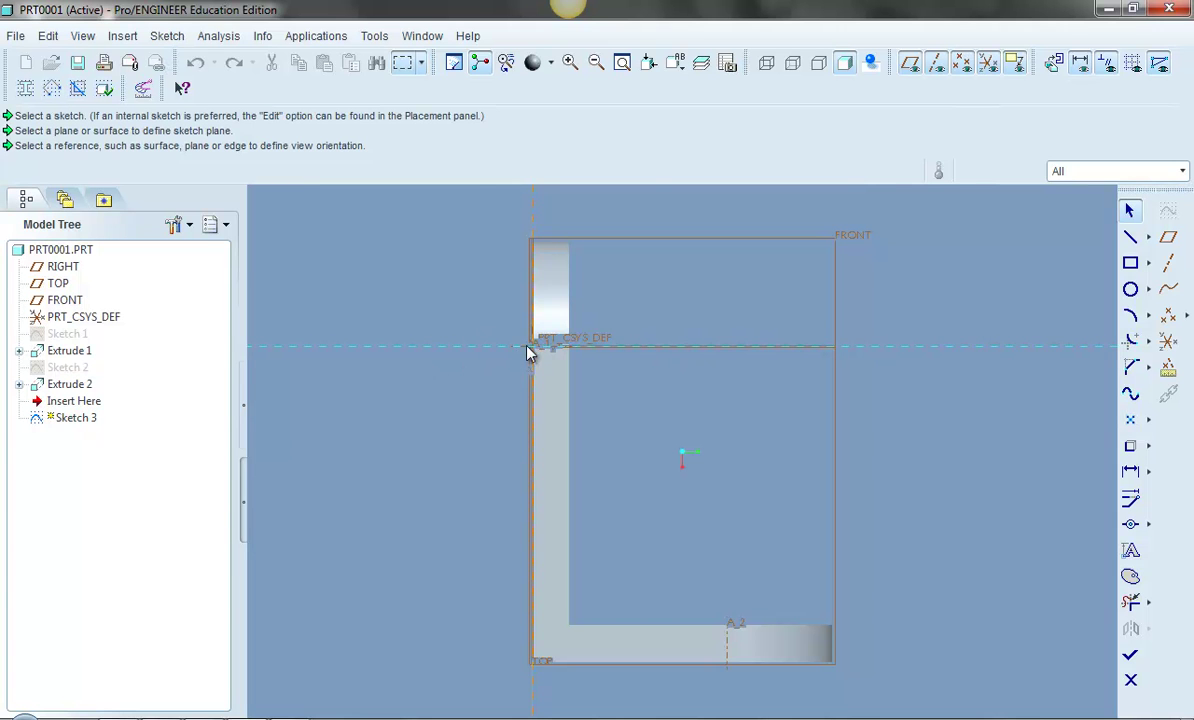
# Draw a rectangle from the upright's outer edge extending down to the lower left.
pyautogui.moveTo(514, 330)
pyautogui.mouseDown(button='middle')
pyautogui.moveTo(561, 337)
pyautogui.moveTo(538, 341)
pyautogui.mouseUp(button='middle')
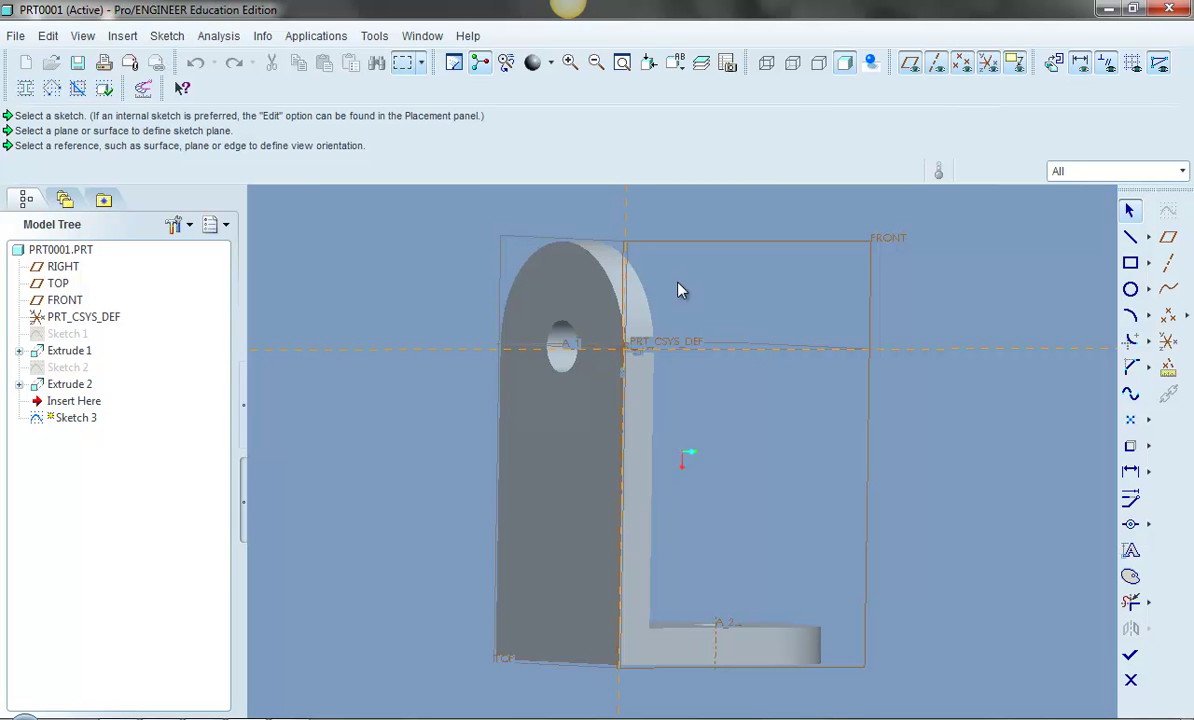
pyautogui.click(912, 62)
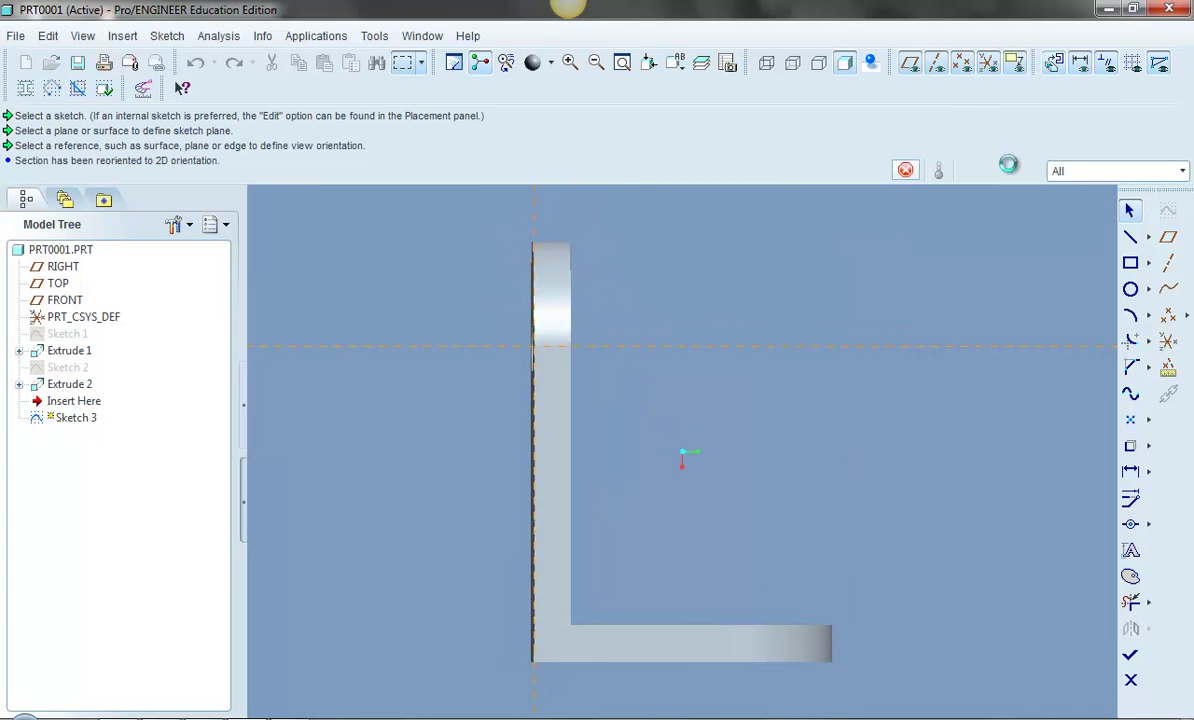
pyautogui.click(1130, 262)
pyautogui.scroll(-1, 1070, 333)
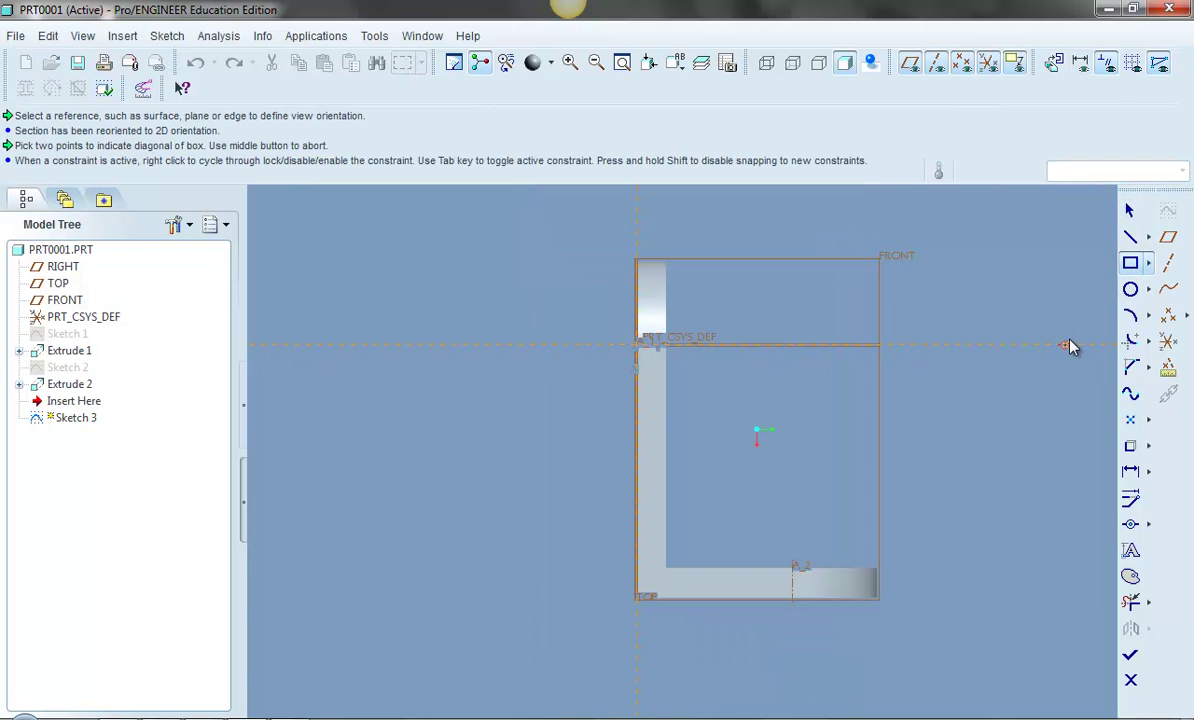
pyautogui.click(637, 431)
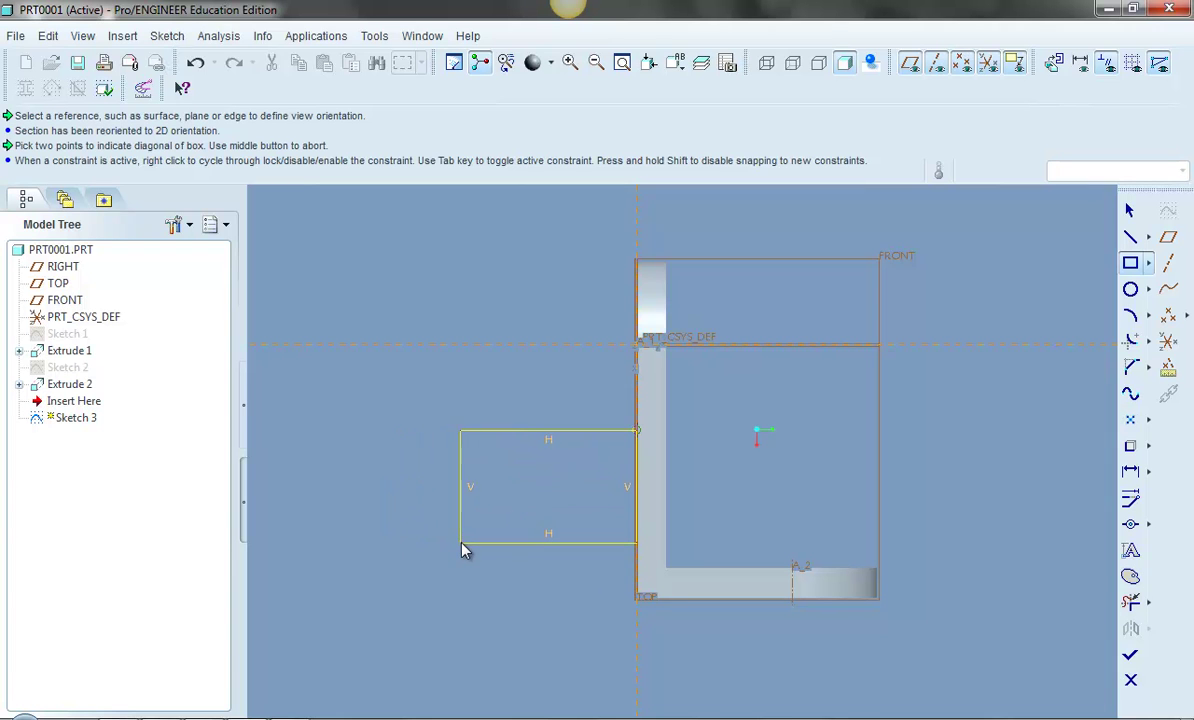
pyautogui.click(463, 545)
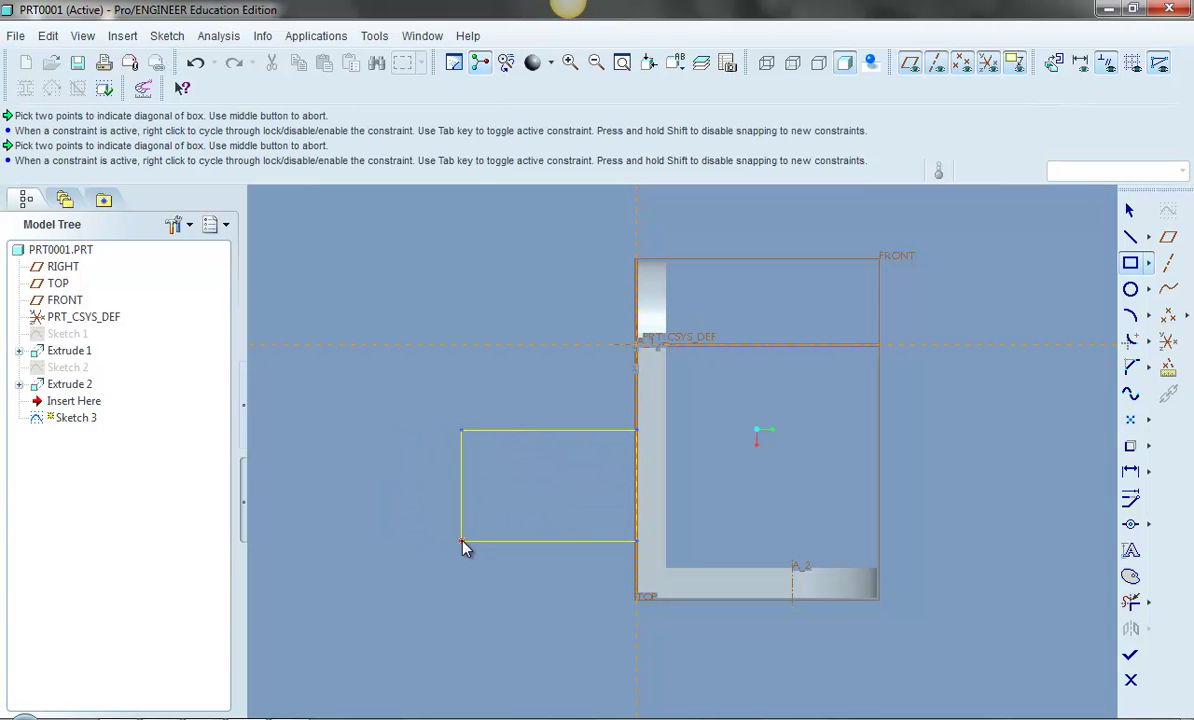
# Draw a circle on the rectangle's left edge midpoint plus a smaller concentric hole circle.
pyautogui.click(1130, 289)
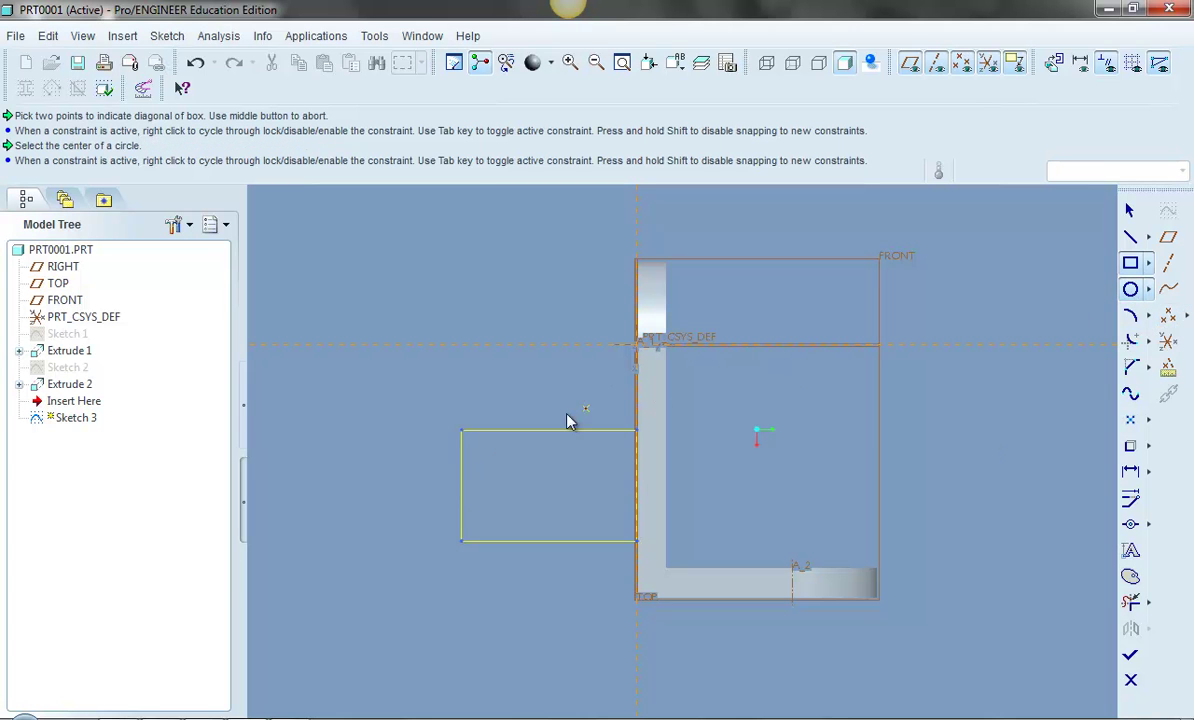
pyautogui.click(461, 486)
pyautogui.click(463, 440)
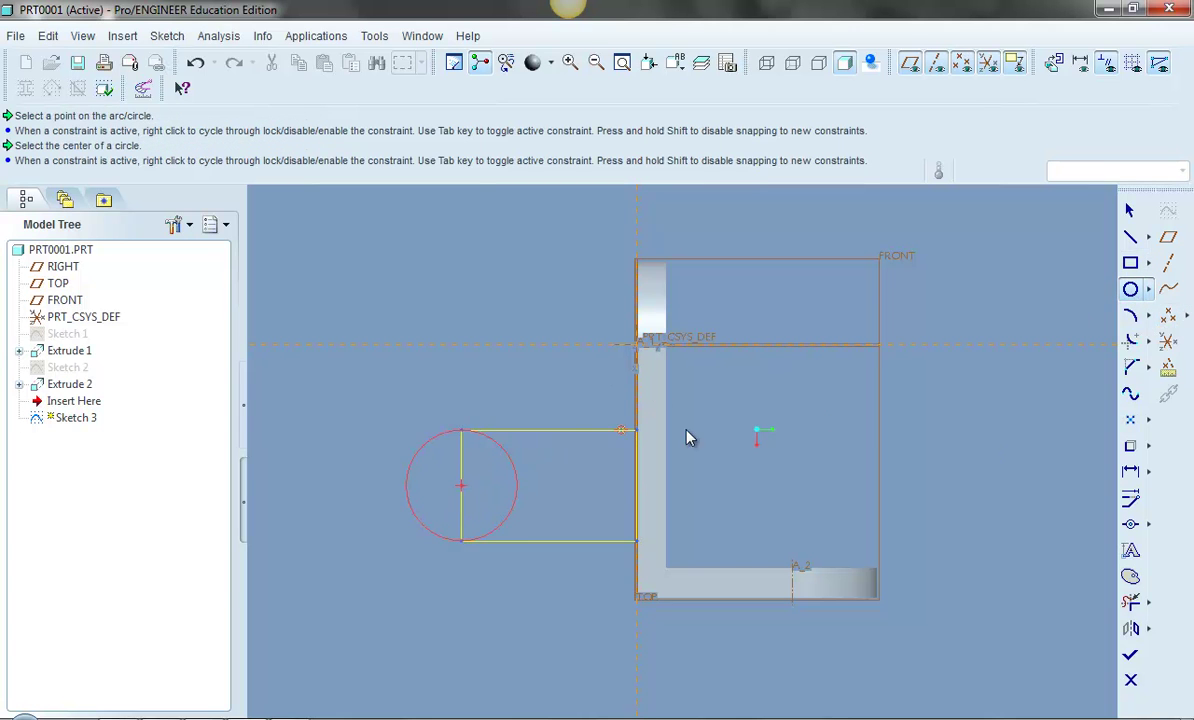
pyautogui.click(463, 489)
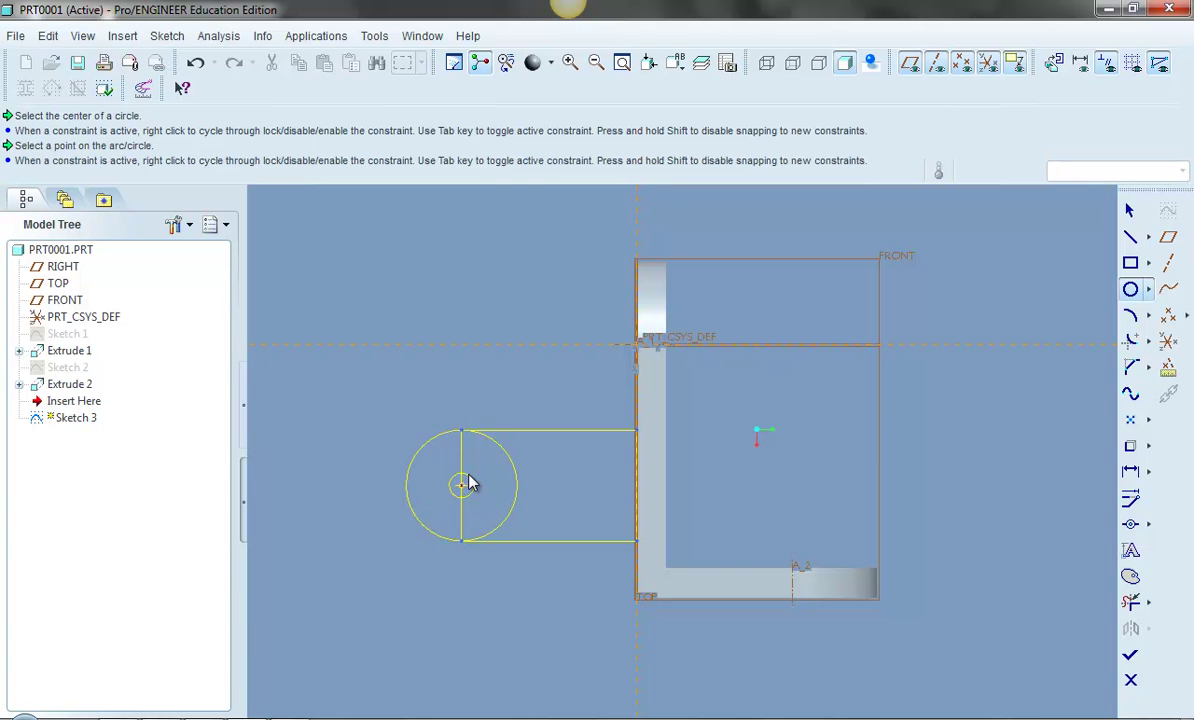
pyautogui.click(476, 484)
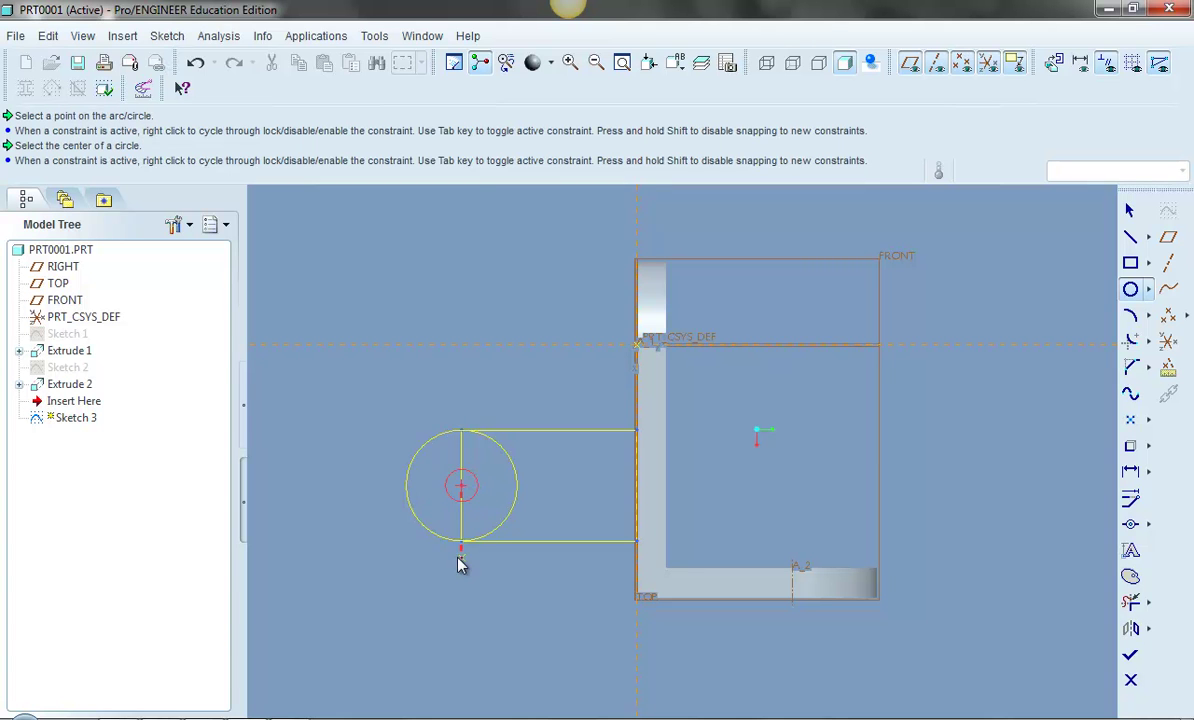
# Trim the big circle's right half and the left edge pieces above and below the hole.
pyautogui.click(1130, 604)
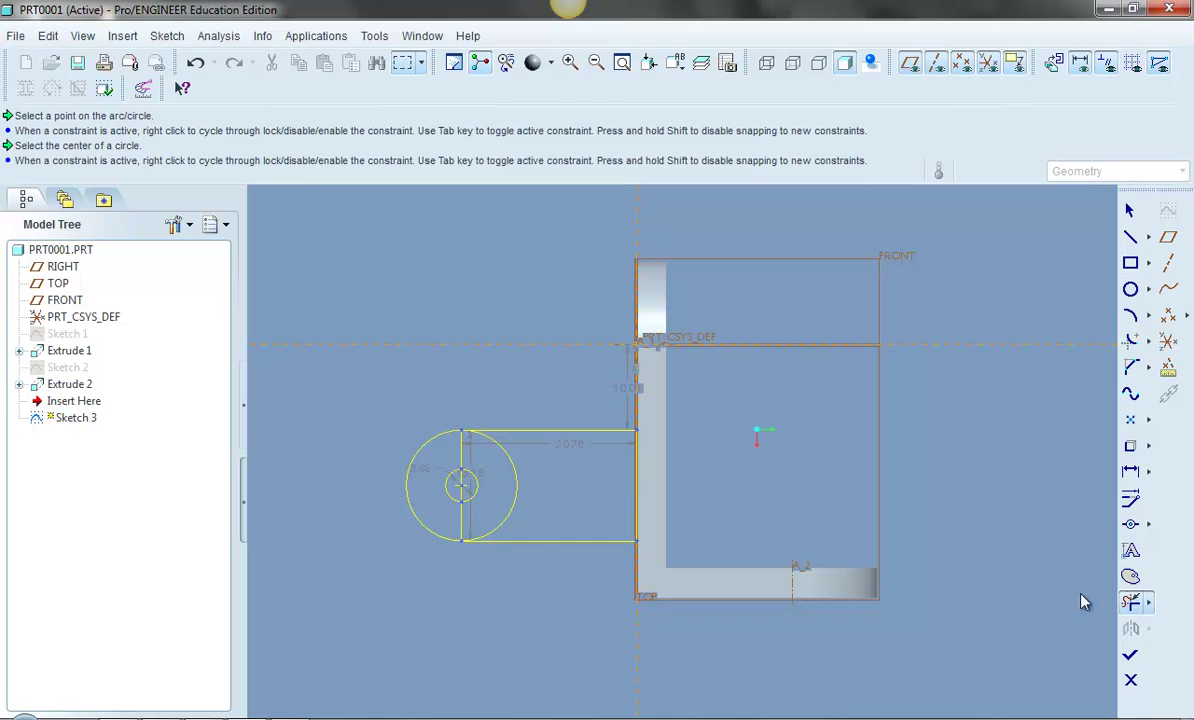
pyautogui.click(516, 486)
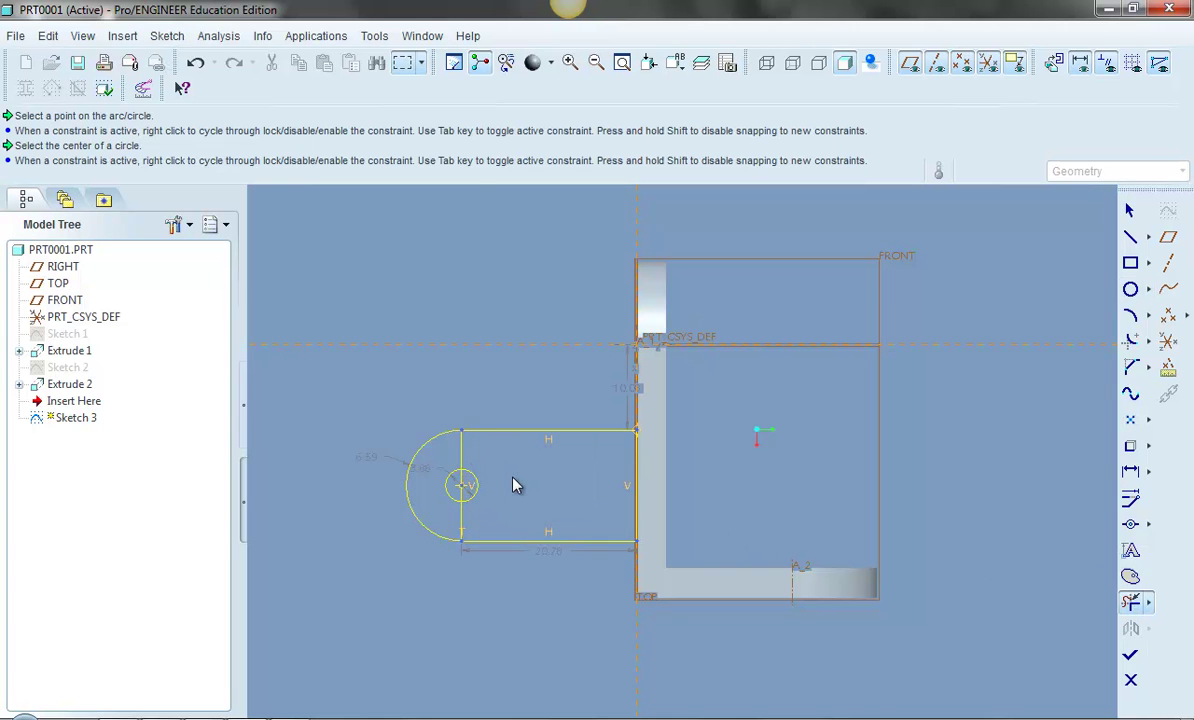
pyautogui.click(461, 462)
pyautogui.click(460, 520)
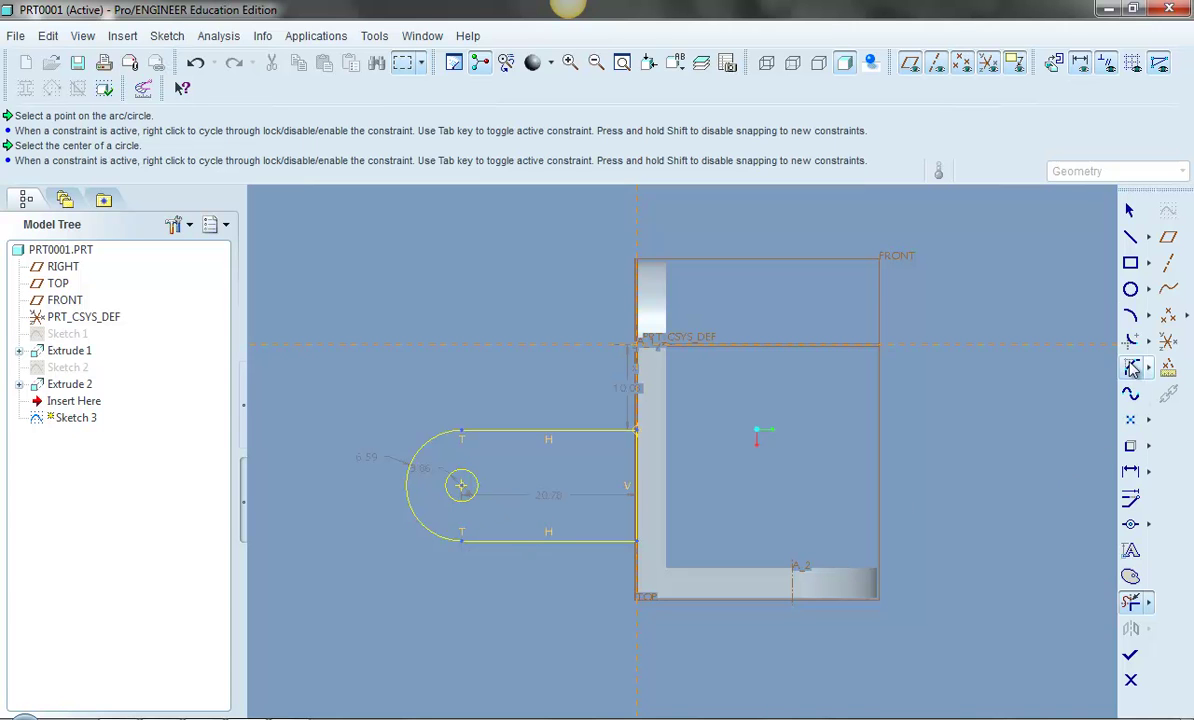
# Add a second circle right of the hole with a radius equal to the first.
pyautogui.click(1131, 290)
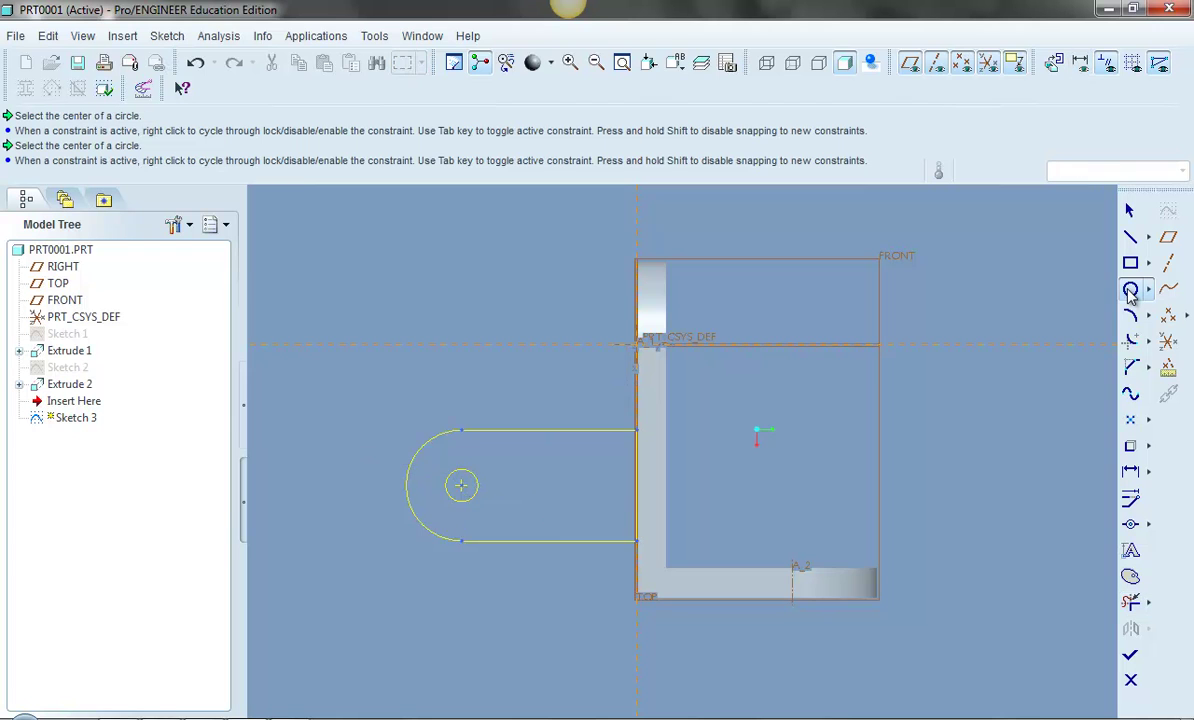
pyautogui.scroll(-4, 458, 530)
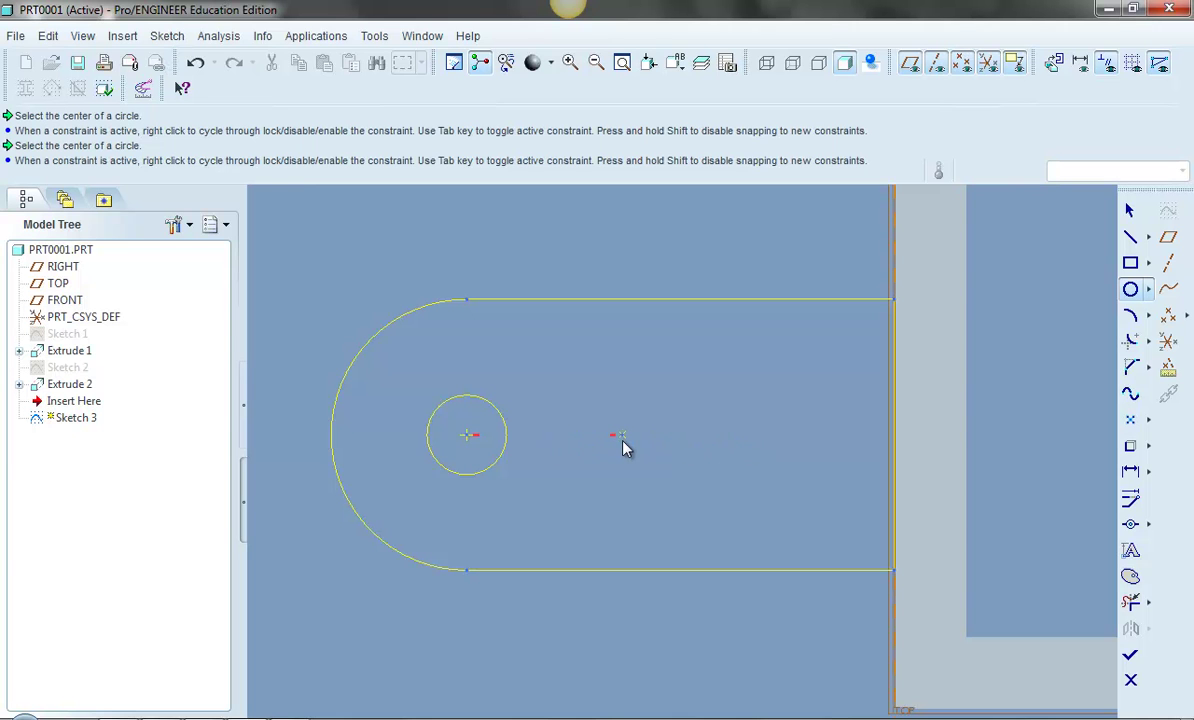
pyautogui.scroll(-5, 623, 447)
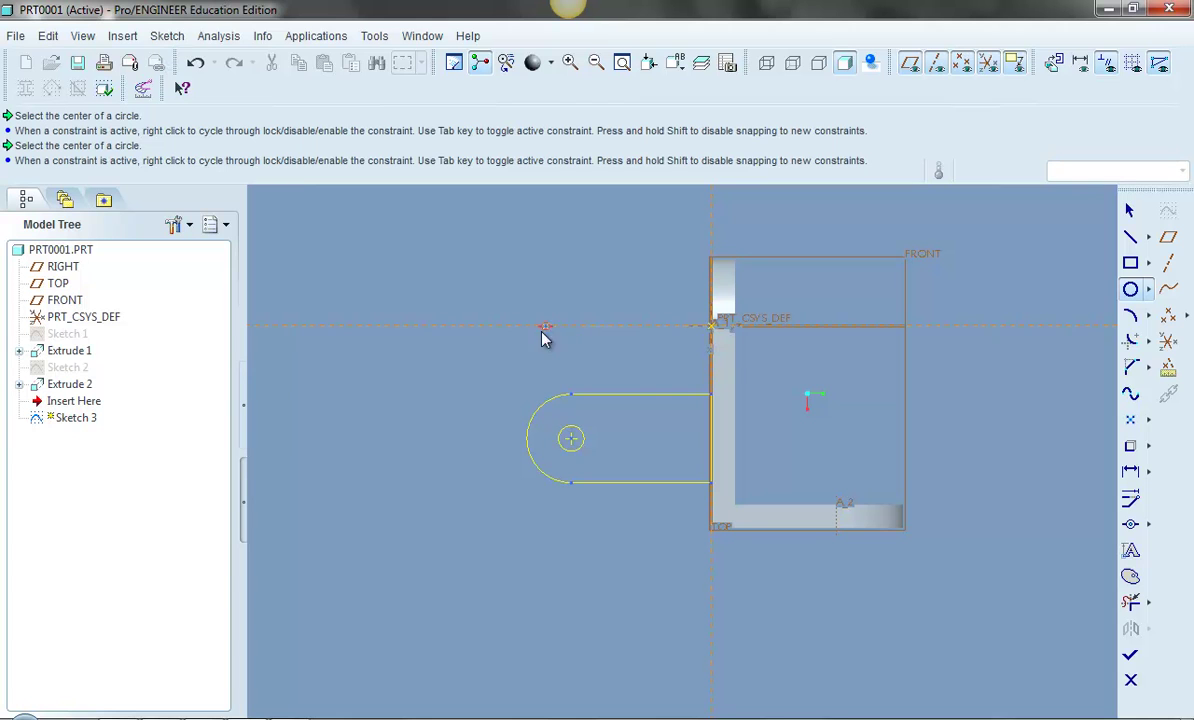
pyautogui.click(650, 439)
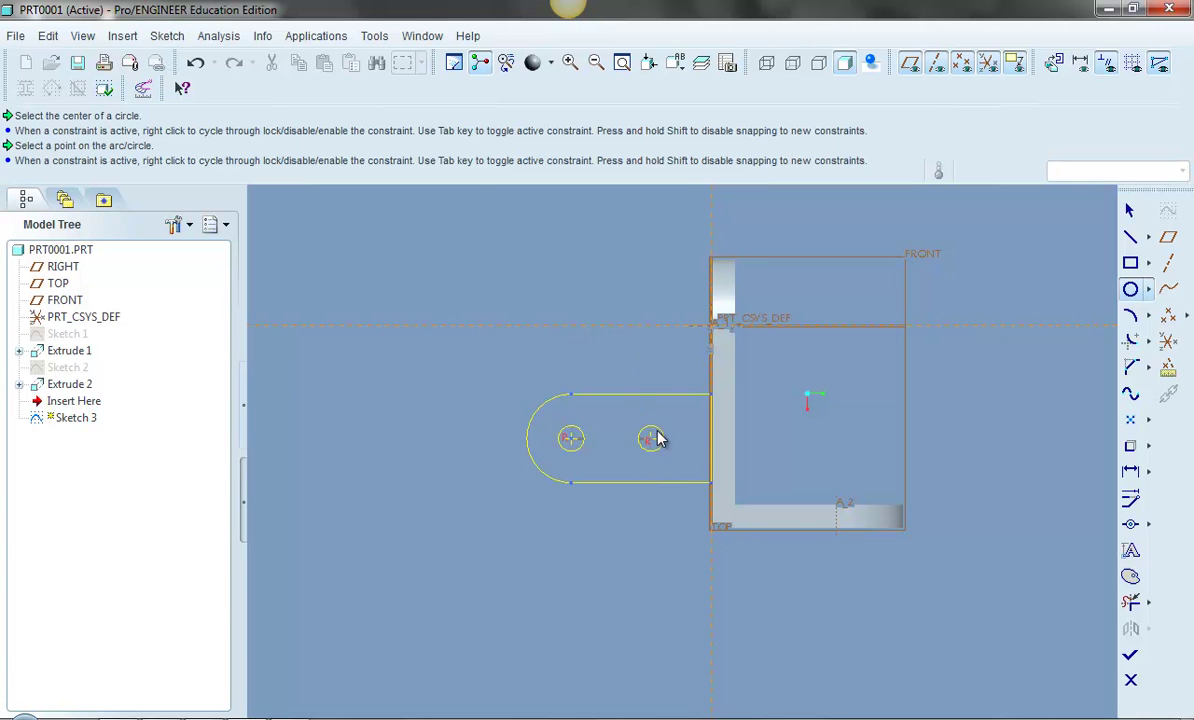
pyautogui.scroll(5, 656, 438)
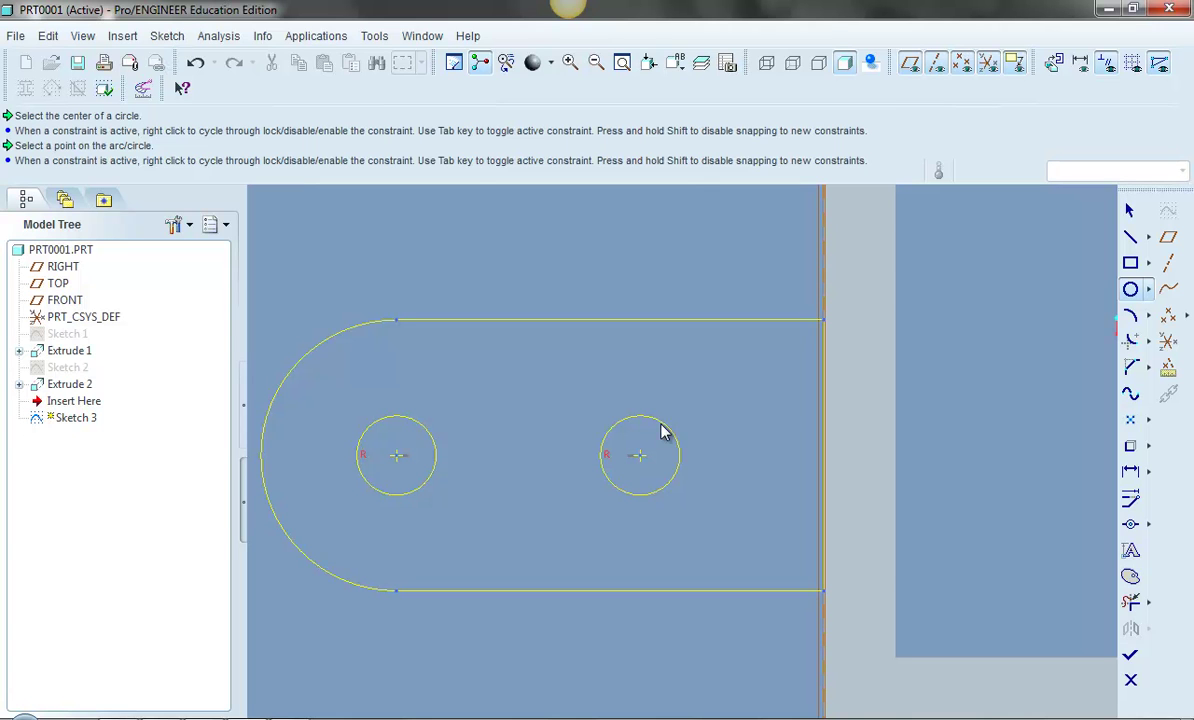
pyautogui.click(662, 430)
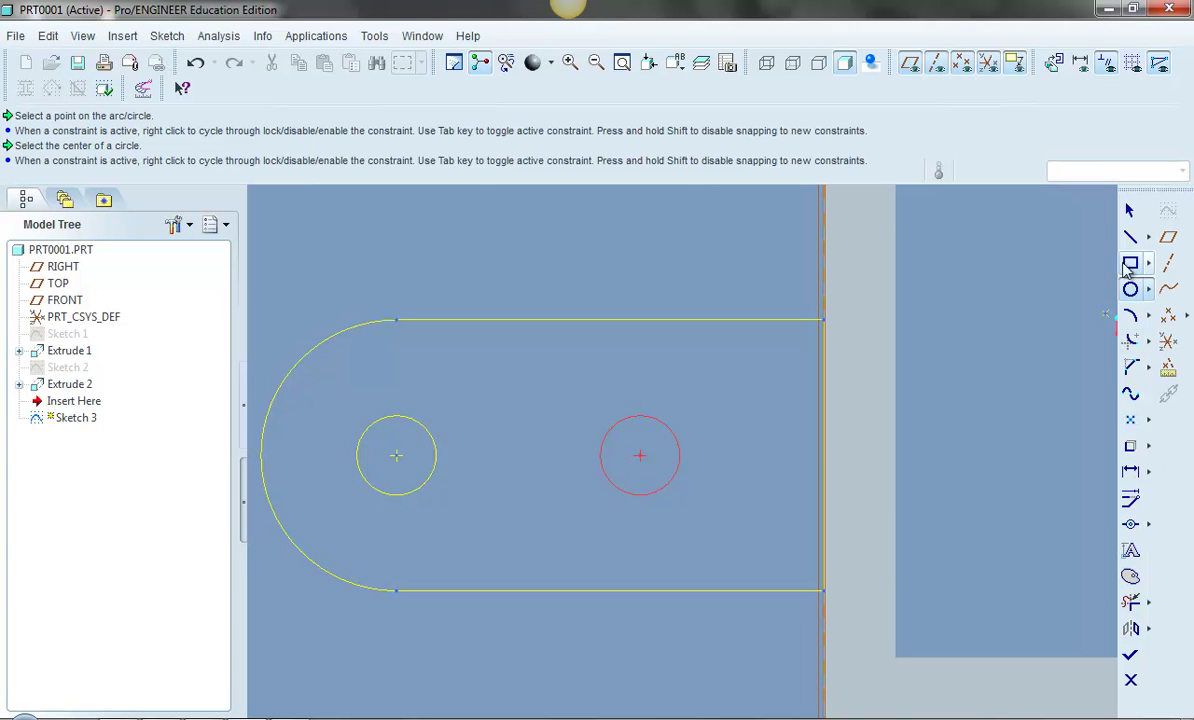
# Draw top and bottom tangent lines joining the two small circles.
pyautogui.click(1132, 238)
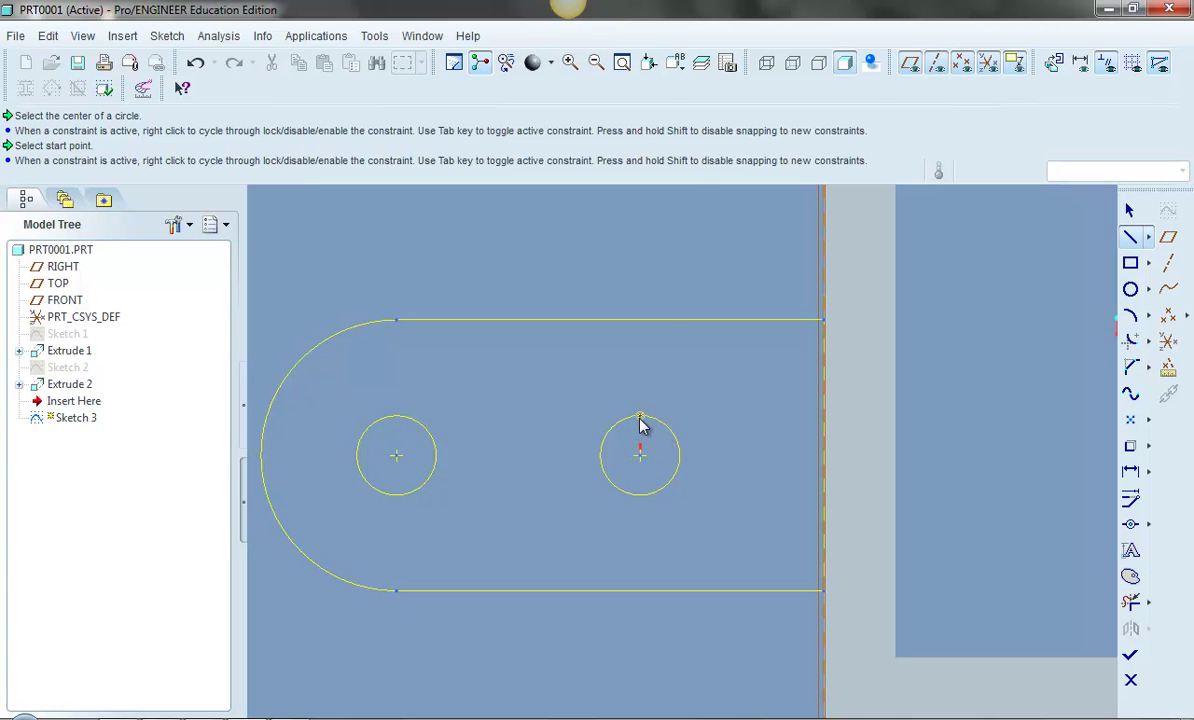
pyautogui.click(640, 416)
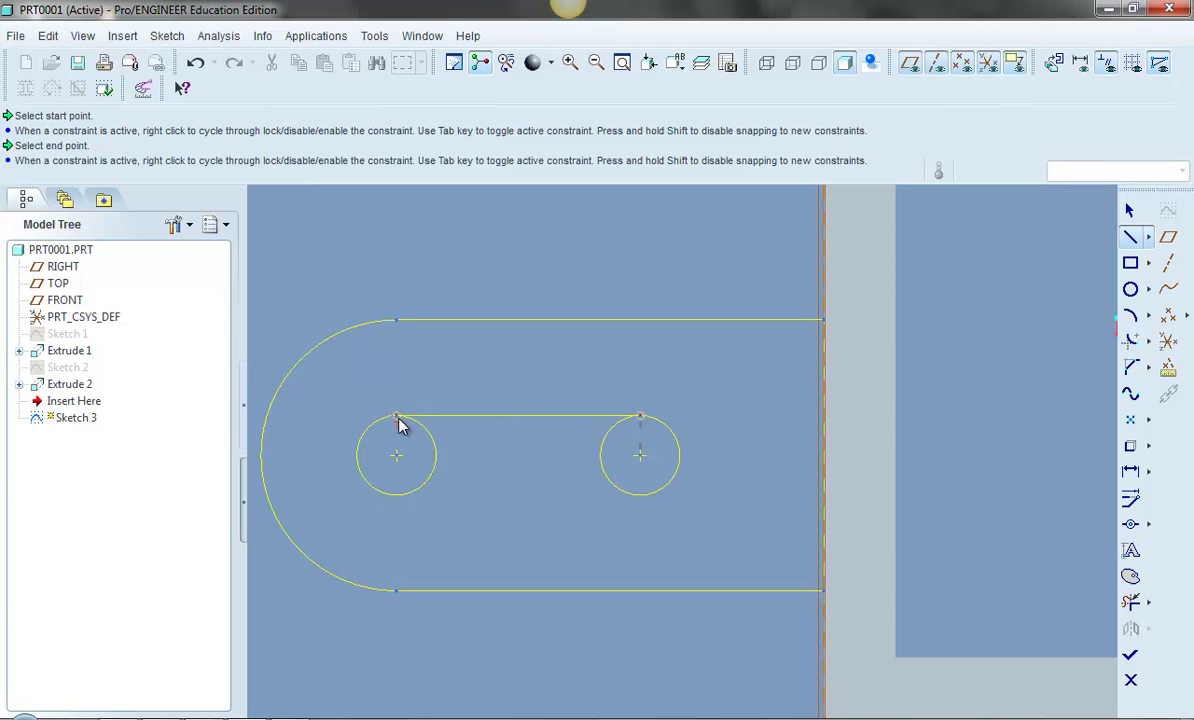
pyautogui.click(396, 417)
pyautogui.middleClick(500, 360)
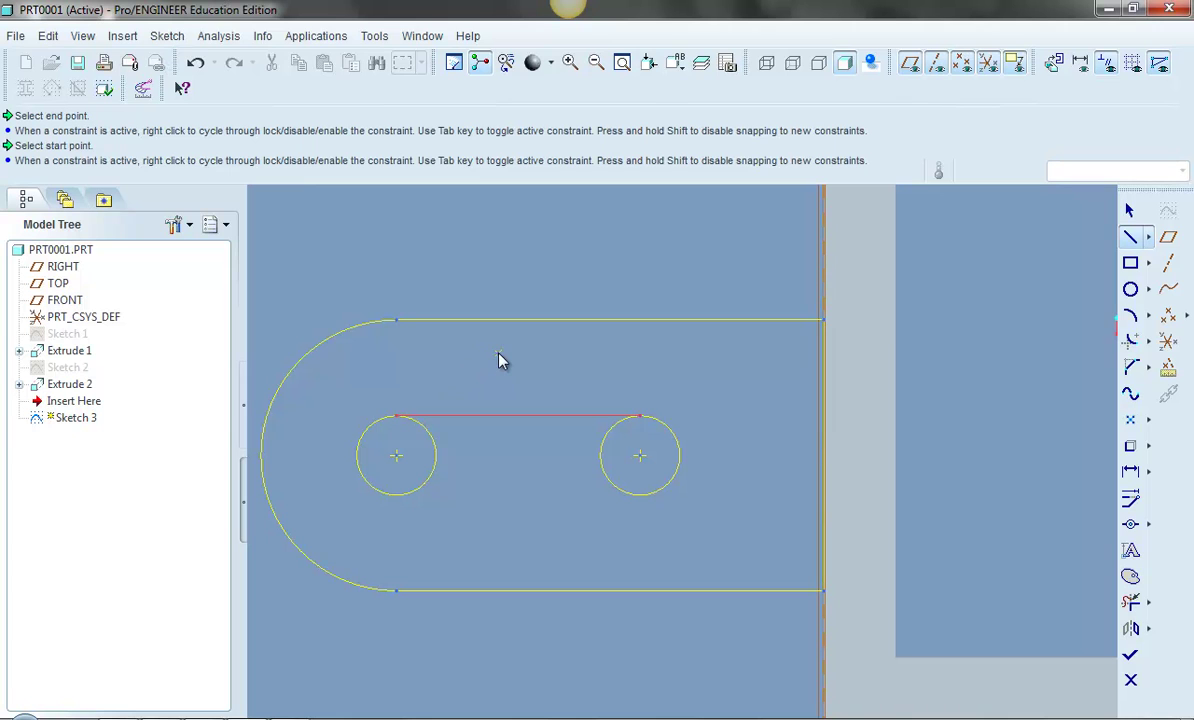
pyautogui.click(397, 497)
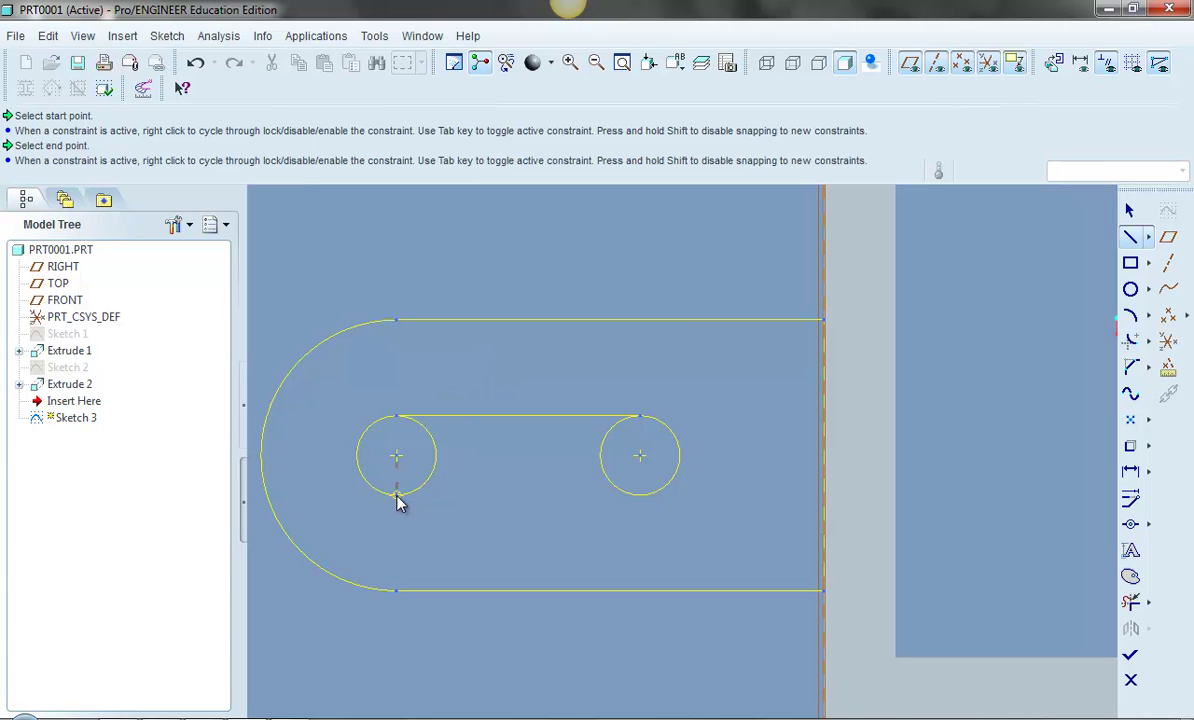
pyautogui.click(641, 502)
pyautogui.middleClick(621, 530)
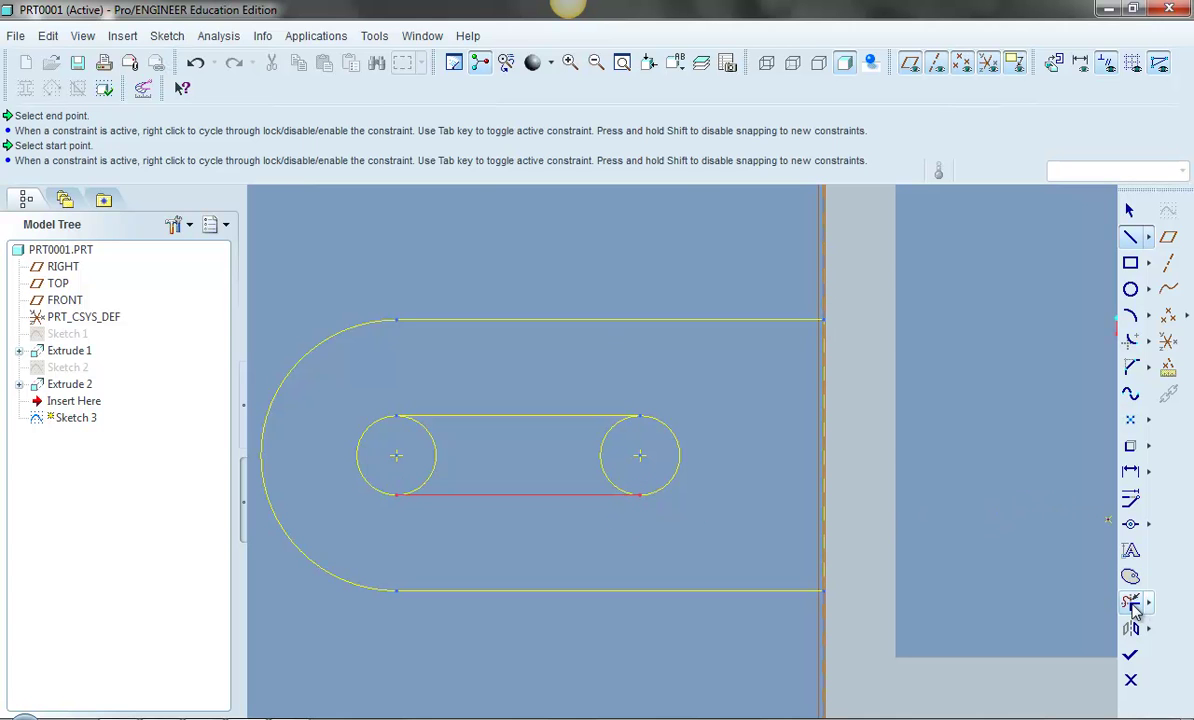
# Trim both circles' inner arcs to form one continuous slot.
pyautogui.click(1130, 602)
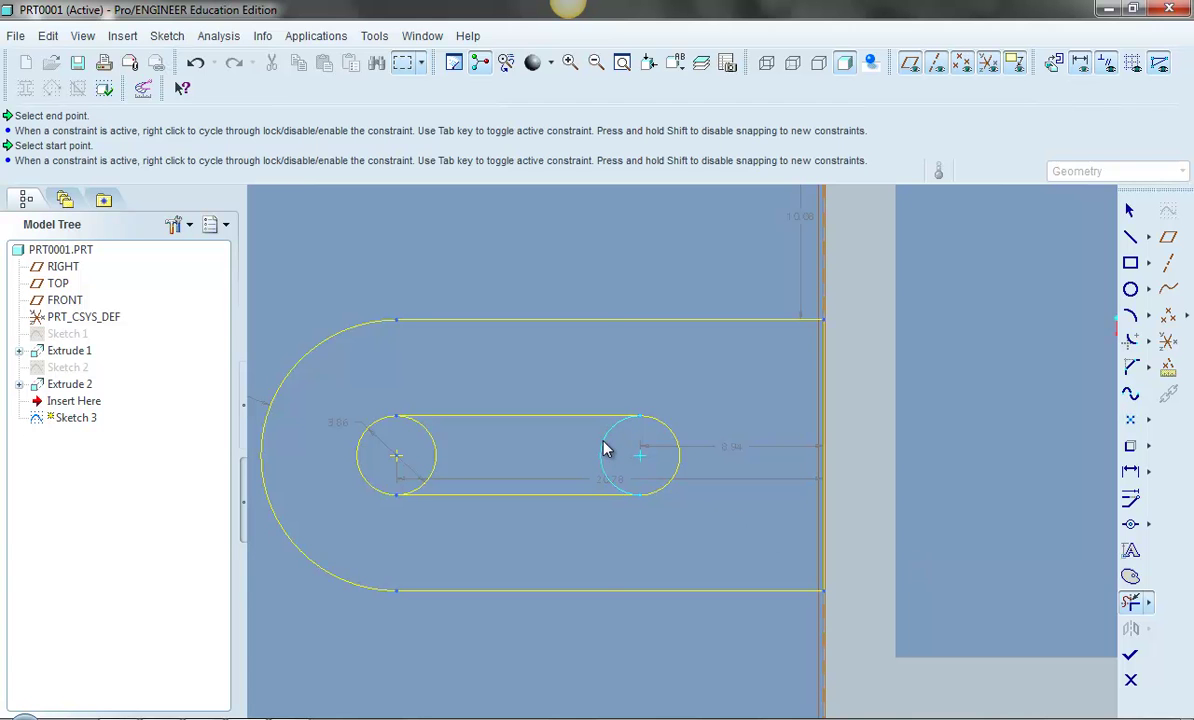
pyautogui.click(604, 450)
pyautogui.click(434, 451)
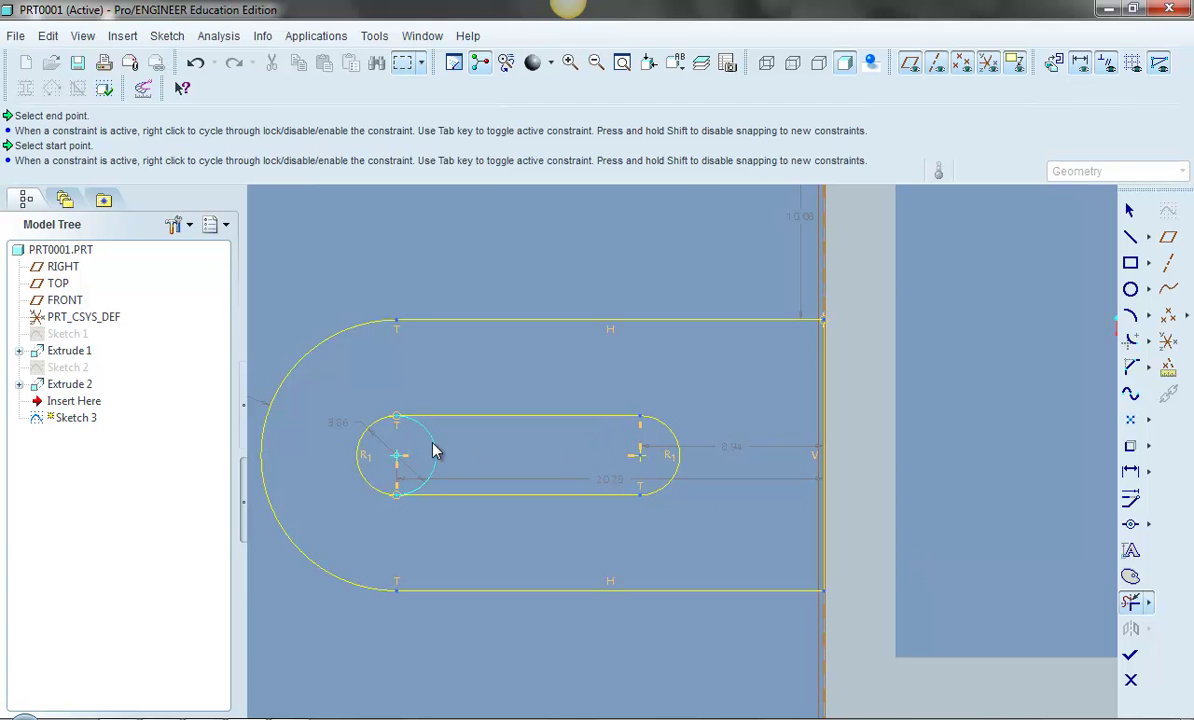
pyautogui.scroll(-3, 632, 518)
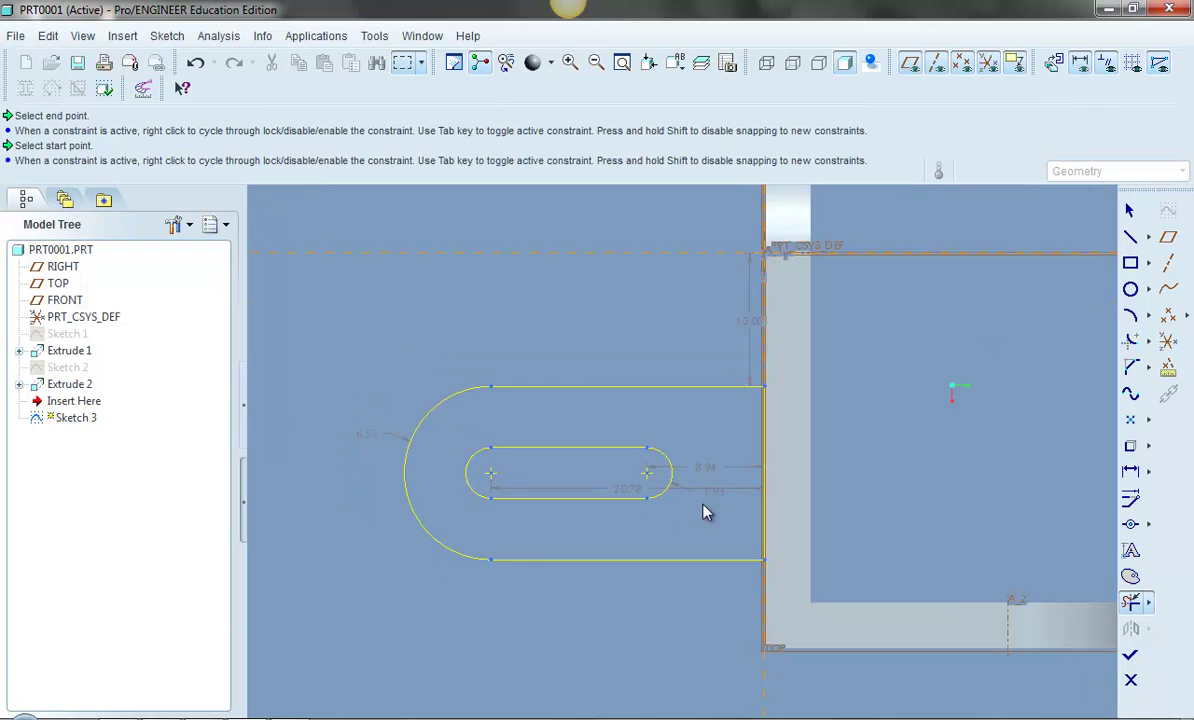
# Set the vertical offset to 10 and the rounded end dimension to 5.
pyautogui.click(1133, 476)
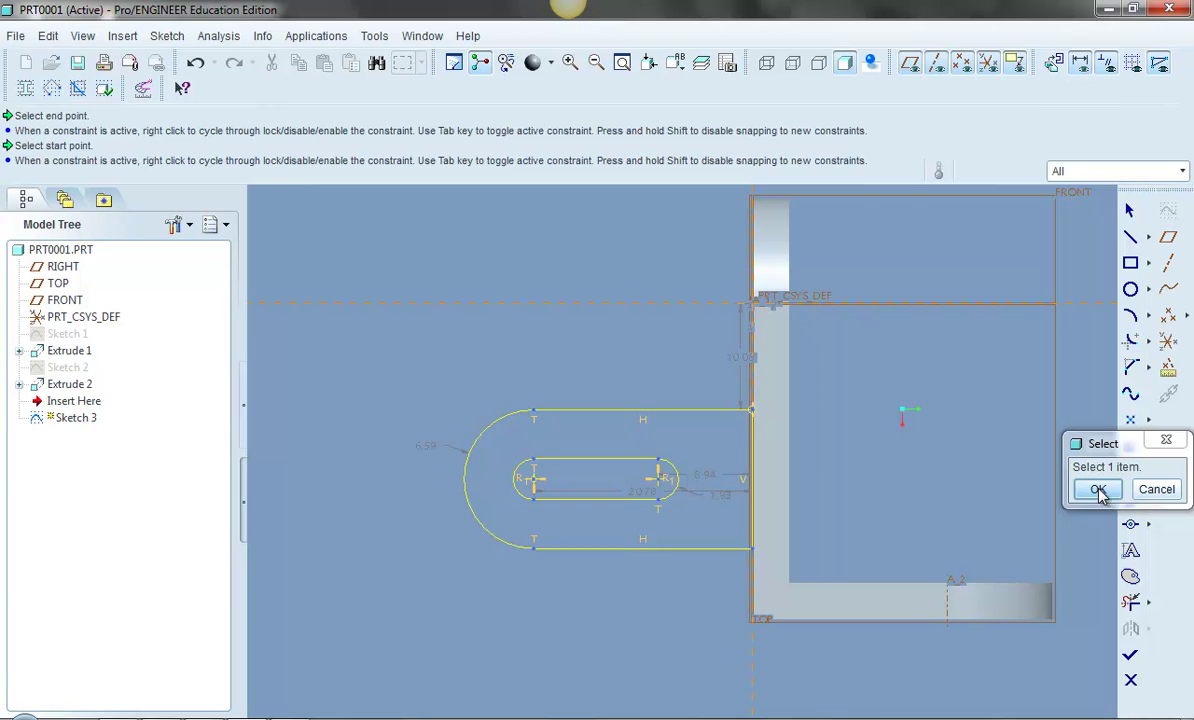
pyautogui.click(1098, 490)
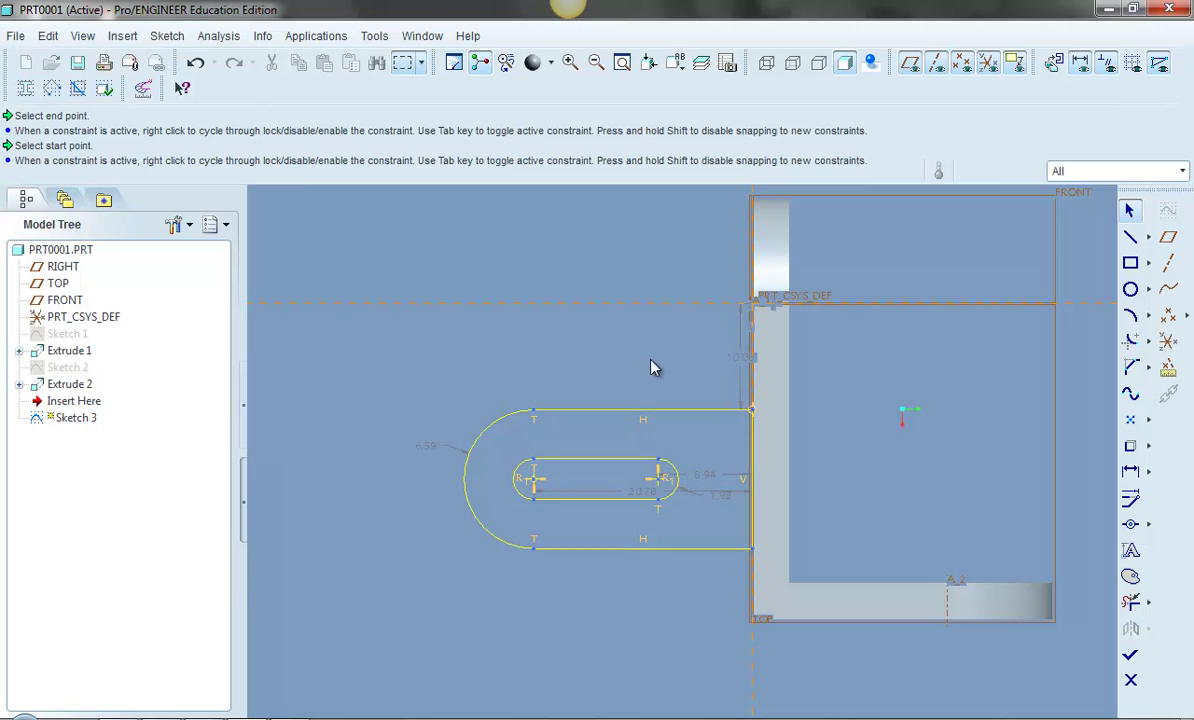
pyautogui.doubleClick(734, 360)
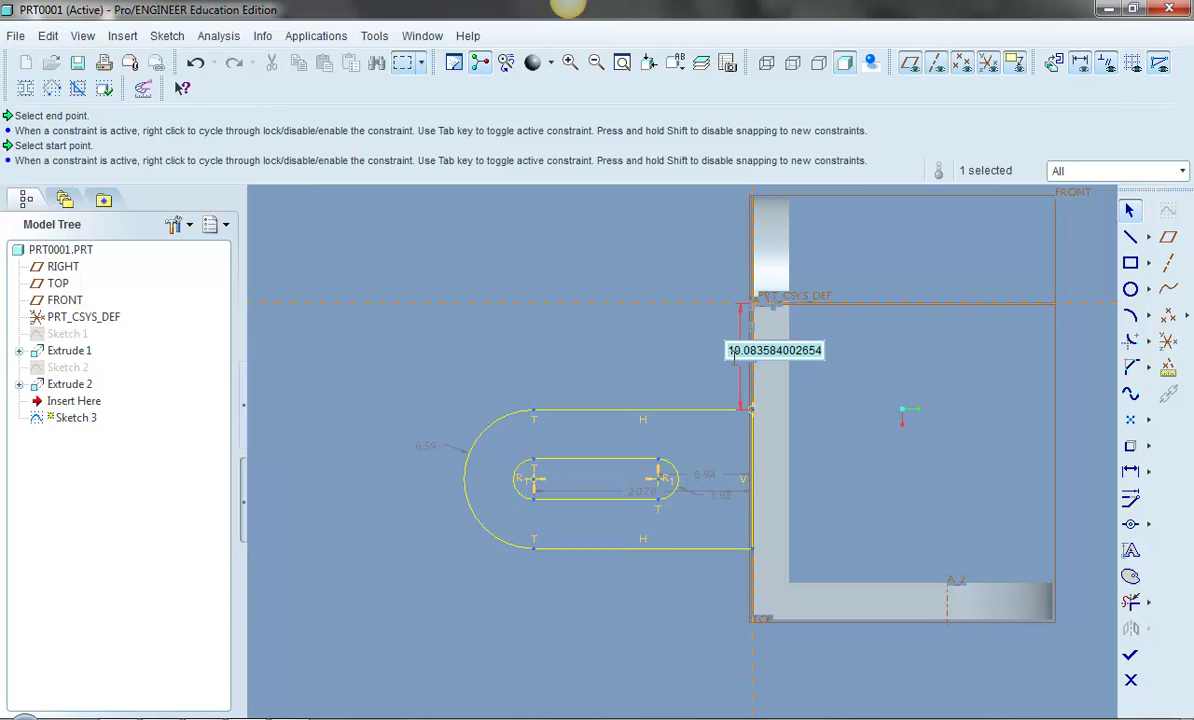
pyautogui.write('10')
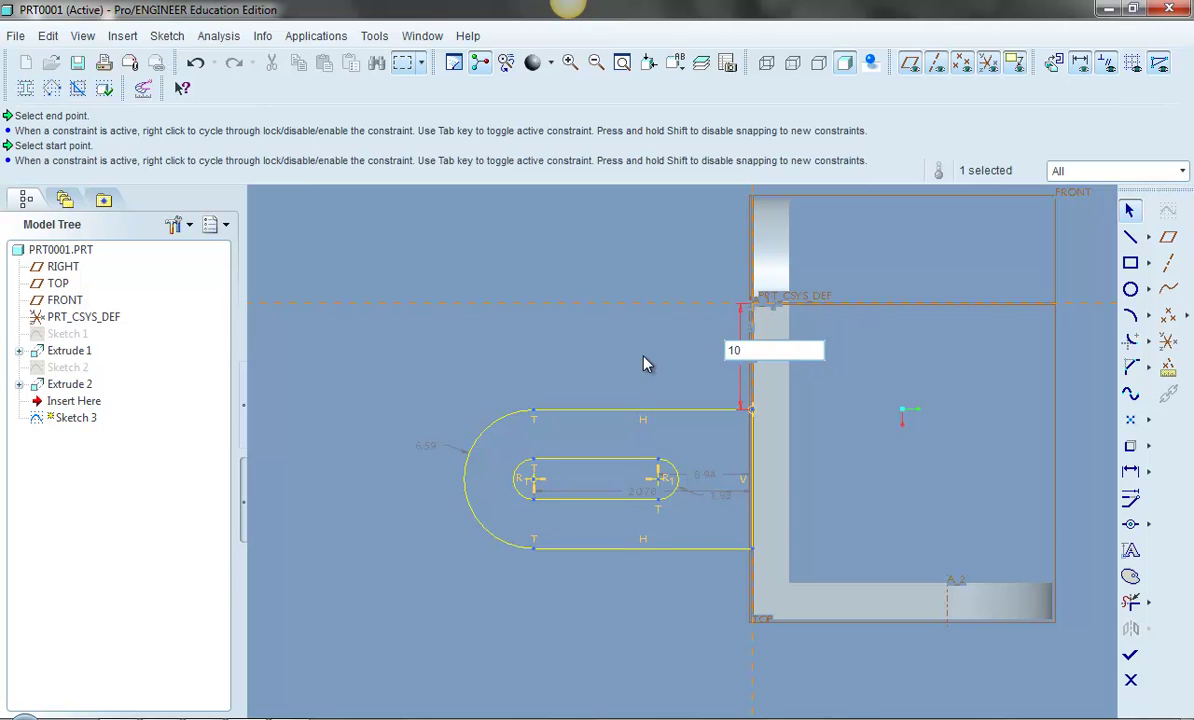
pyautogui.press('Return')
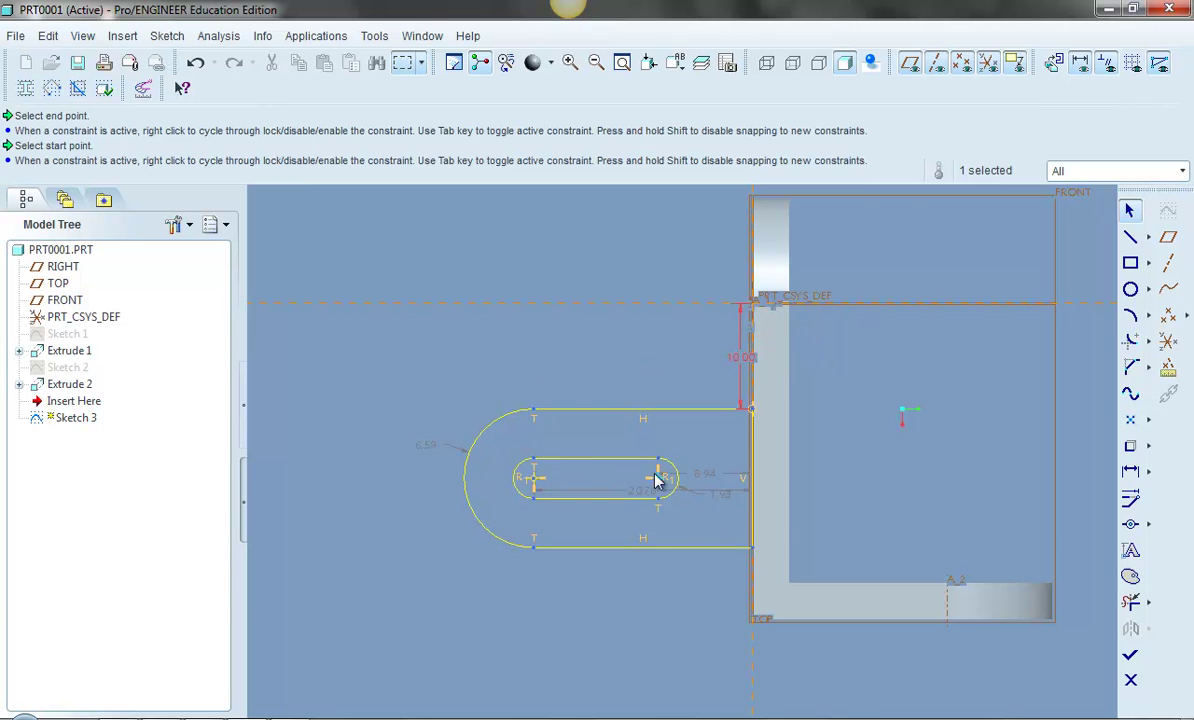
pyautogui.doubleClick(427, 446)
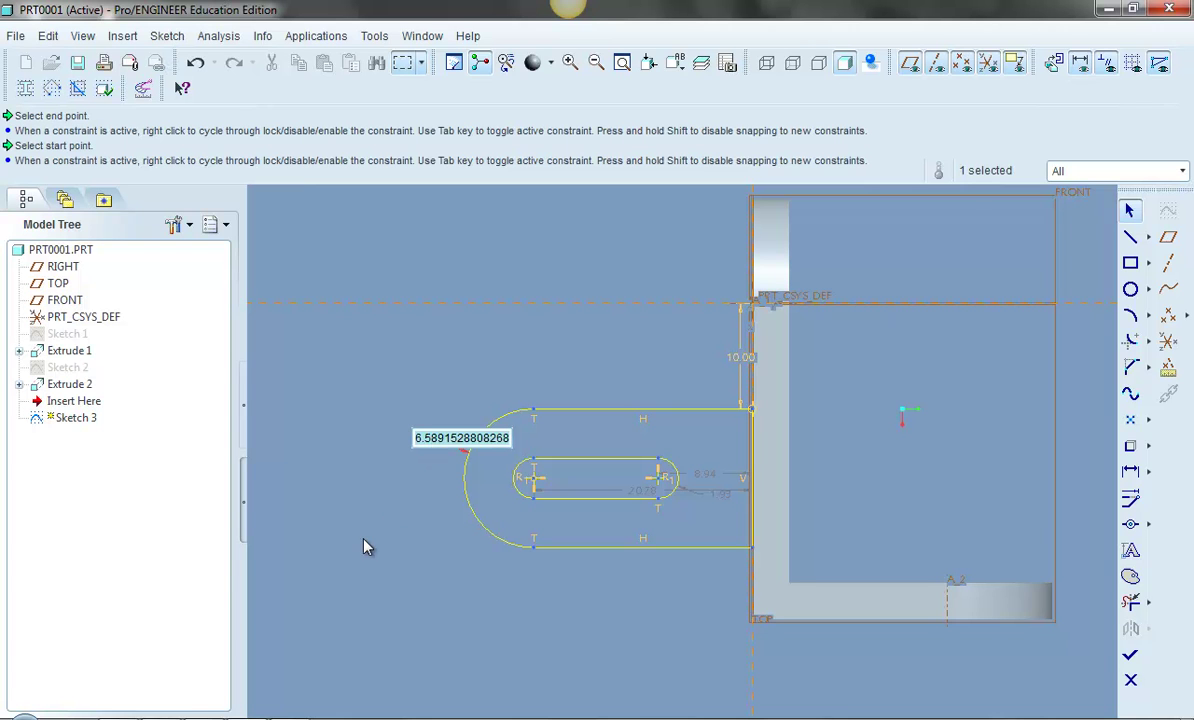
pyautogui.write('5')
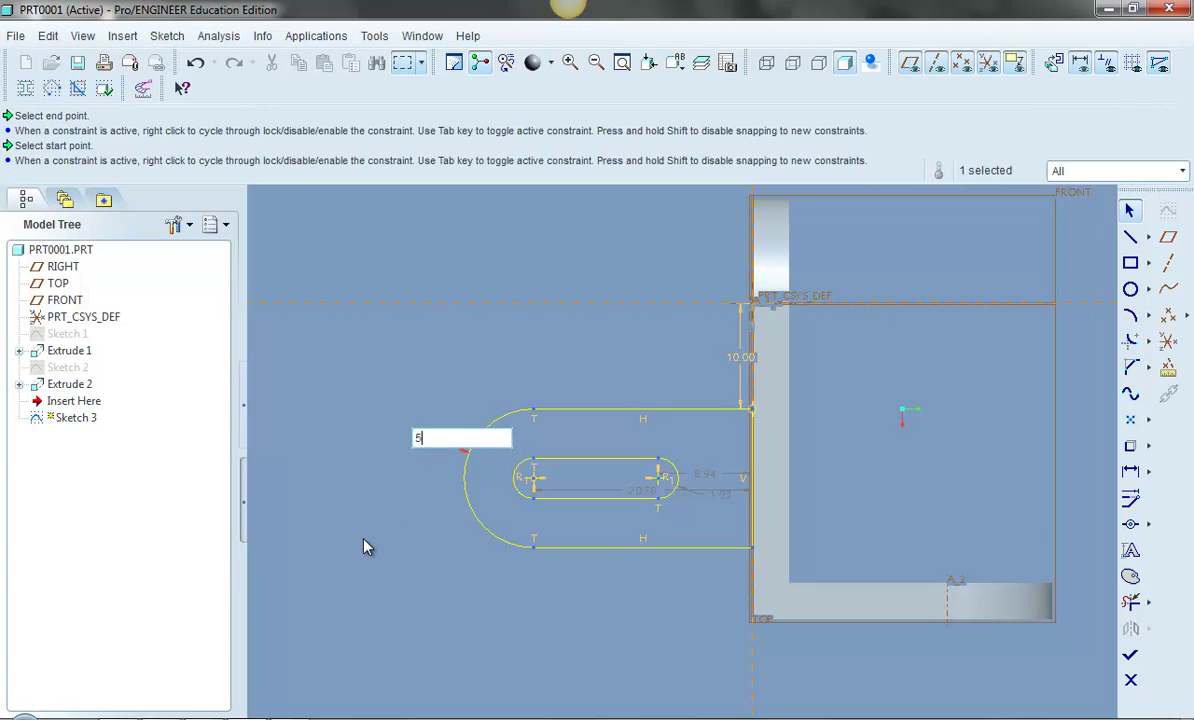
pyautogui.press('Return')
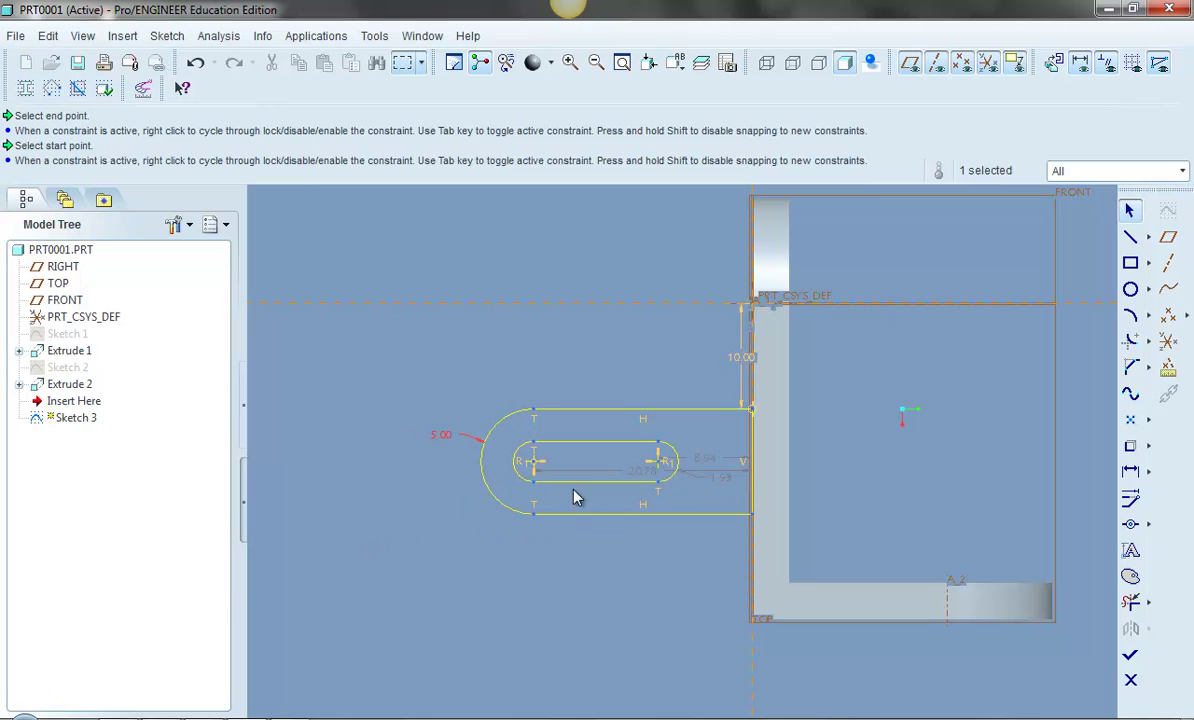
# Set the slot offset to 1.5, slot length to 20 and slot position to 10.
pyautogui.doubleClick(712, 479)
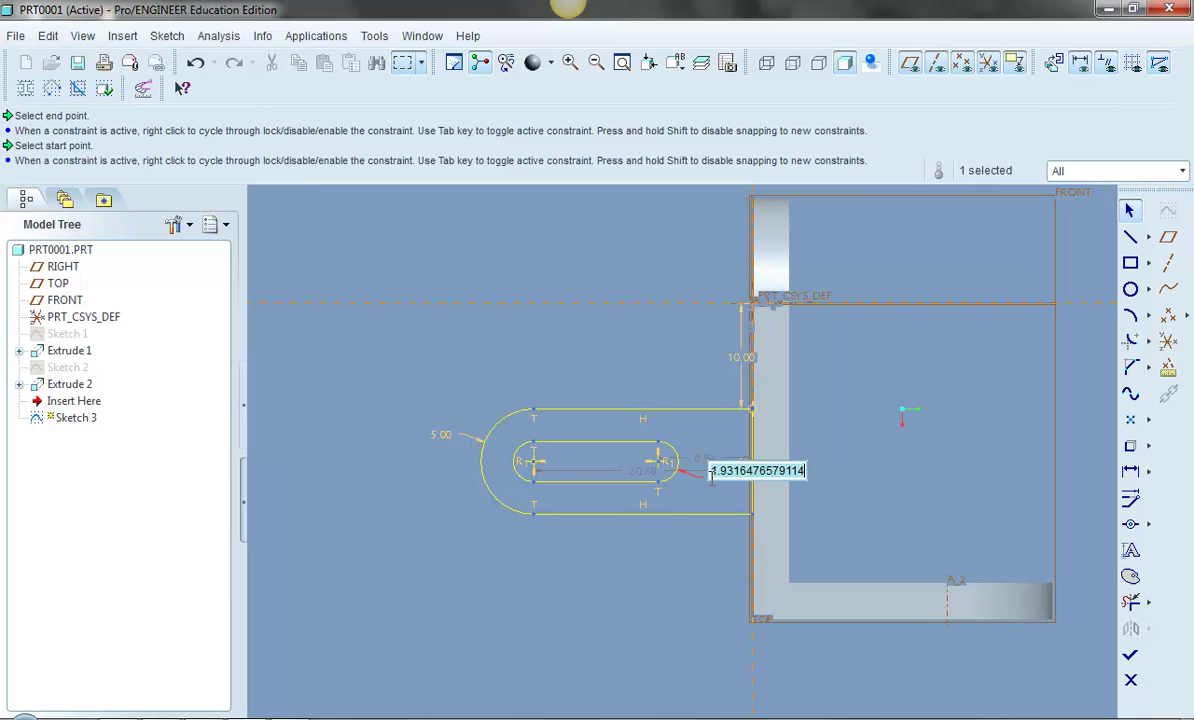
pyautogui.write('1.5')
pyautogui.press('Return')
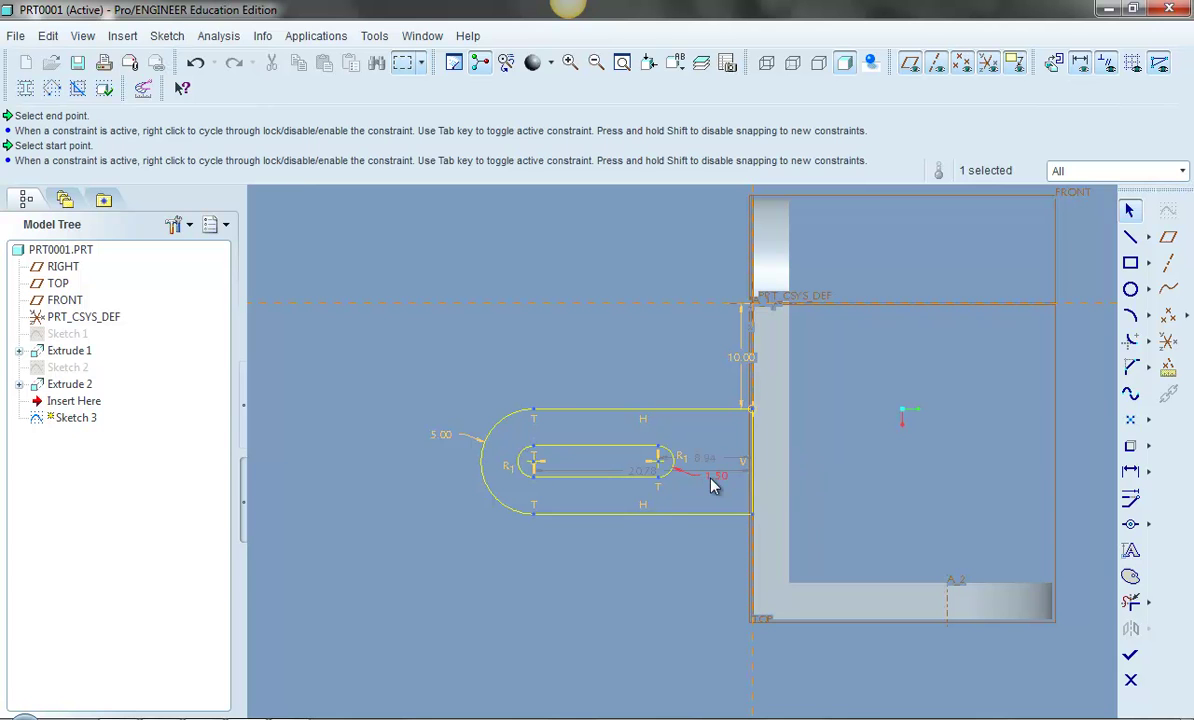
pyautogui.click(718, 475)
pyautogui.doubleClick(644, 470)
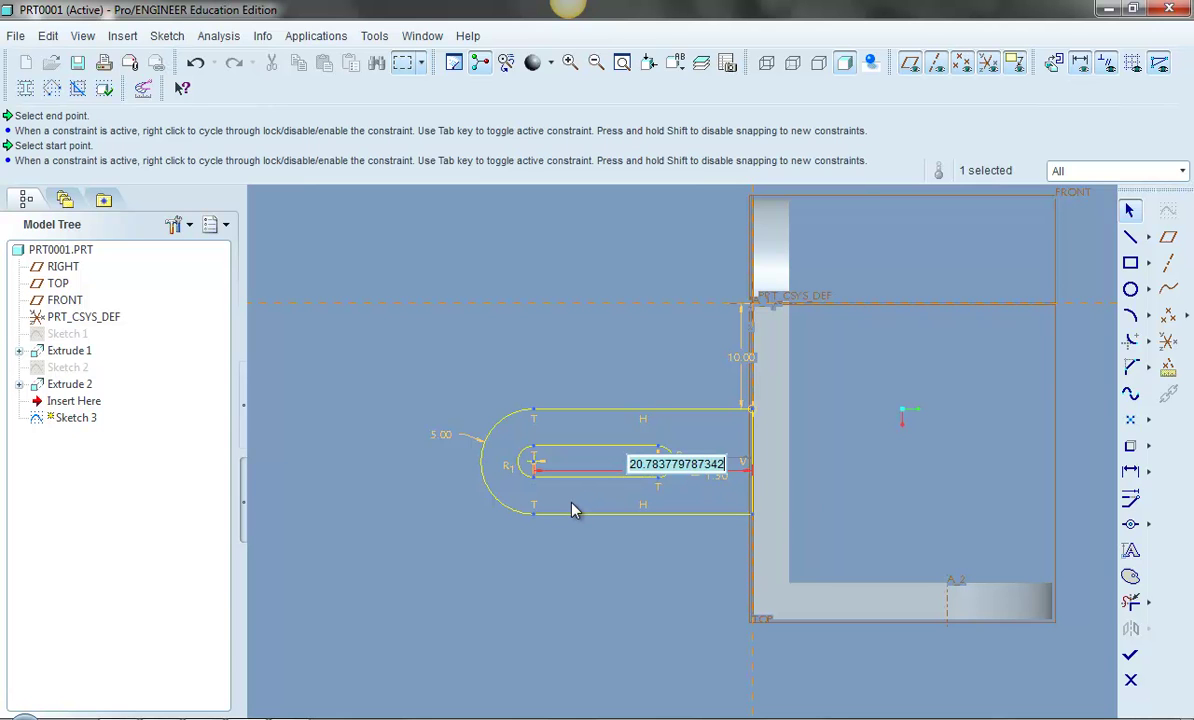
pyautogui.write('20')
pyautogui.press('Return')
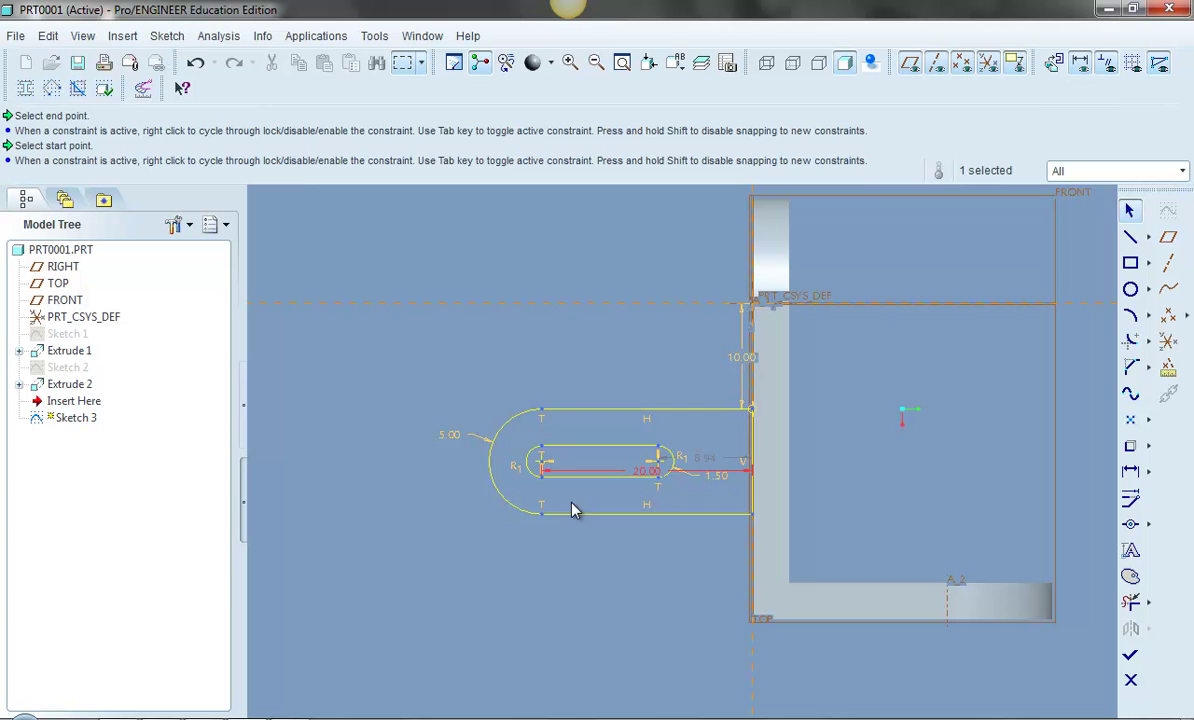
pyautogui.doubleClick(703, 458)
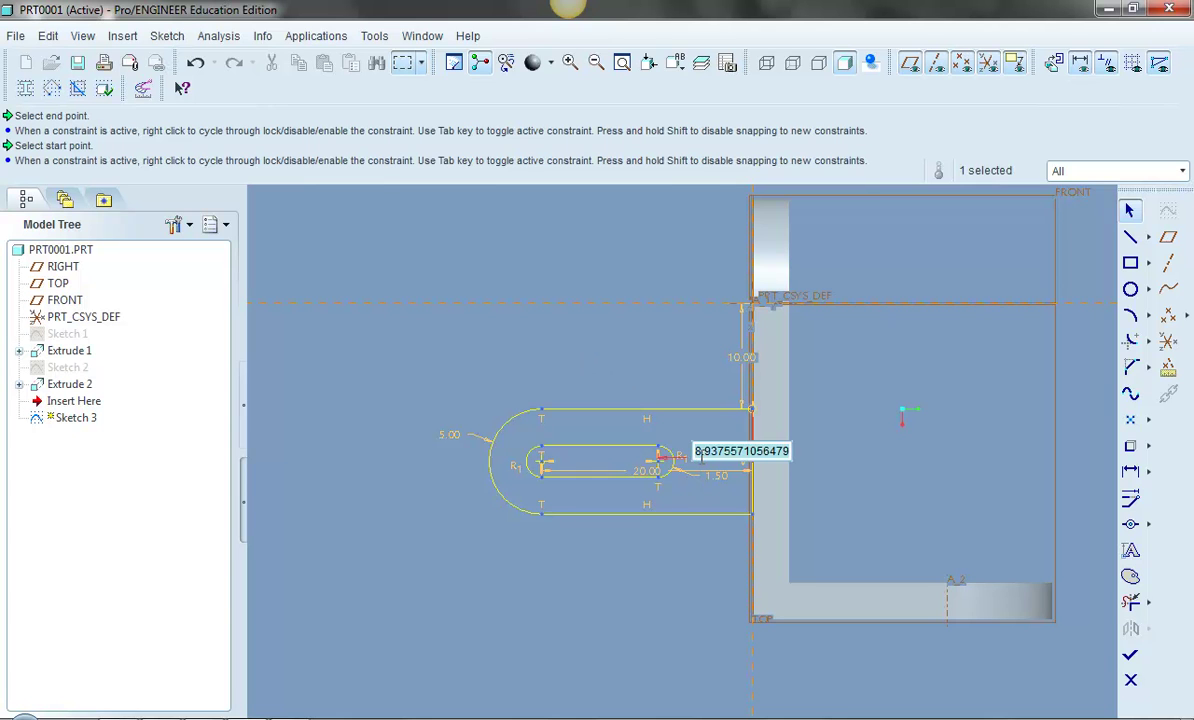
pyautogui.write('10')
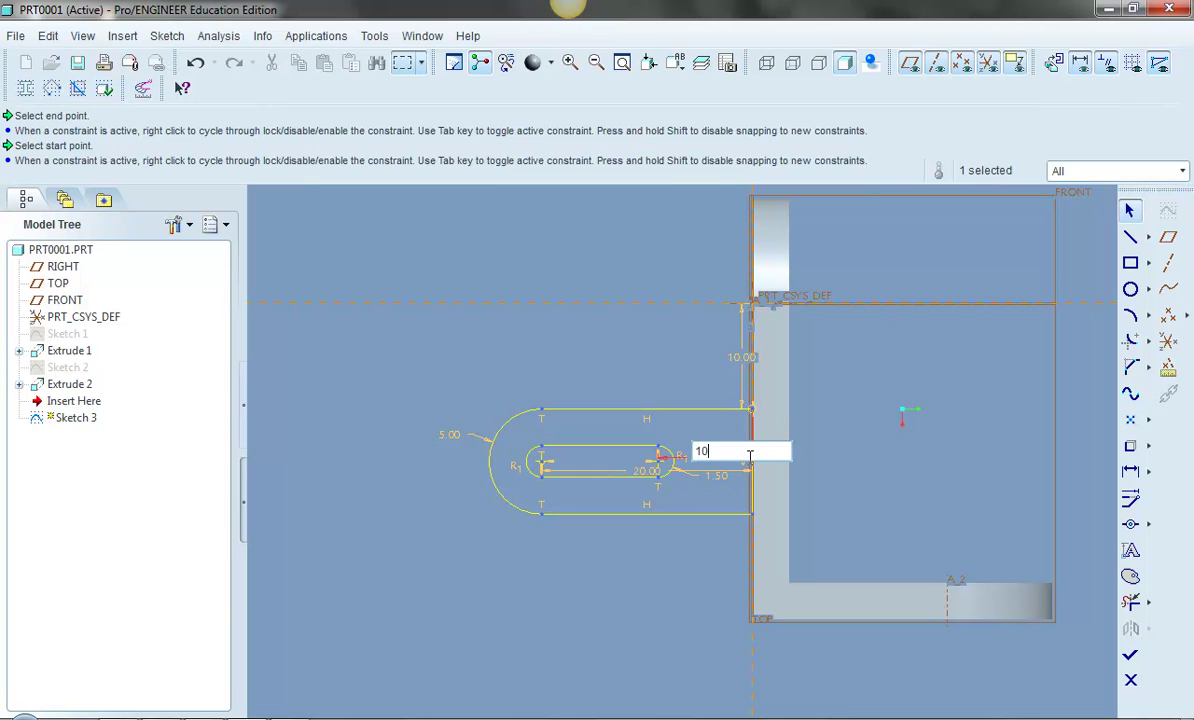
pyautogui.press('Return')
pyautogui.moveTo(459, 592)
pyautogui.mouseDown(button='middle')
pyautogui.moveTo(640, 464)
pyautogui.moveTo(594, 389)
pyautogui.moveTo(587, 431)
pyautogui.moveTo(629, 427)
pyautogui.moveTo(626, 450)
pyautogui.moveTo(889, 356)
pyautogui.mouseUp(button='middle')
# Finish the slotted tab sketch.
pyautogui.scroll(3, 877, 368)
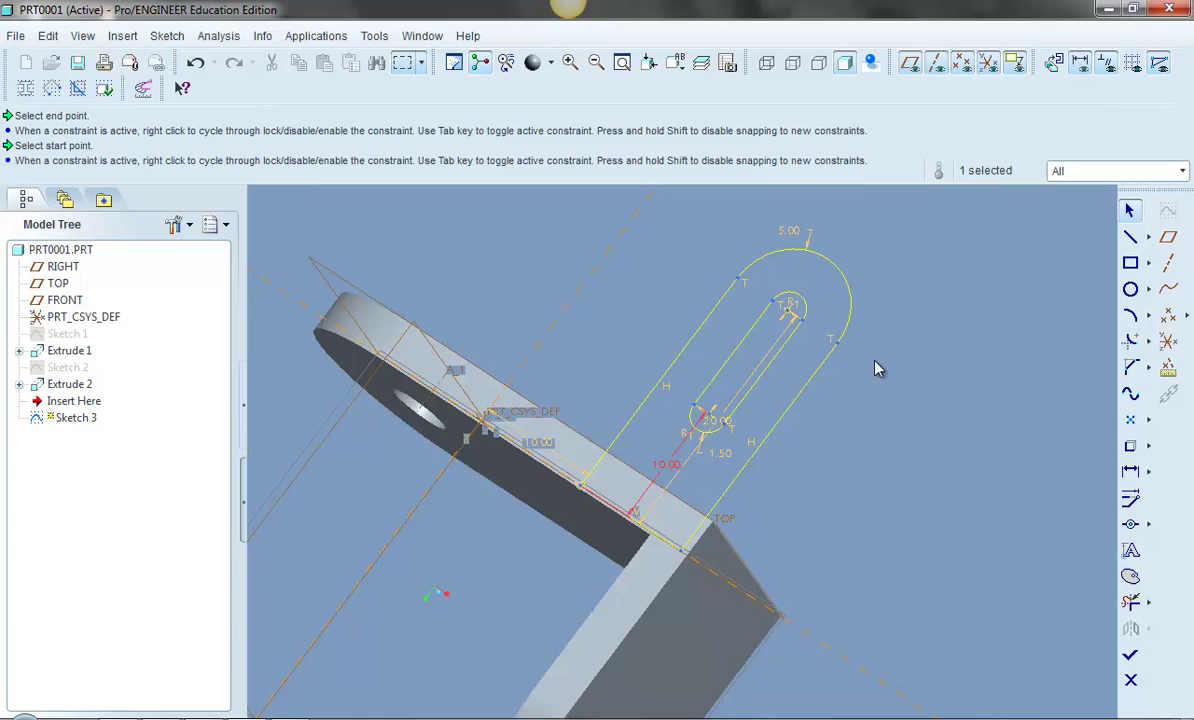
pyautogui.scroll(-4, 871, 376)
pyautogui.moveTo(861, 413); pyautogui.dragTo(828, 437, button='middle')
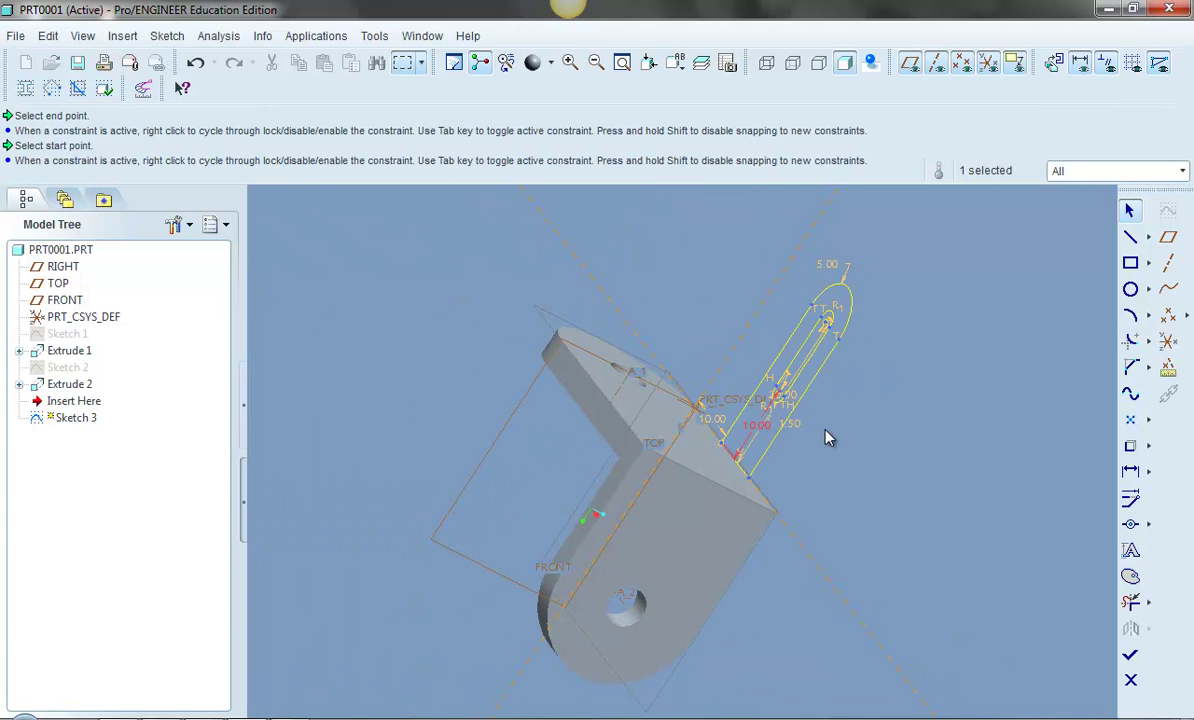
pyautogui.click(1130, 658)
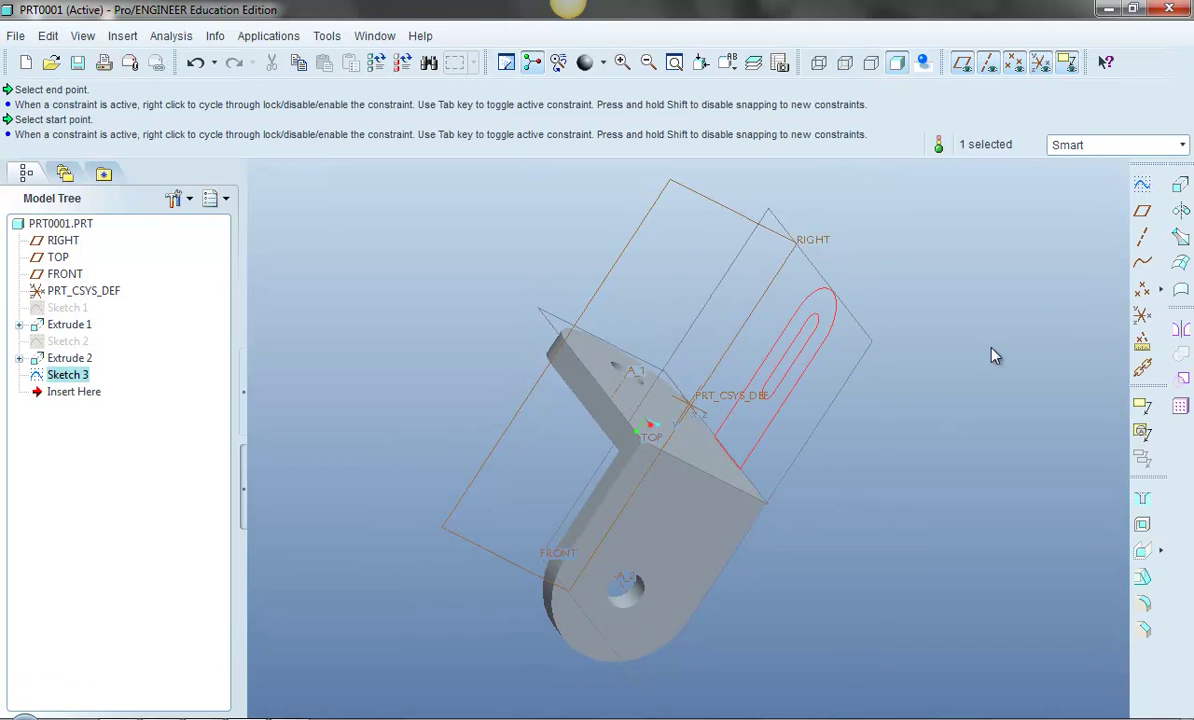
# Extrude Sketch 3 3.5 deep in the flipped direction as Extrude 3.
pyautogui.click(1180, 188)
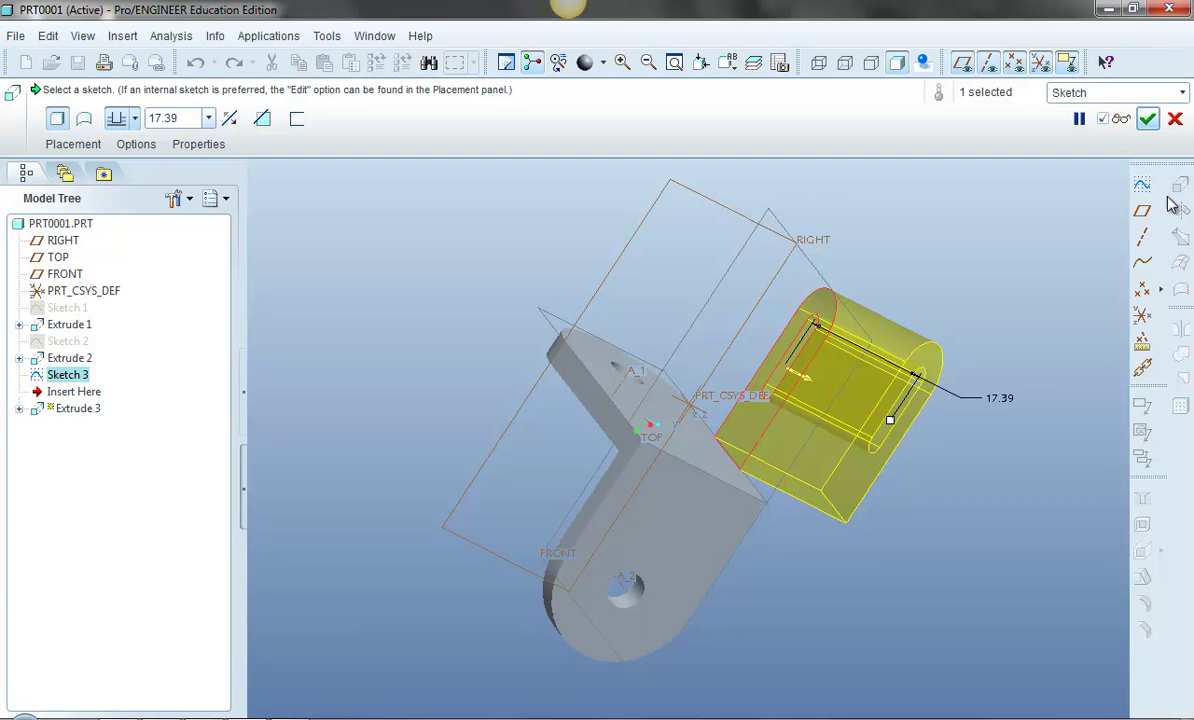
pyautogui.moveTo(1003, 302)
pyautogui.mouseDown(button='middle')
pyautogui.moveTo(1044, 367)
pyautogui.moveTo(1029, 373)
pyautogui.moveTo(1055, 360)
pyautogui.mouseUp(button='middle')
pyautogui.click(229, 118)
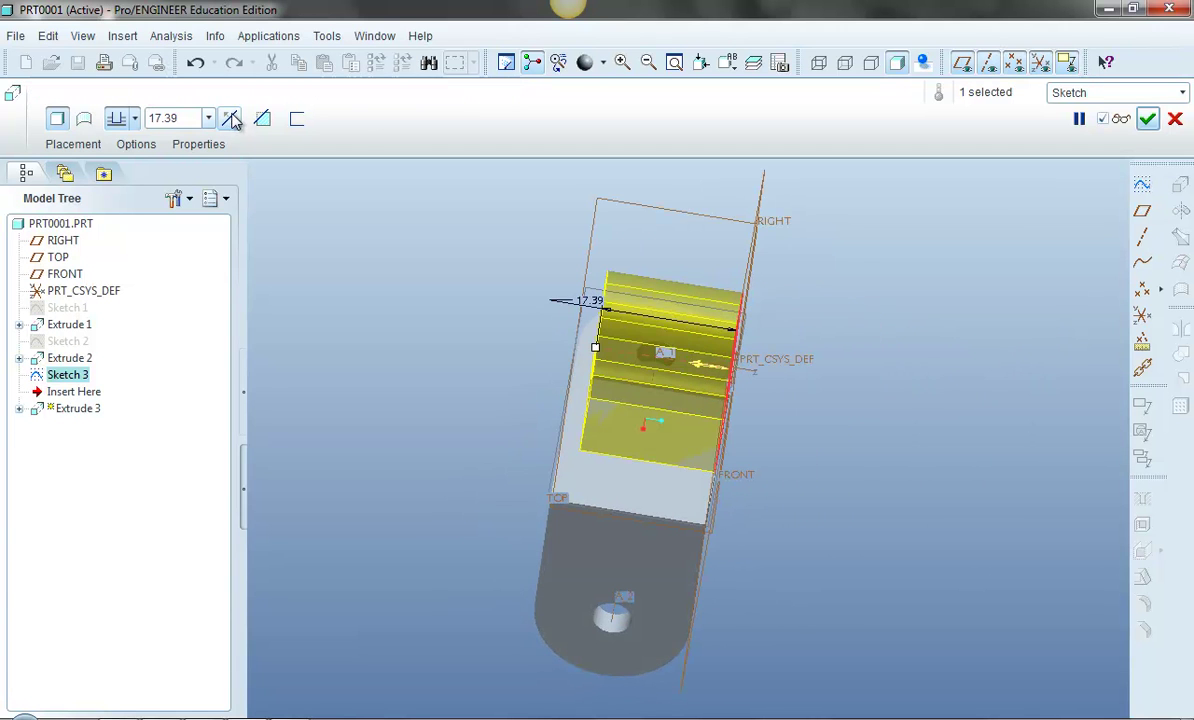
pyautogui.doubleClick(152, 118)
pyautogui.press('BackSpace')
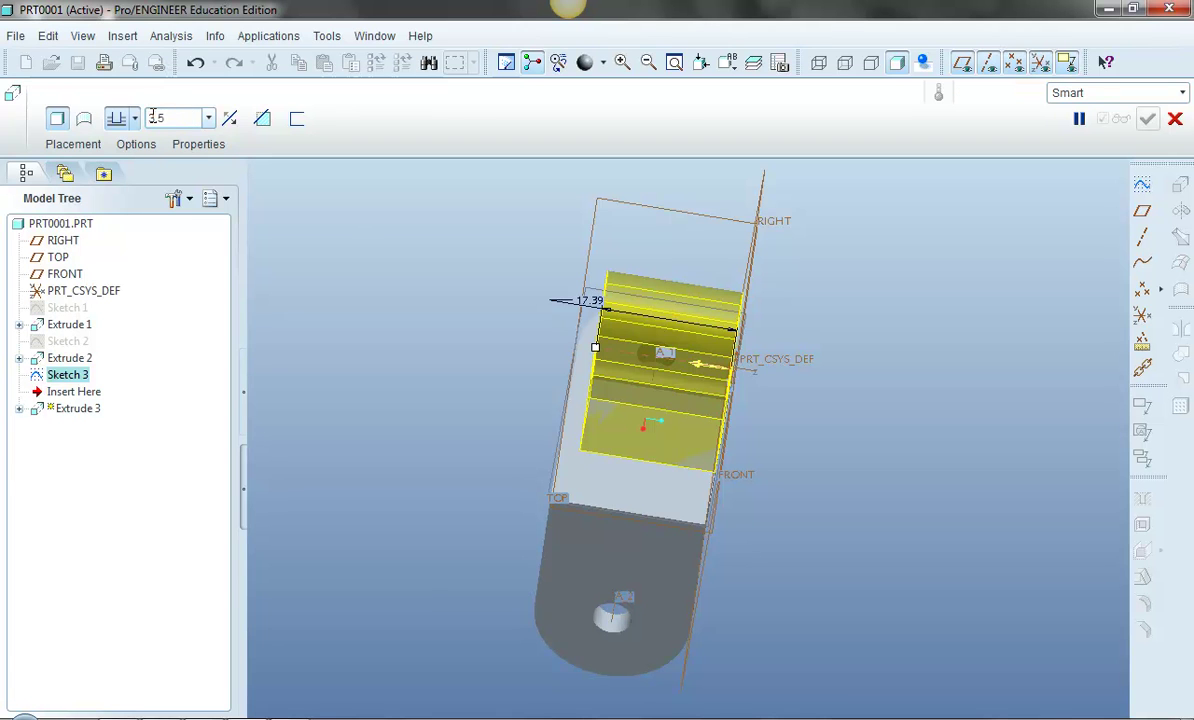
pyautogui.write('3.5')
pyautogui.press('Return')
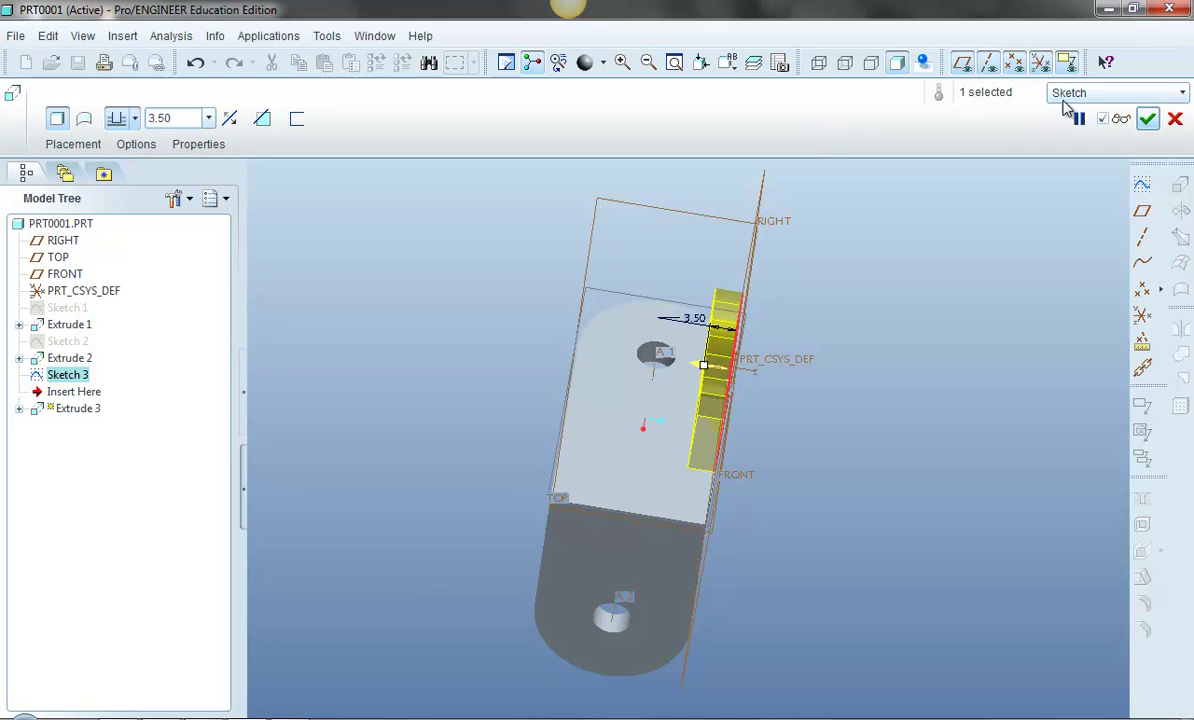
pyautogui.click(1147, 120)
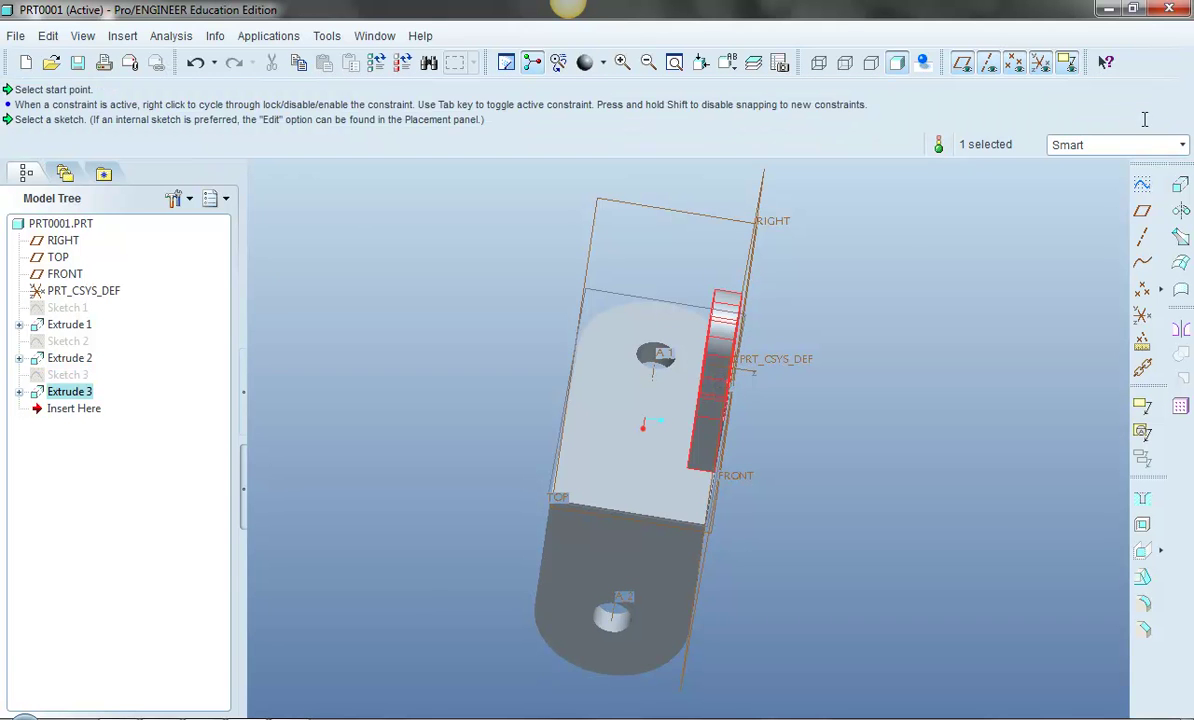
pyautogui.moveTo(947, 379); pyautogui.dragTo(1025, 386, button='middle')
# Turn off datum plane, coordinate system and axis display so the three-extrude bracket shows alone.
pyautogui.click(967, 418)
pyautogui.moveTo(965, 418)
pyautogui.mouseDown(button='middle')
pyautogui.moveTo(914, 432)
pyautogui.moveTo(967, 421)
pyautogui.mouseUp(button='middle')
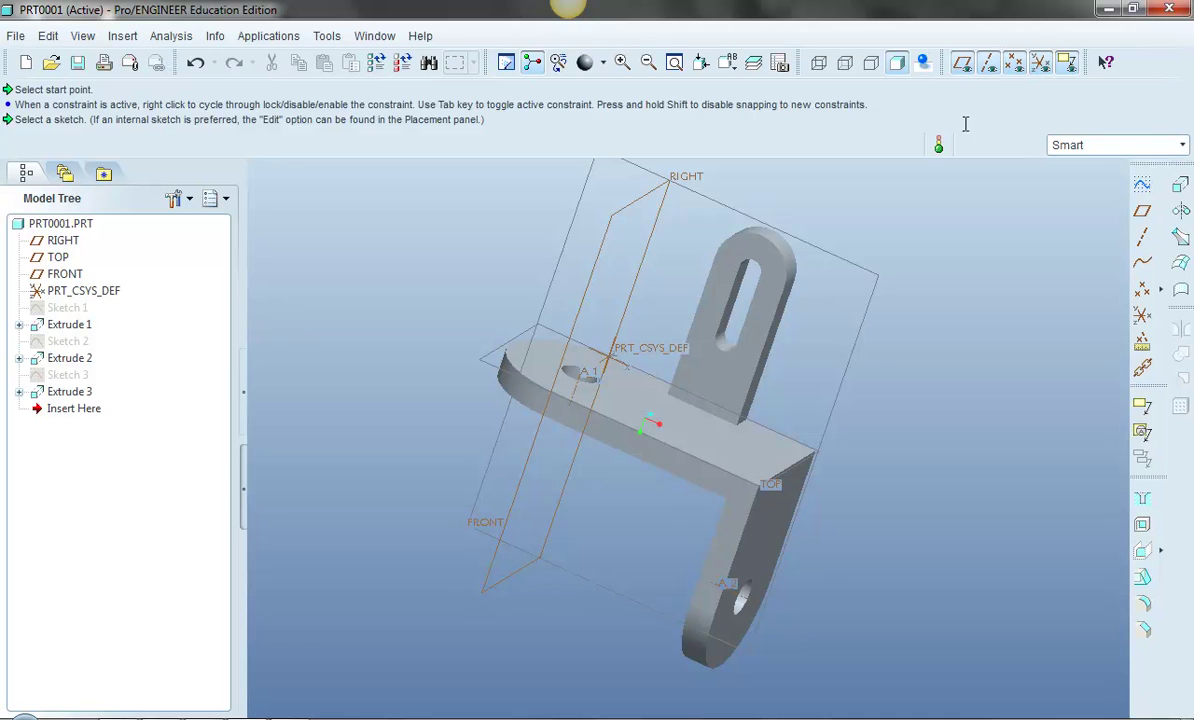
pyautogui.click(962, 64)
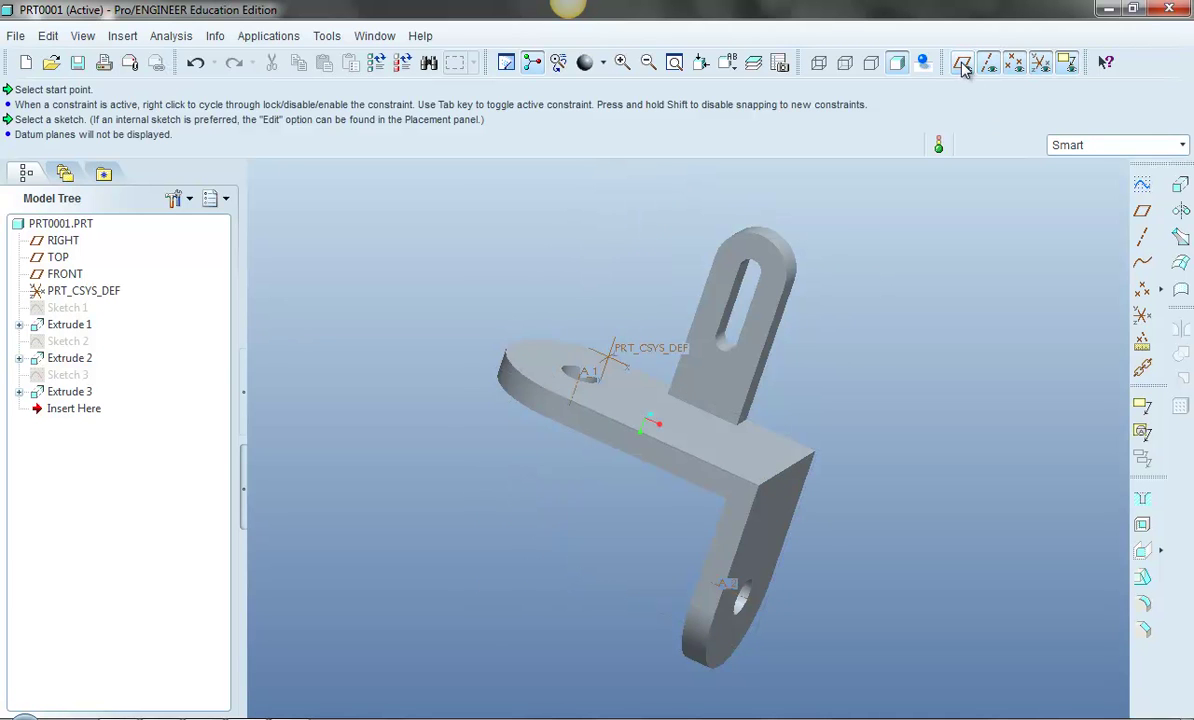
pyautogui.click(1041, 63)
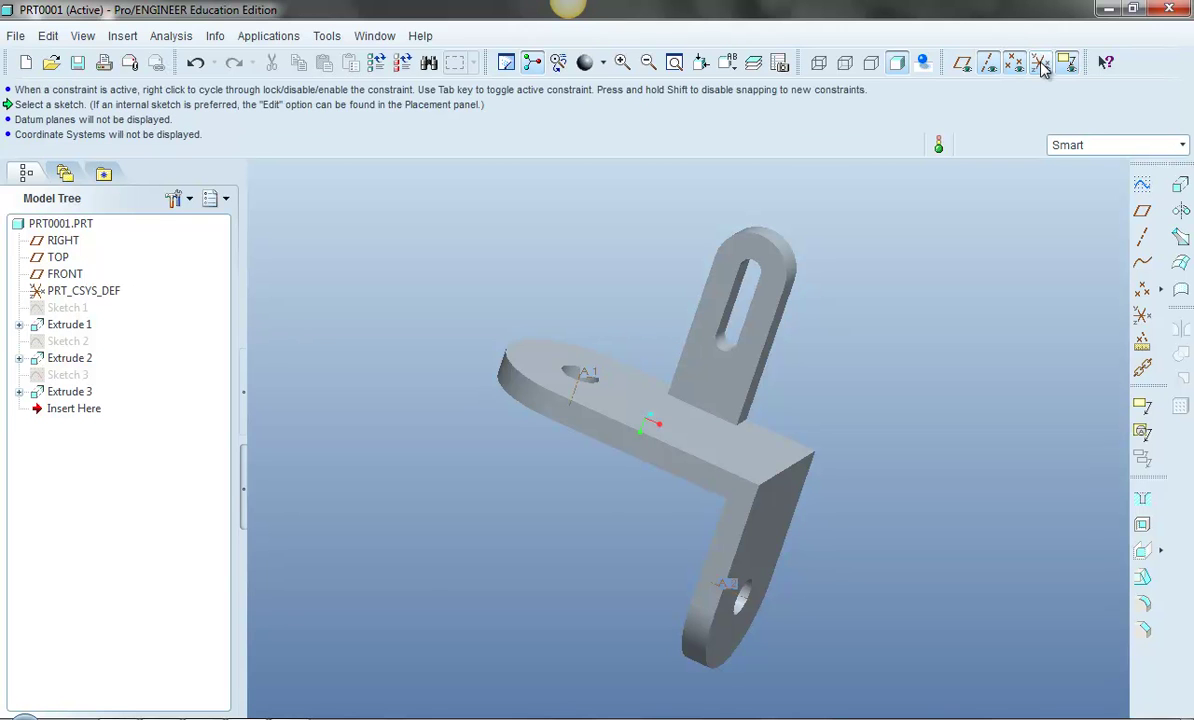
pyautogui.click(989, 62)
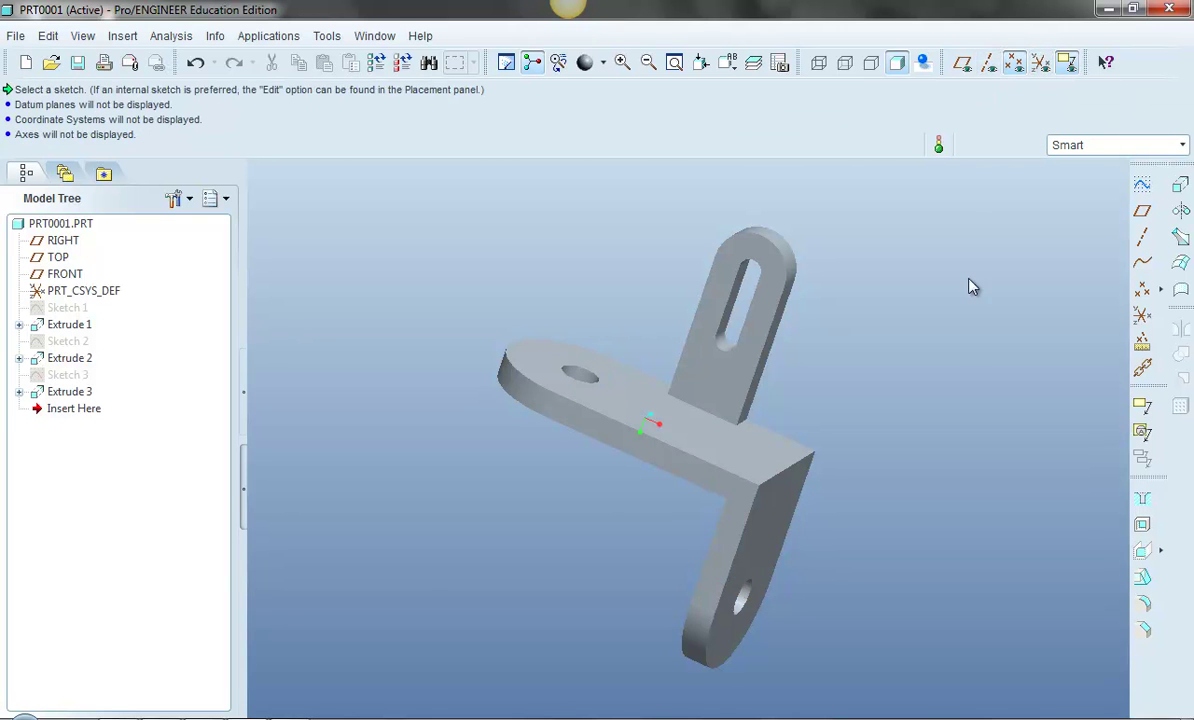
pyautogui.moveTo(948, 347)
pyautogui.mouseDown(button='middle')
pyautogui.moveTo(466, 341)
pyautogui.moveTo(690, 330)
pyautogui.moveTo(914, 341)
pyautogui.moveTo(973, 314)
pyautogui.moveTo(954, 322)
pyautogui.moveTo(937, 363)
pyautogui.mouseUp(button='middle')
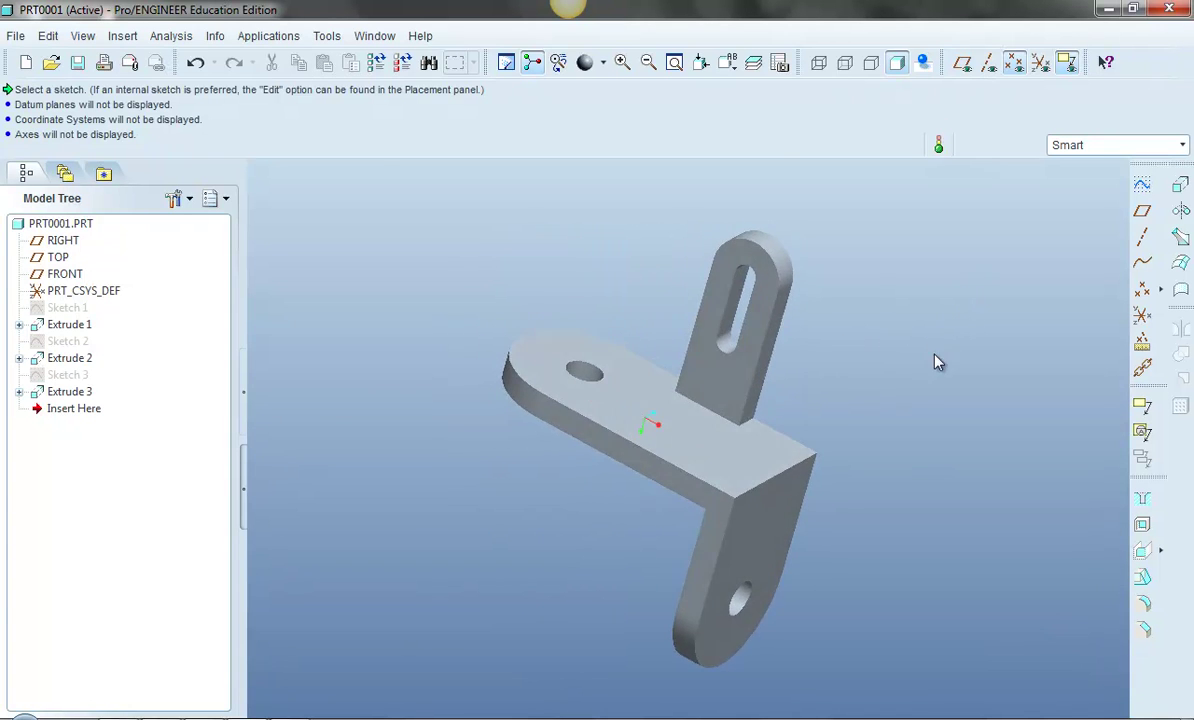
pyautogui.click(533, 63)
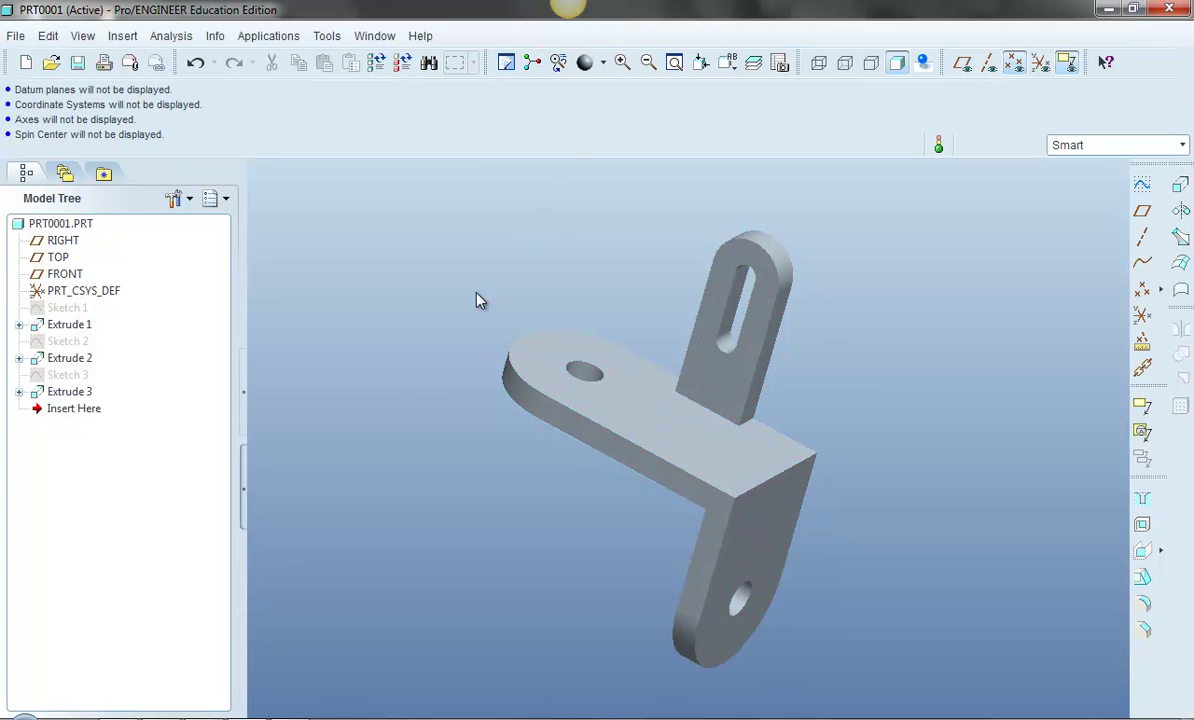
pyautogui.moveTo(370, 440)
pyautogui.mouseDown(button='middle')
pyautogui.moveTo(376, 429)
pyautogui.moveTo(458, 424)
pyautogui.moveTo(372, 428)
pyautogui.mouseUp(button='middle')
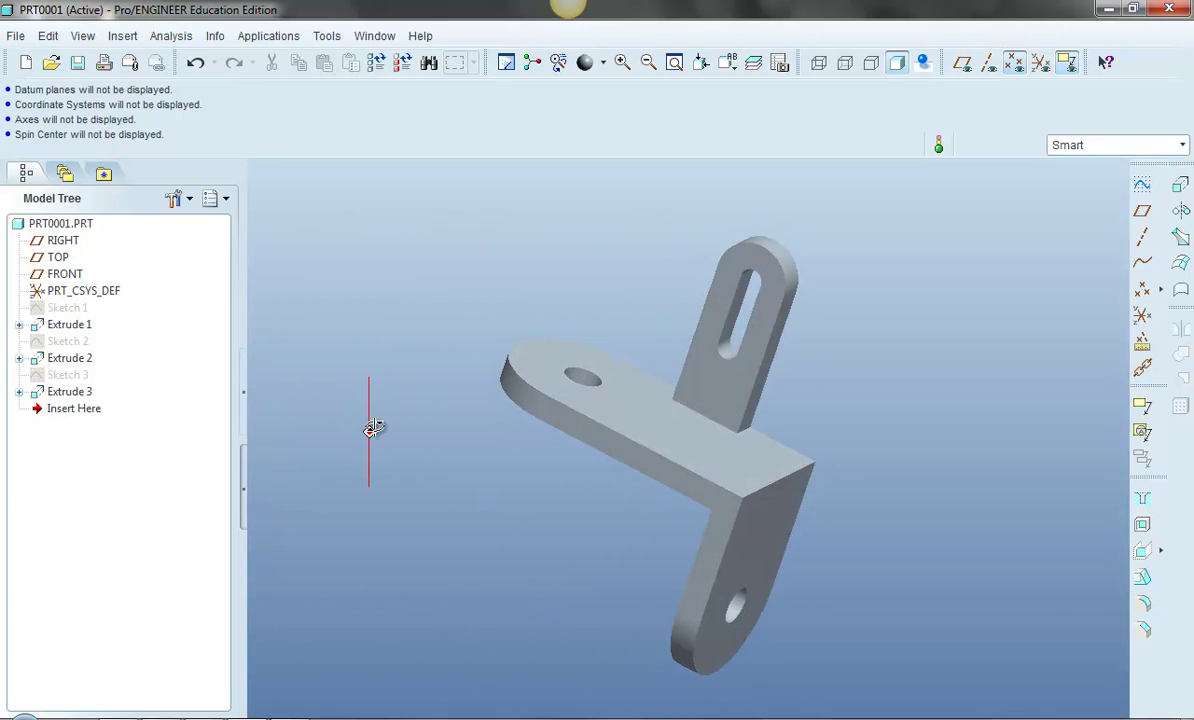
pyautogui.moveTo(620, 684)
pyautogui.mouseDown(button='middle')
pyautogui.moveTo(618, 472)
pyautogui.moveTo(617, 679)
pyautogui.mouseUp(button='middle')
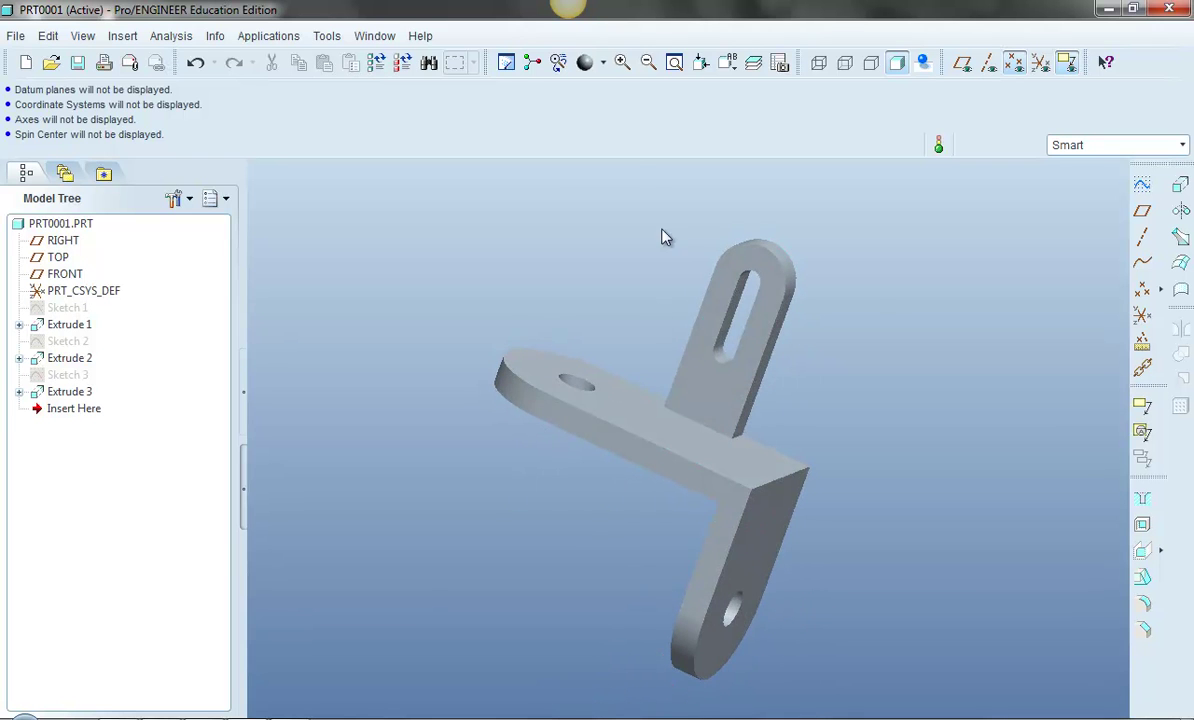
pyautogui.click(532, 62)
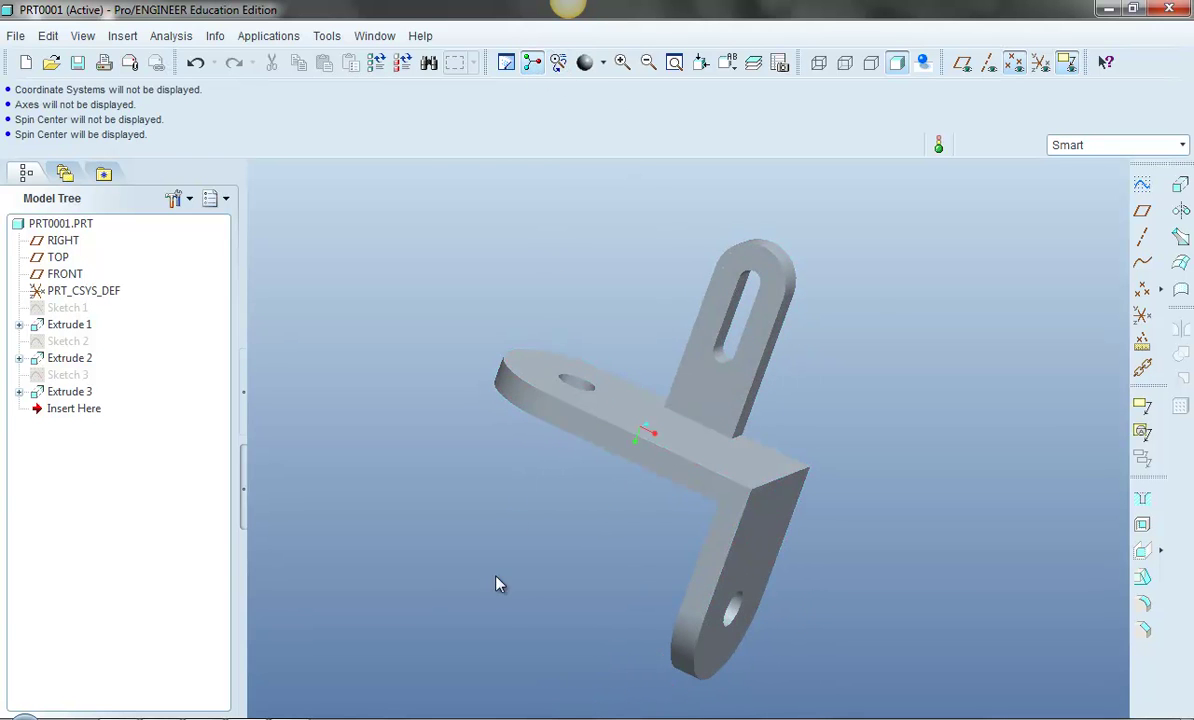
pyautogui.moveTo(606, 692); pyautogui.dragTo(613, 519, button='middle')
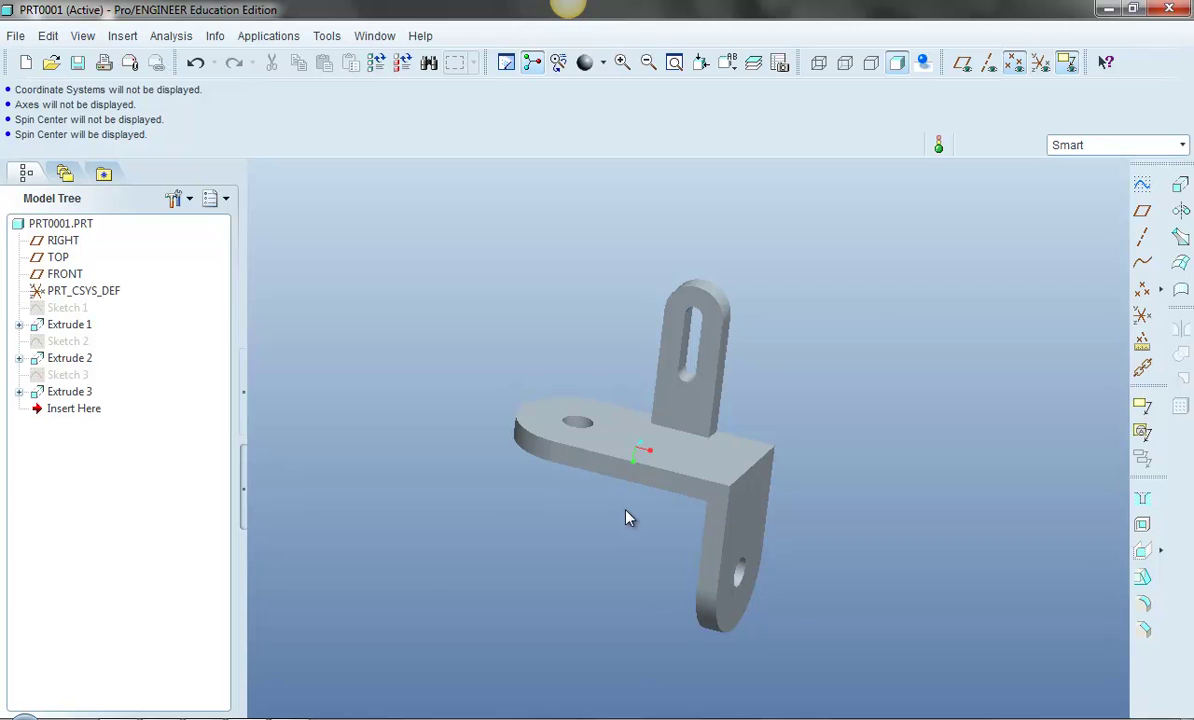